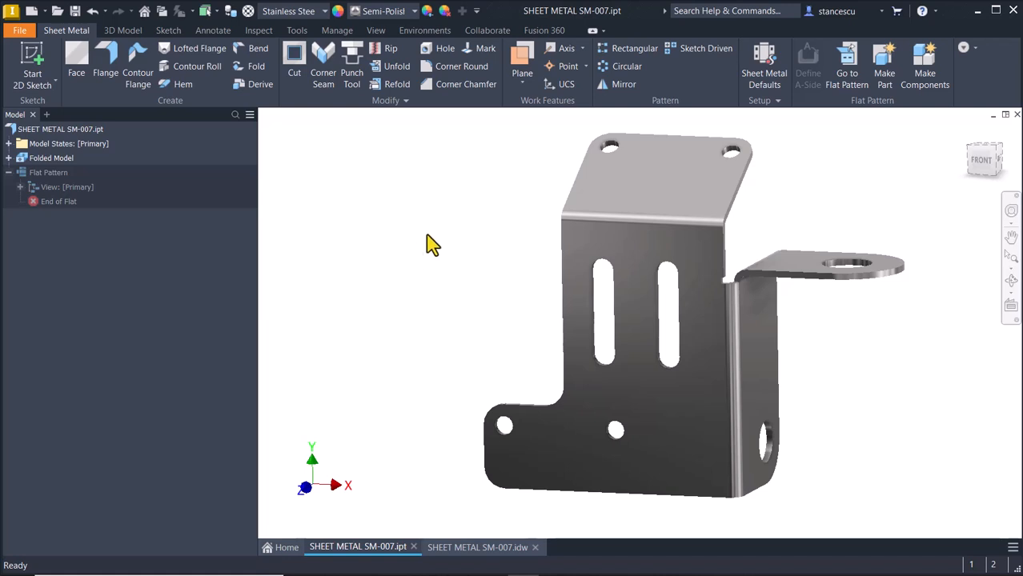
Examine the SHEET METAL SM-007.idw drawing, including the unfolded model, the front and plan views, the shaded view and the notes.
click(467, 548)
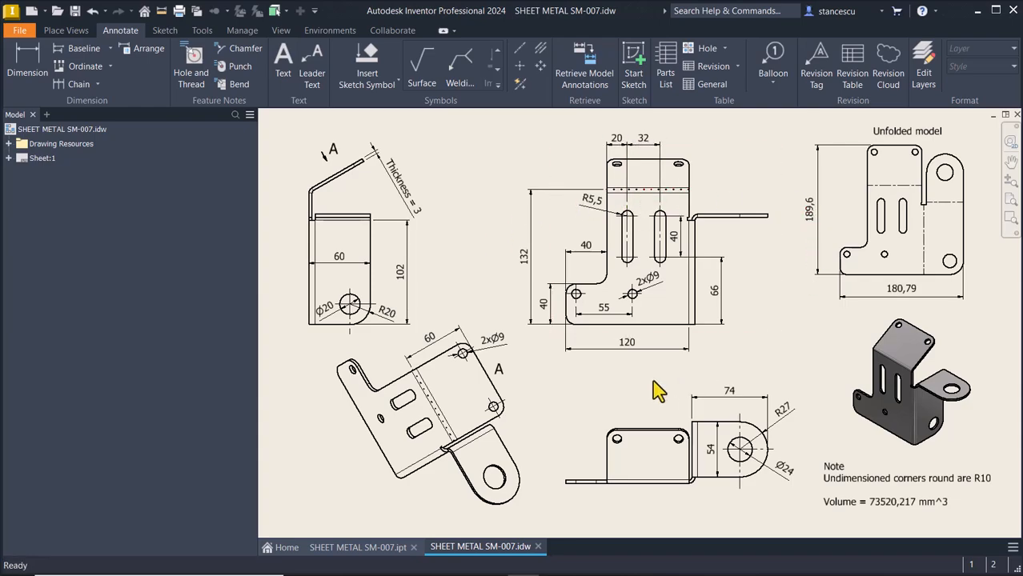
scroll(652, 376, up, 1)
scroll(490, 352, up, 4)
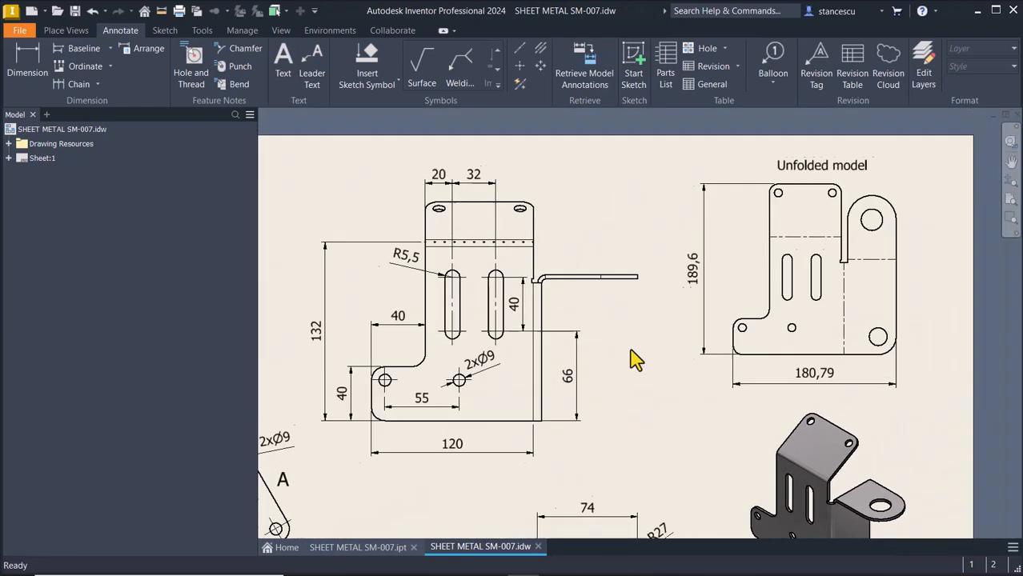
mouse_move(793, 314)
middle_down()
mouse_move(817, 271)
mouse_move(817, 281)
middle_up()
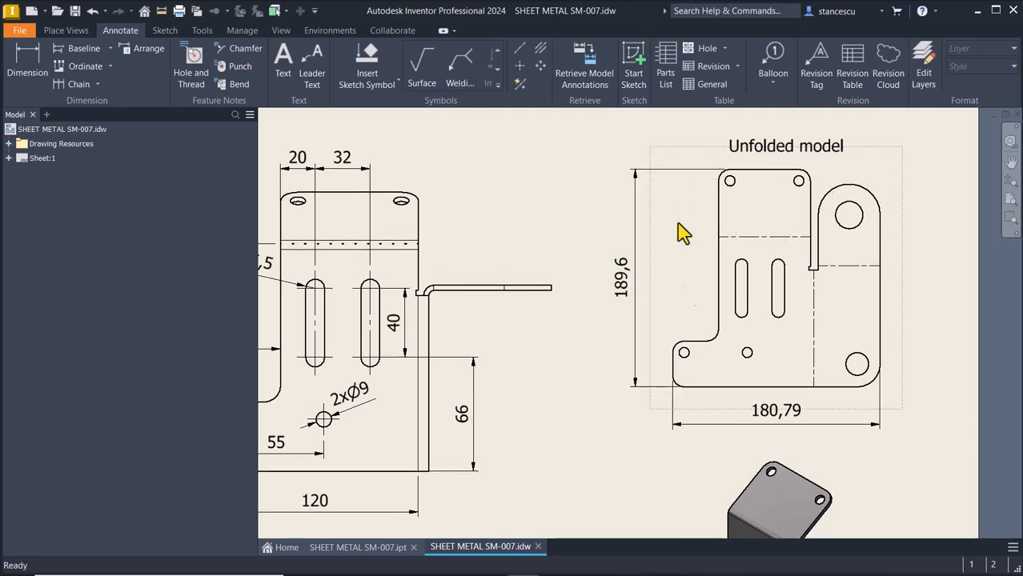
scroll(783, 240, down, 3)
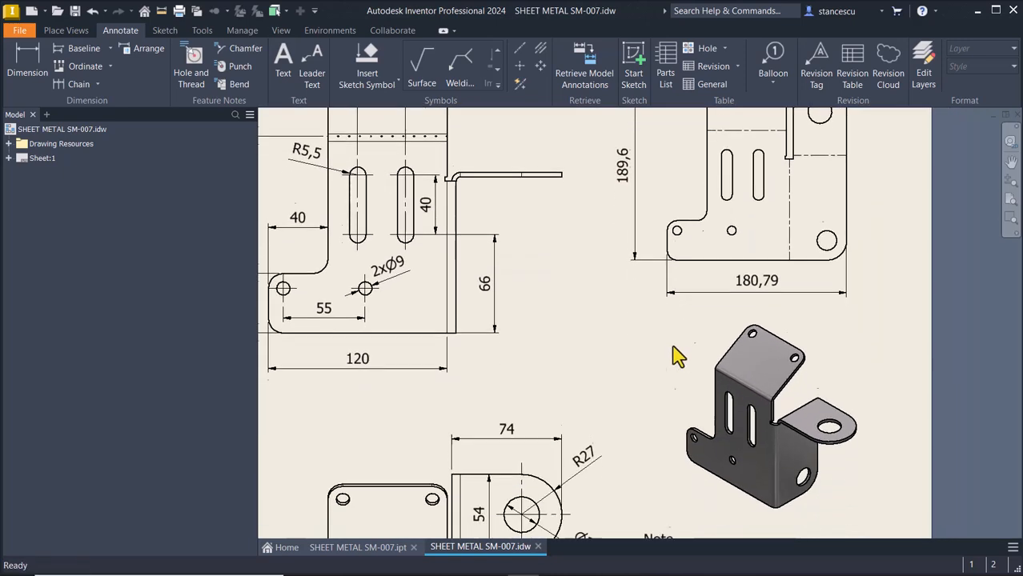
middle_drag(768, 442, 722, 404)
click(698, 434)
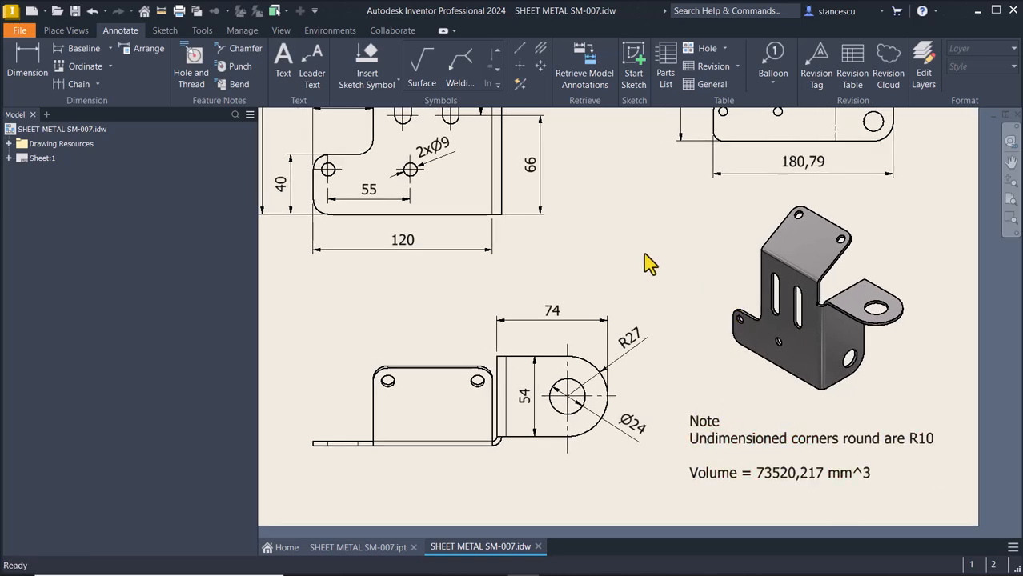
key(Home)
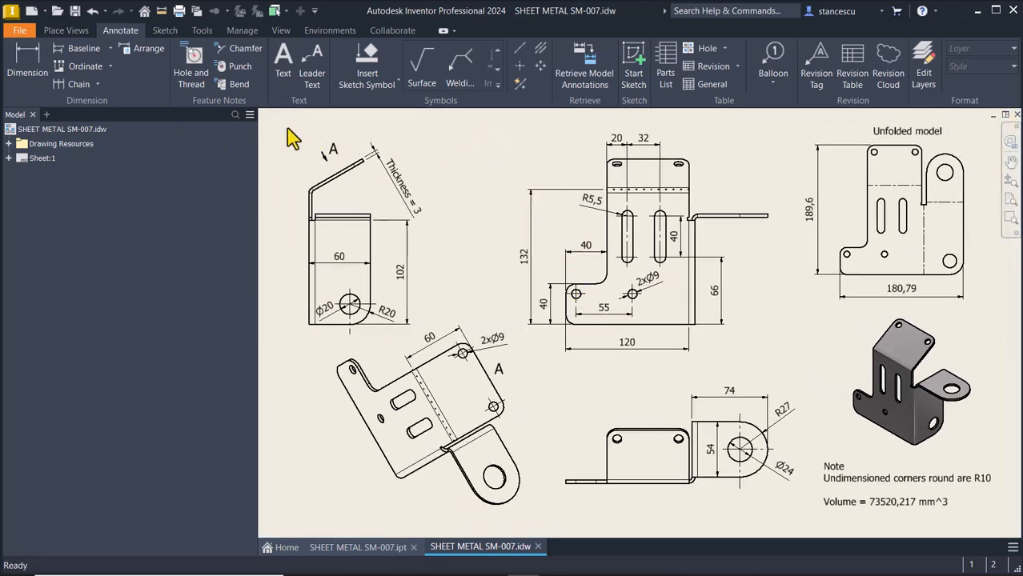
Create a new part from the metric Sheet Metal (mm).ipt template.
click(32, 11)
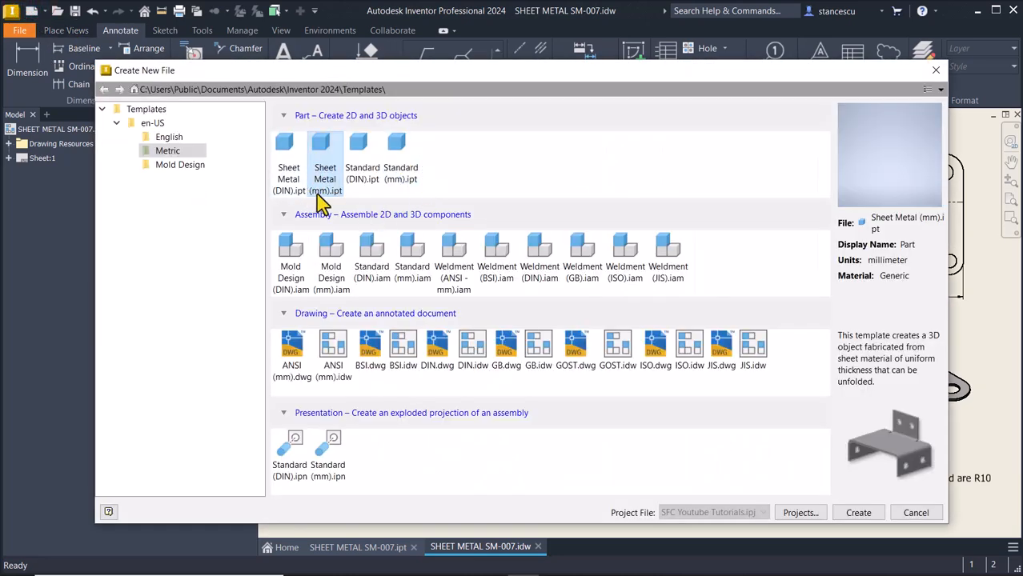
click(402, 145)
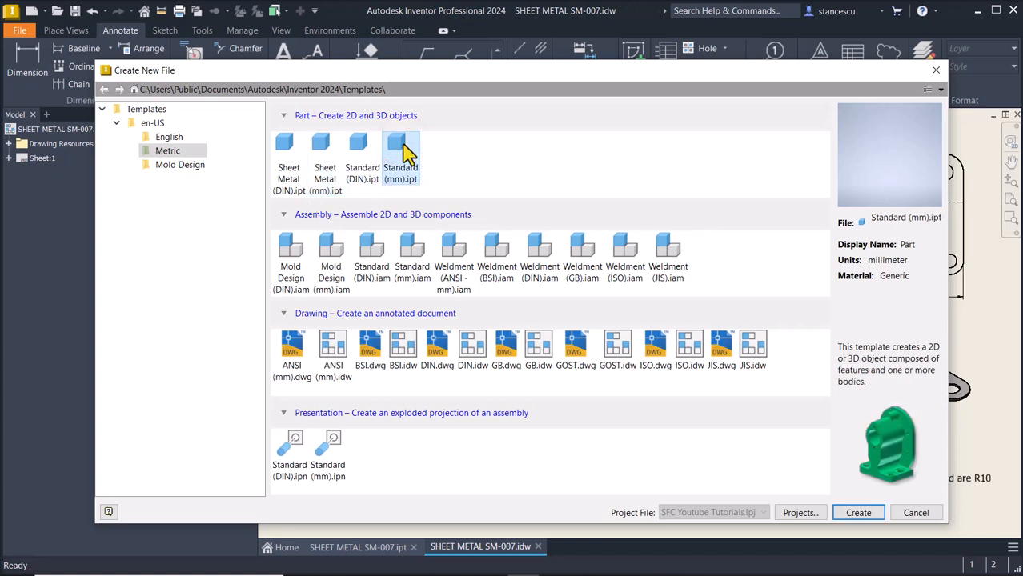
click(321, 151)
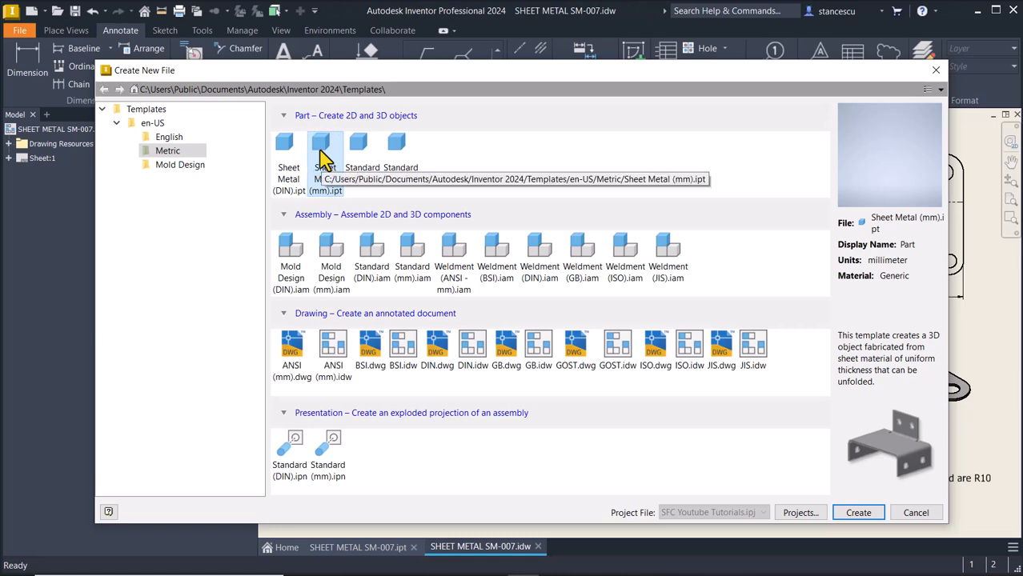
double_click(320, 152)
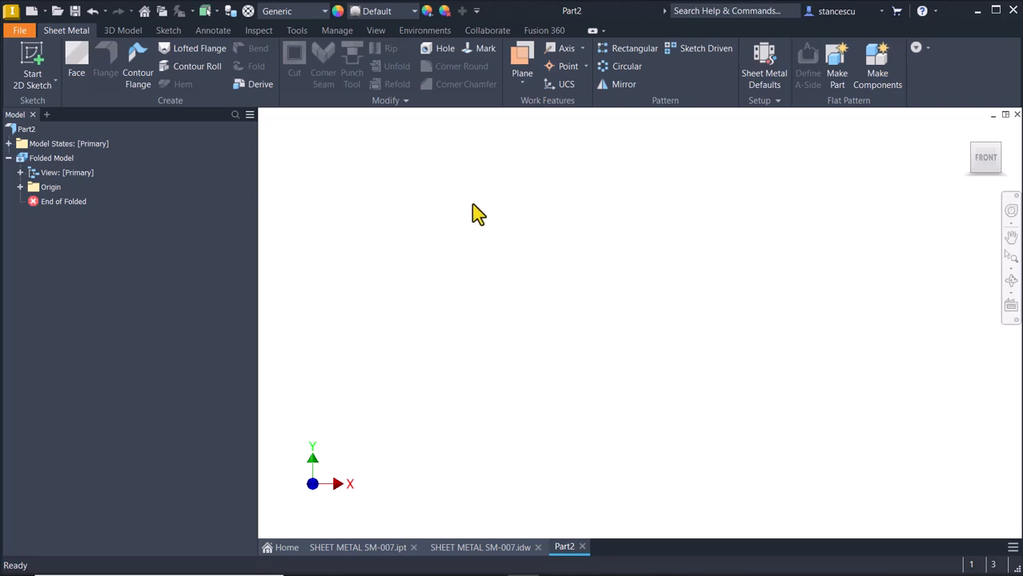
Check the sheet thickness in the side view of the SHEET METAL SM-007.idw drawing, and return to the new part.
click(467, 551)
click(411, 201)
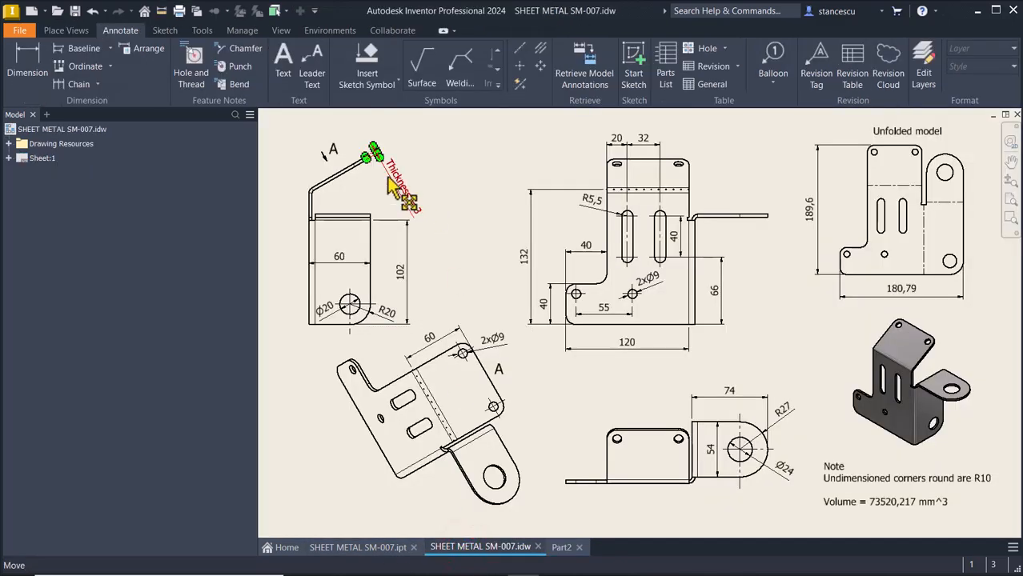
scroll(400, 176, down, 5)
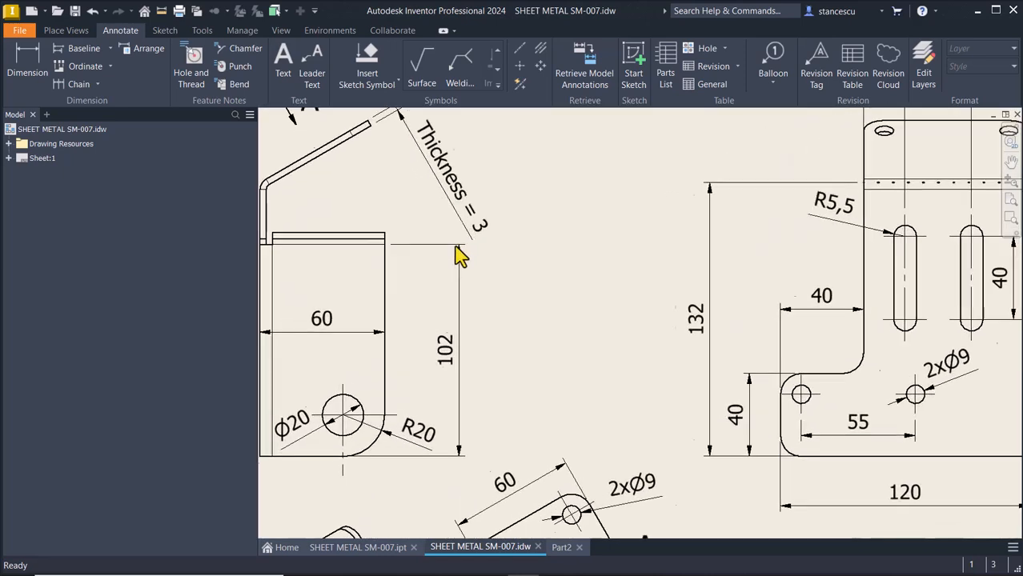
scroll(605, 288, up, 3)
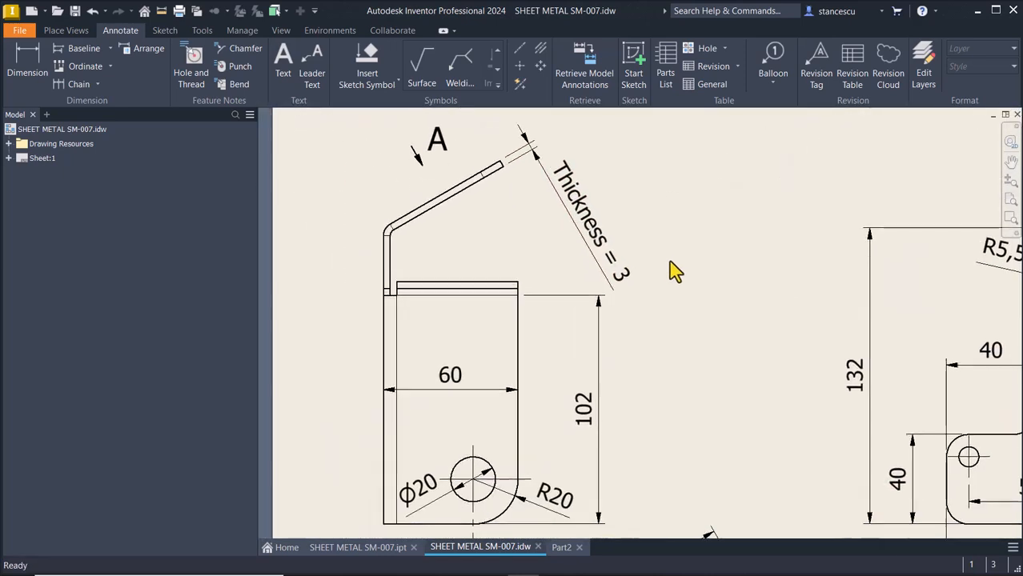
key(F6)
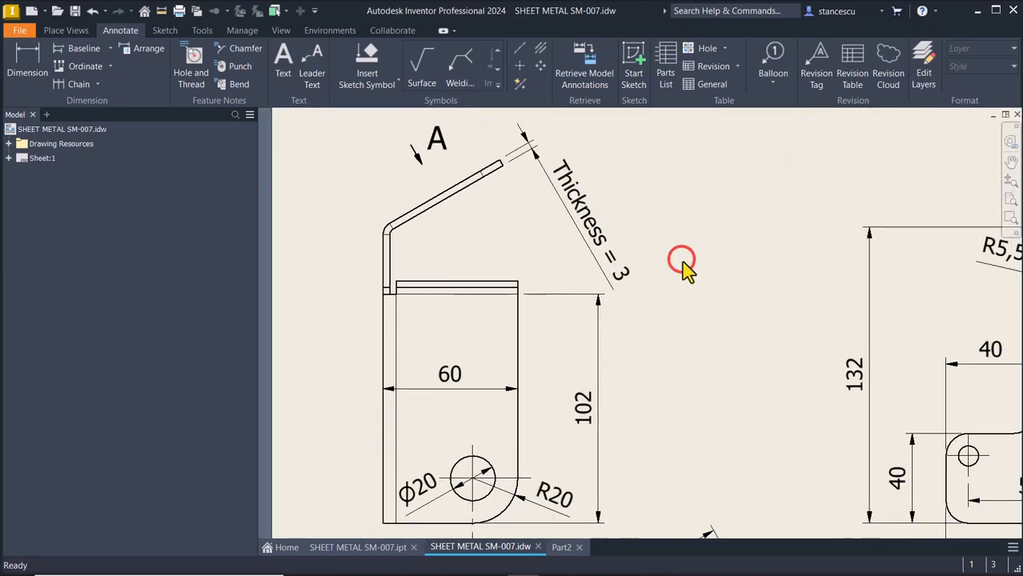
key(Num_Lock)
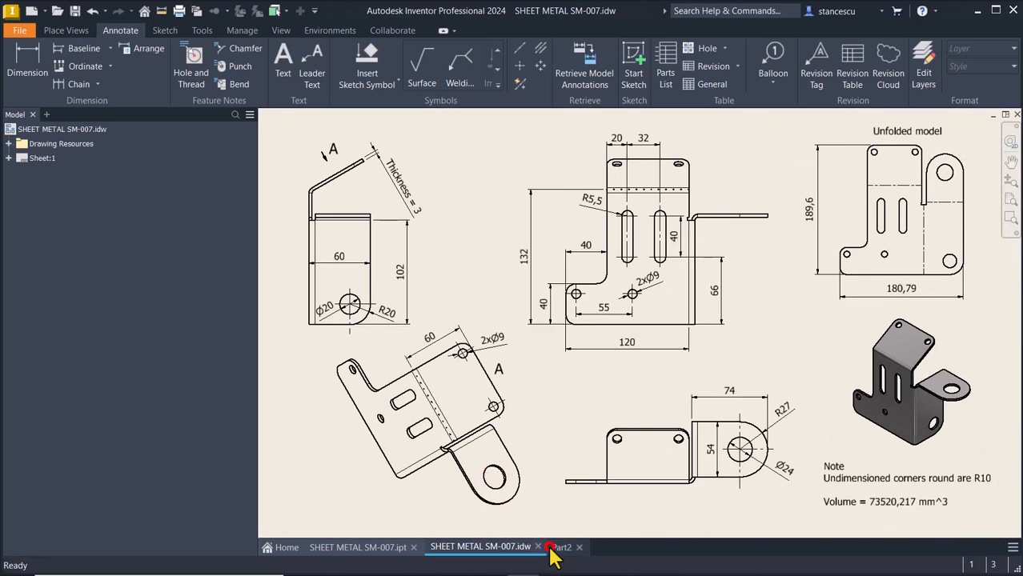
click(550, 550)
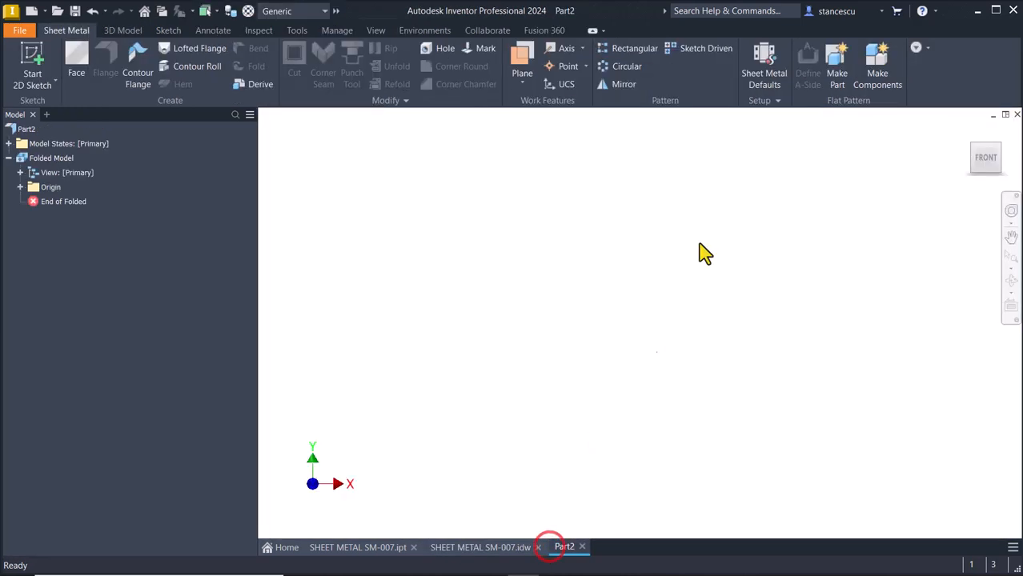
Set the sheet metal defaults to a thickness of 3 mm instead of the thickness from the rule.
click(769, 78)
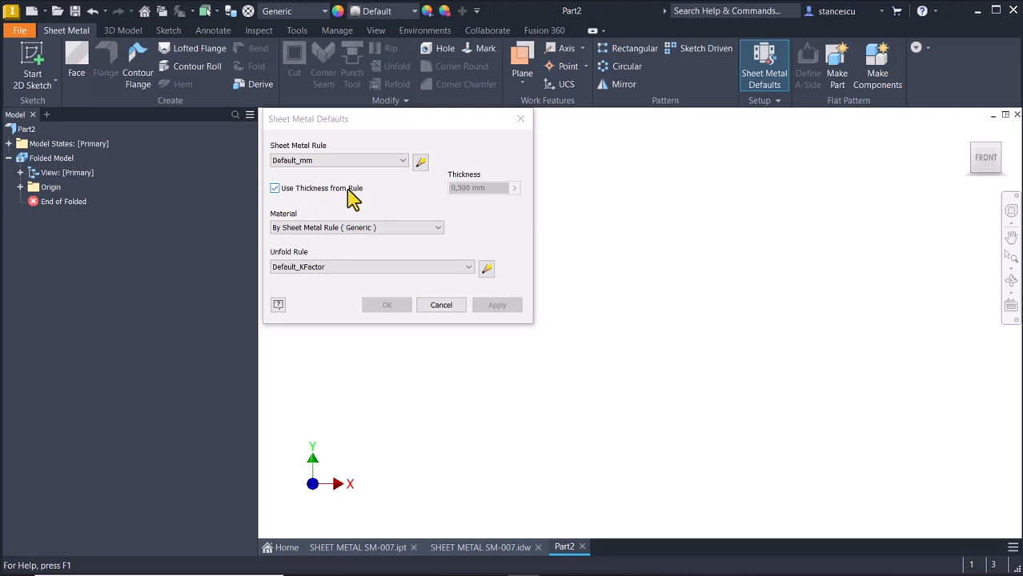
click(275, 189)
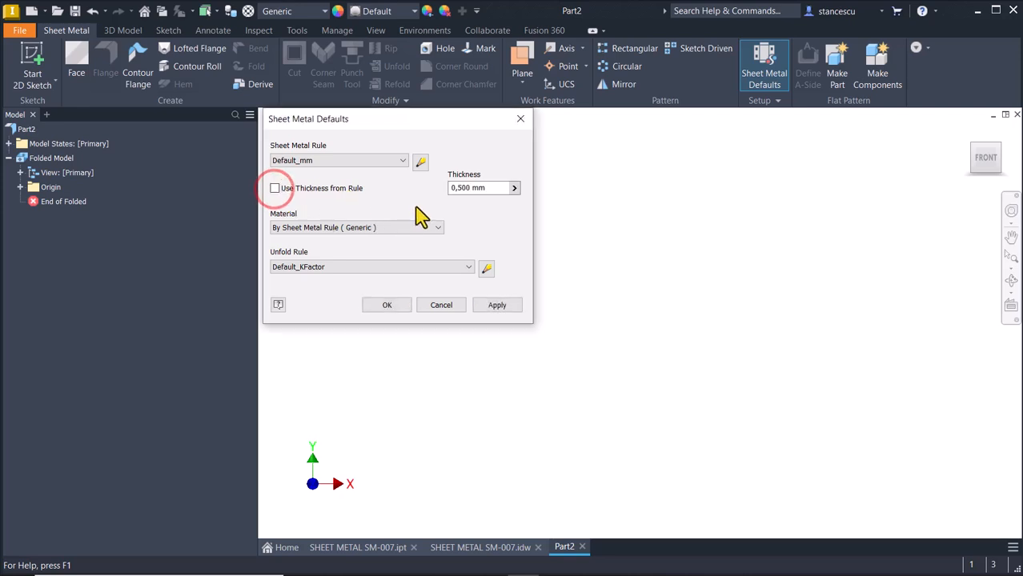
click(488, 187)
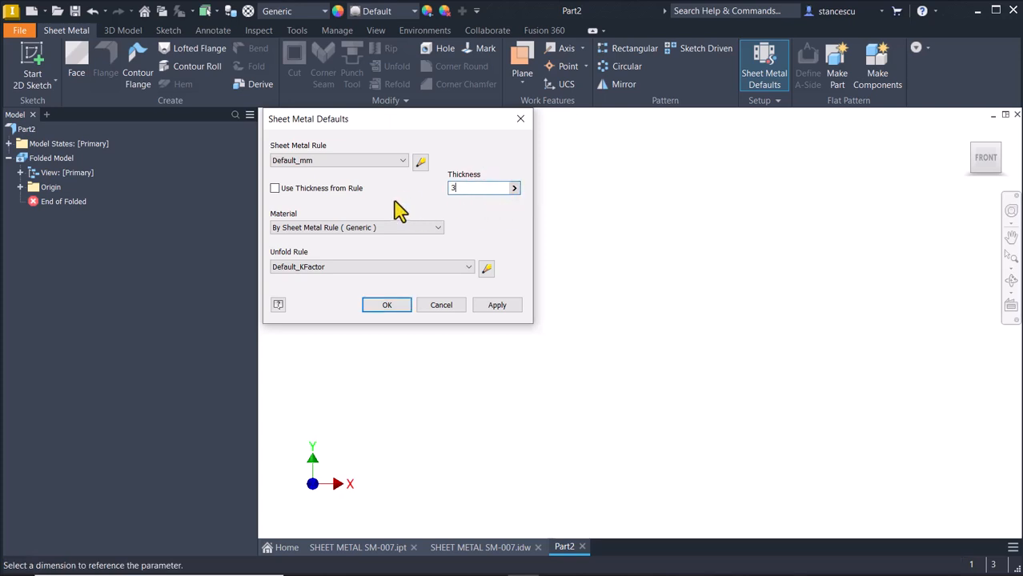
click(387, 305)
click(505, 209)
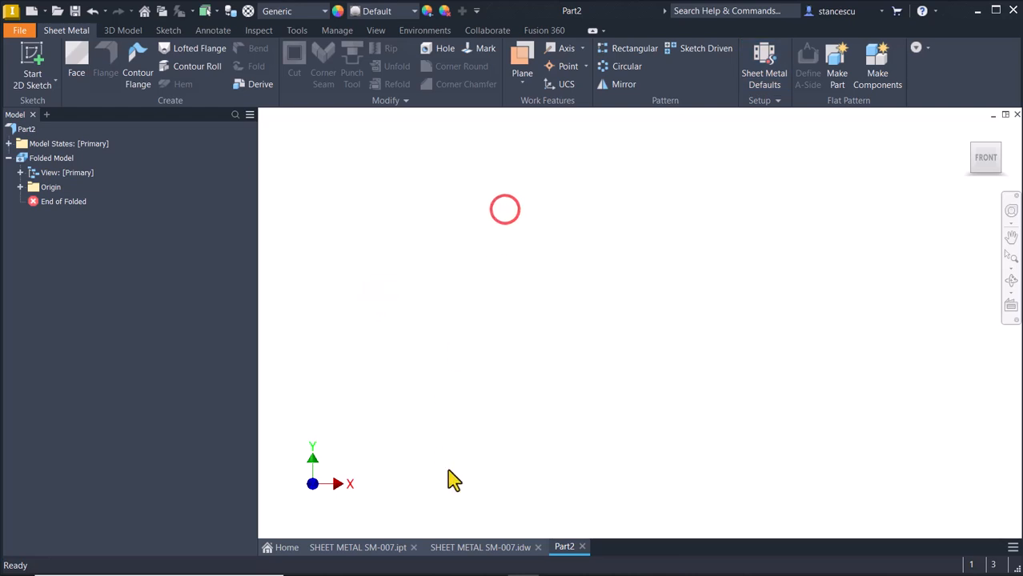
Check the front view's outline dimensions in the SM-007 drawing, and start a 2D sketch on the new part's XY plane.
click(499, 548)
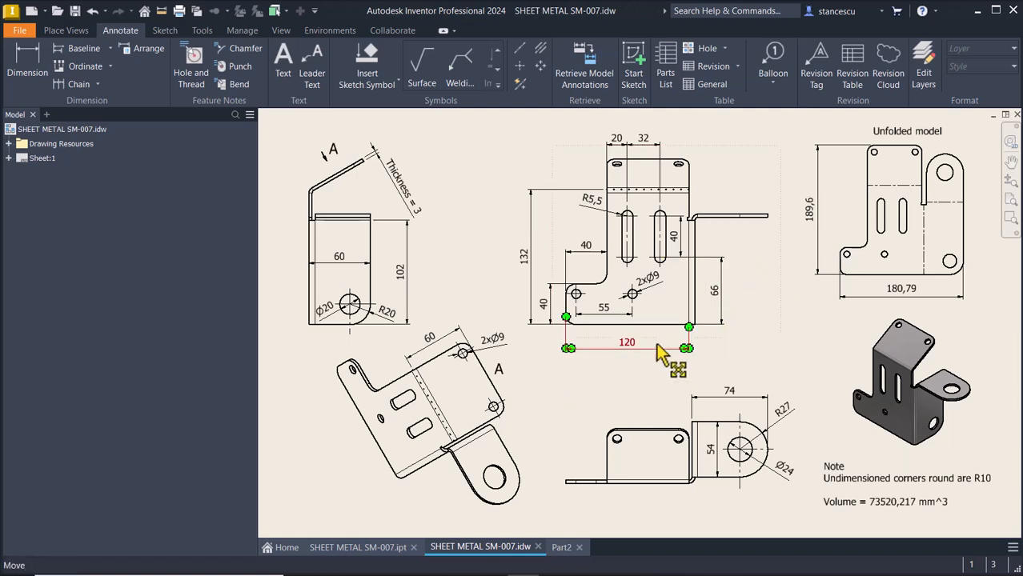
click(629, 348)
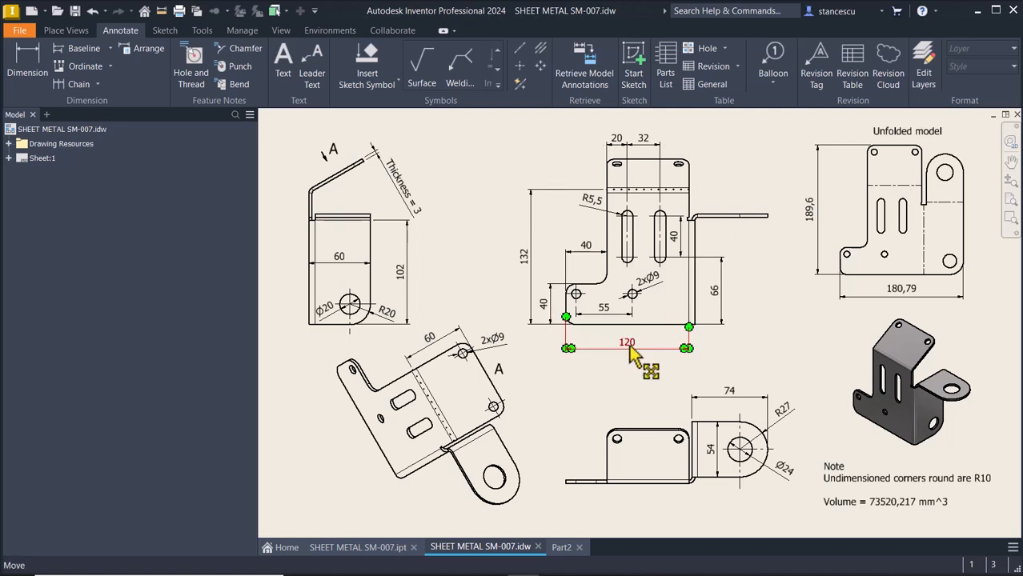
click(531, 301)
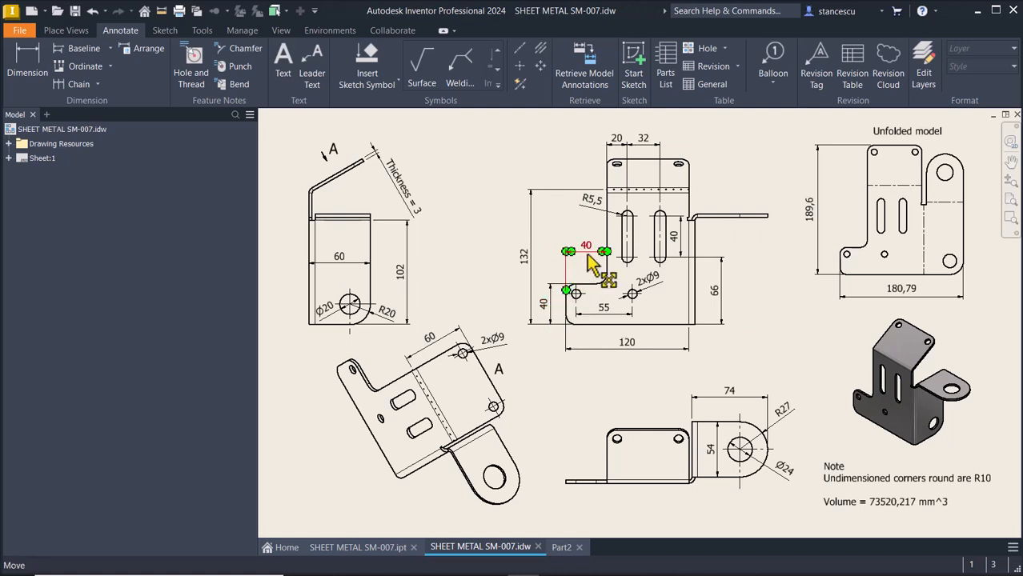
click(561, 546)
click(454, 309)
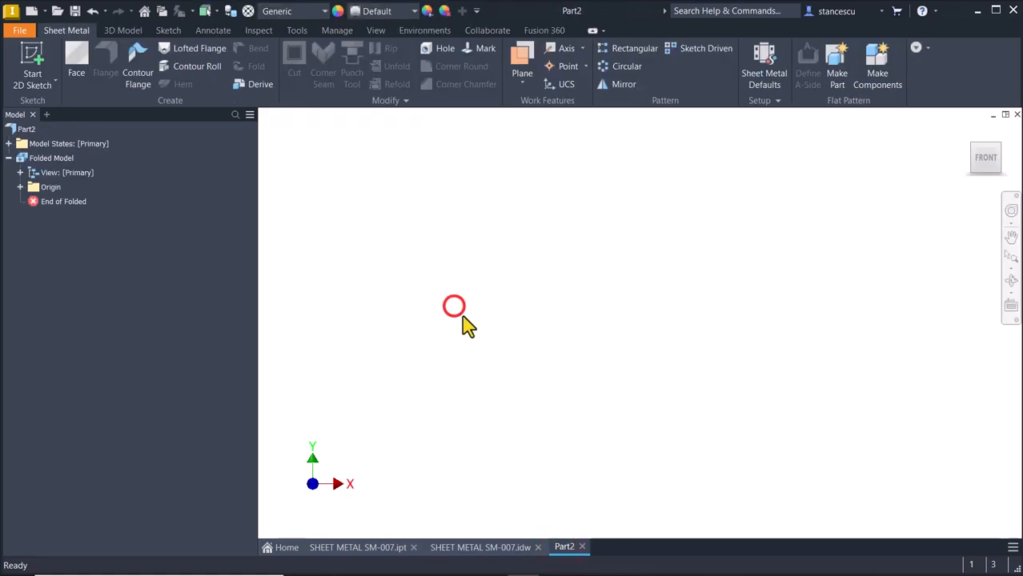
click(20, 186)
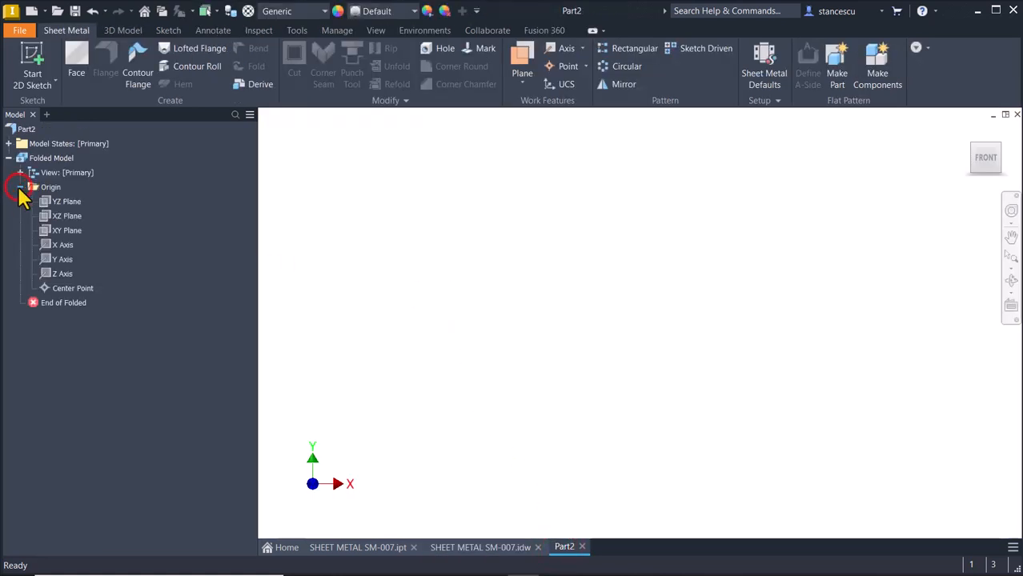
click(65, 231)
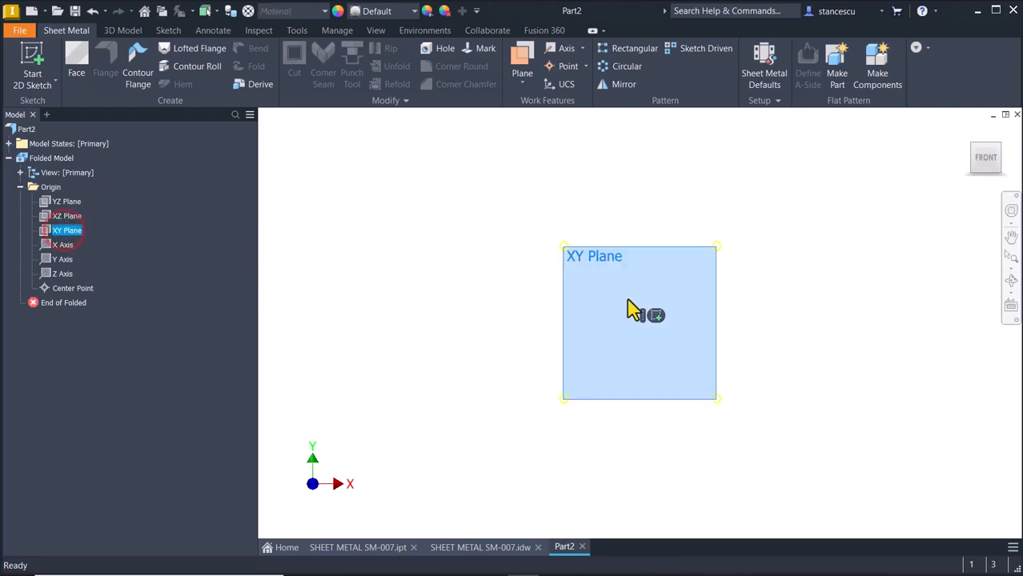
click(656, 317)
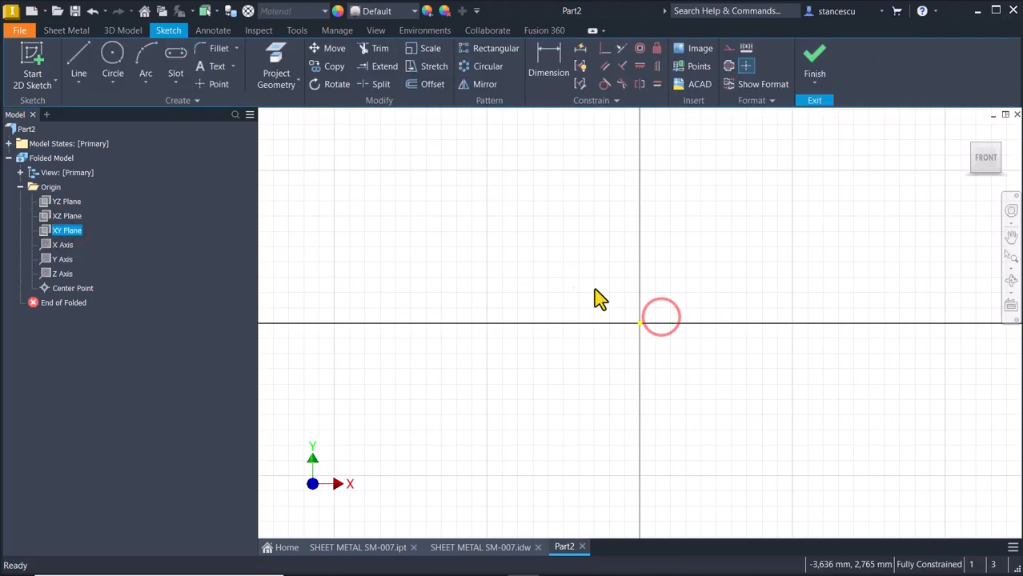
Sketch a closed L-shaped outline from the origin, about 35 mm wide and 26 mm high, with a foot about 10 mm long and 7 mm high.
click(79, 58)
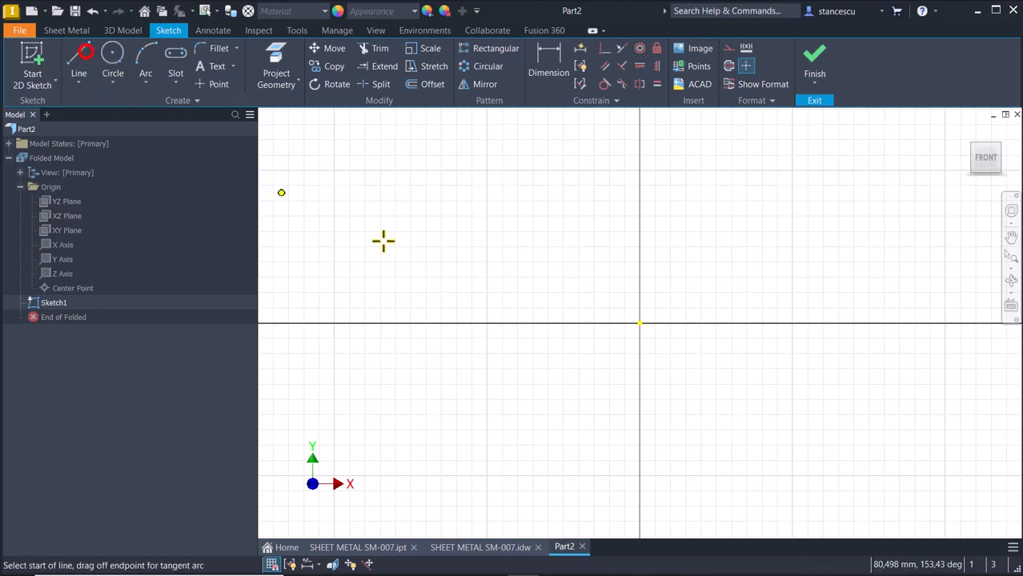
click(641, 324)
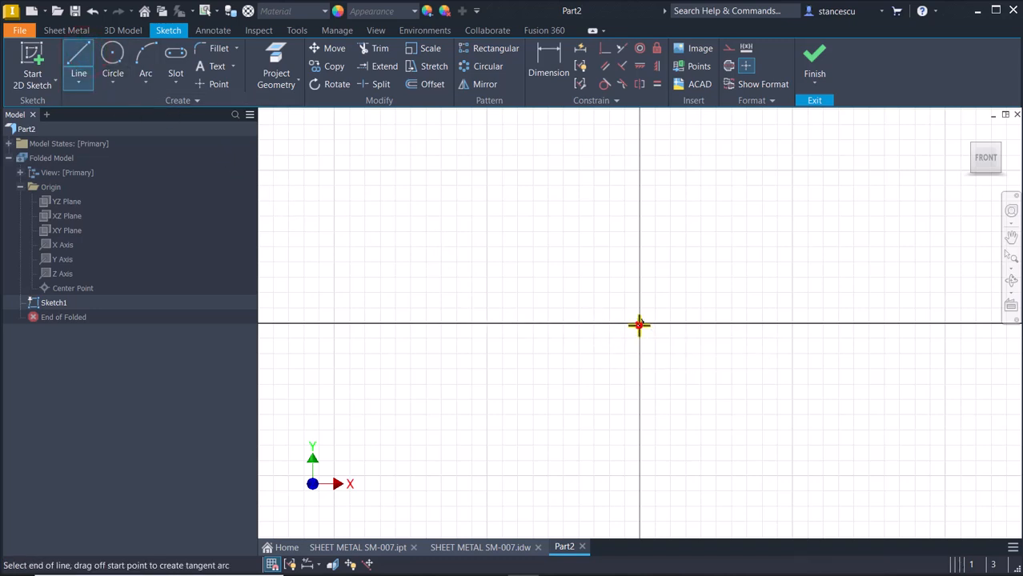
click(905, 324)
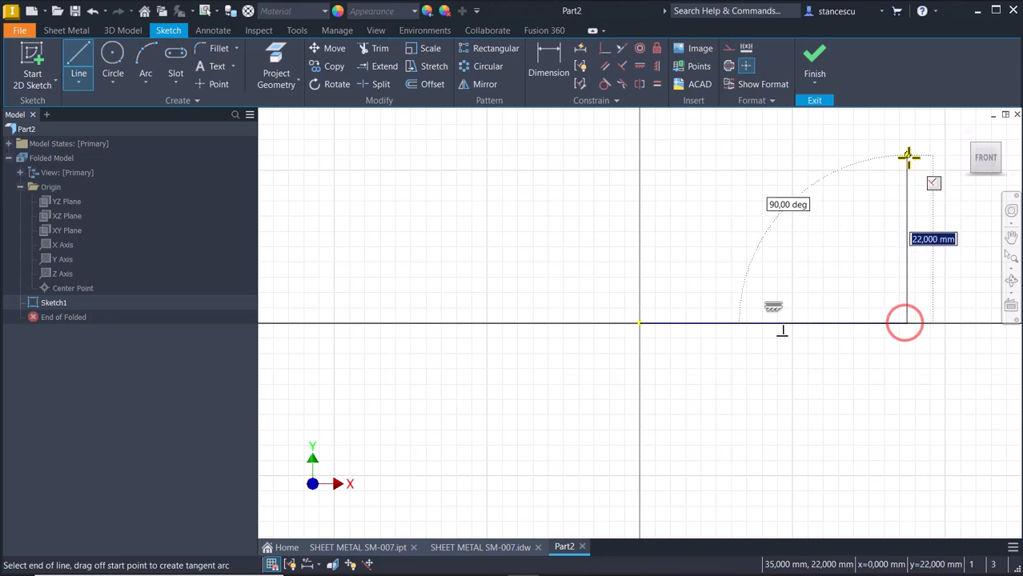
click(908, 126)
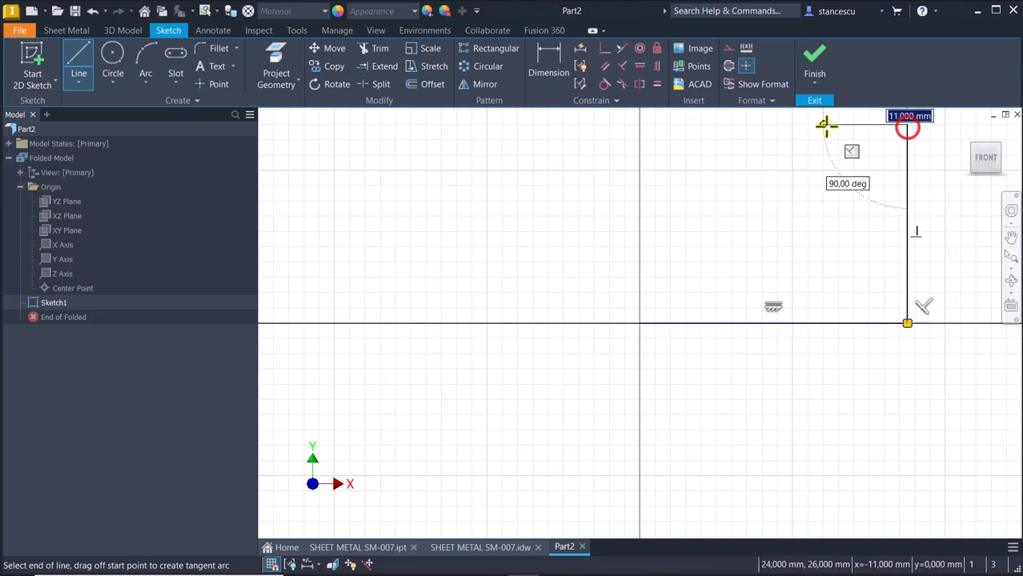
click(715, 126)
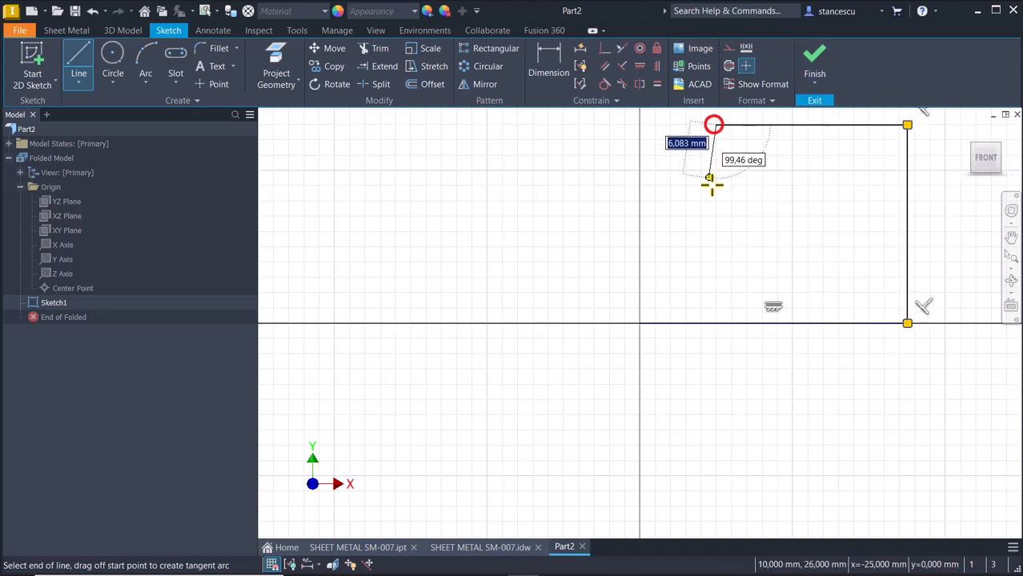
click(715, 269)
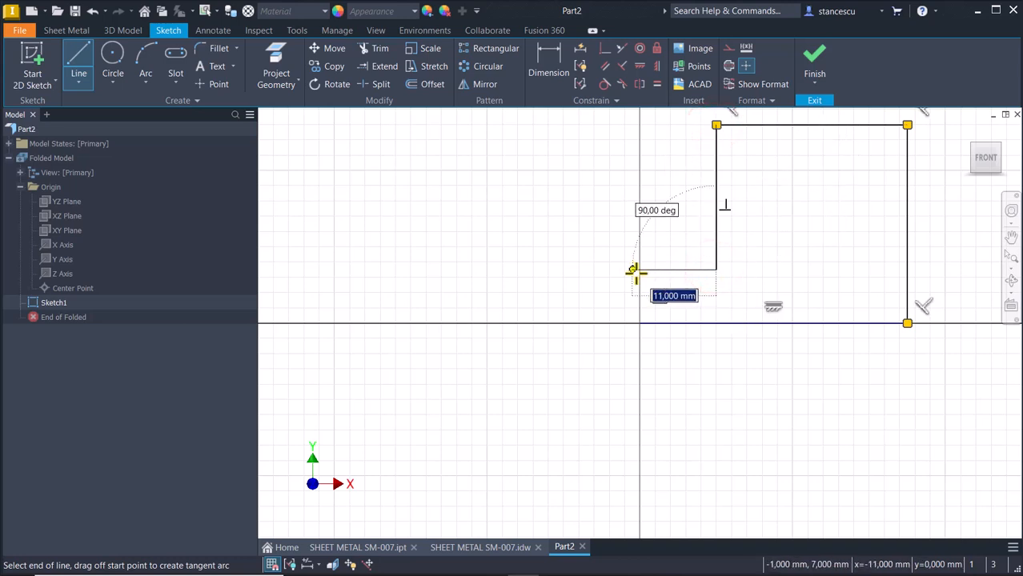
right_click(596, 289)
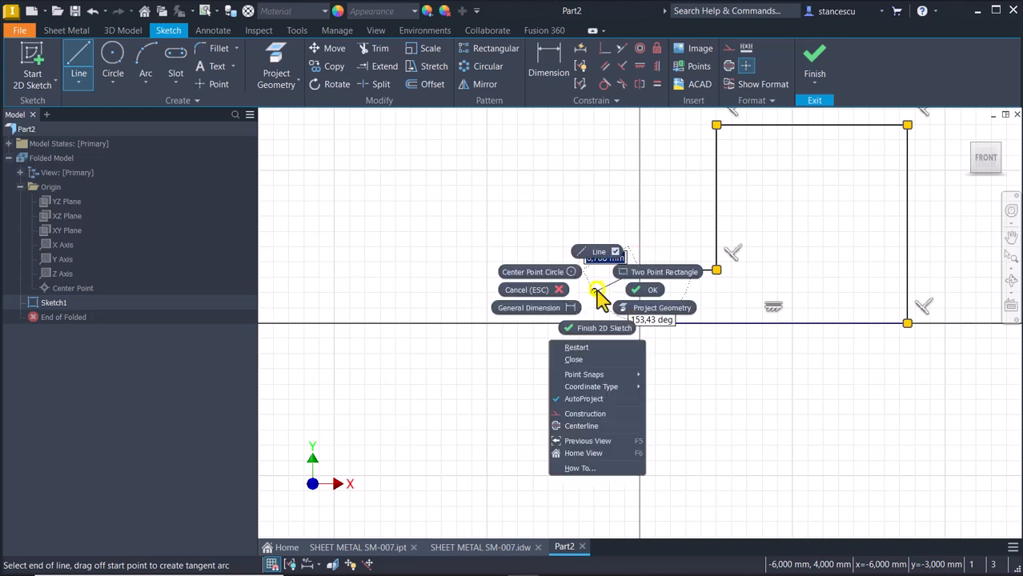
click(574, 359)
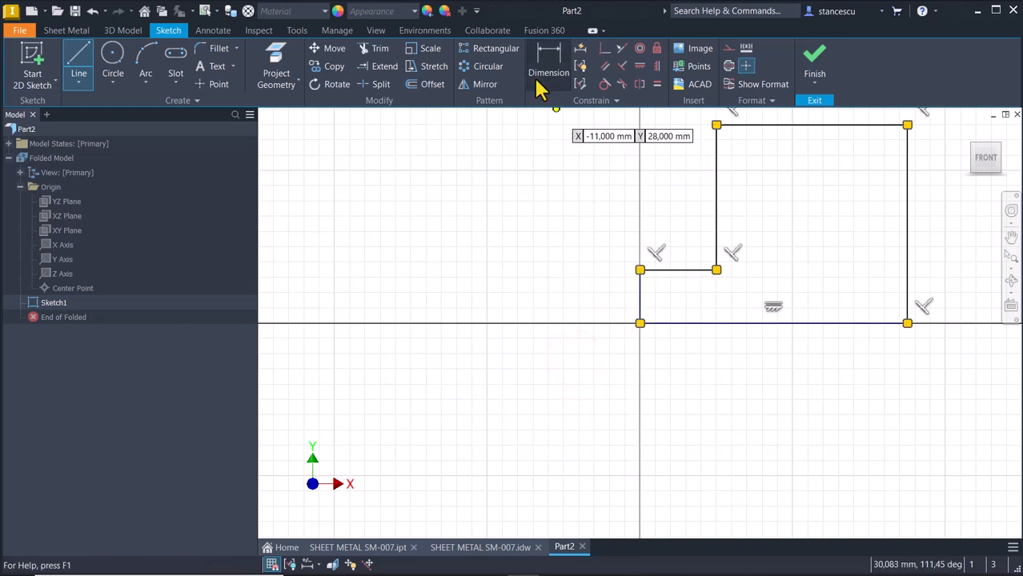
Dimension the outline's overall width between its outer vertical edges as 120 mm.
click(552, 60)
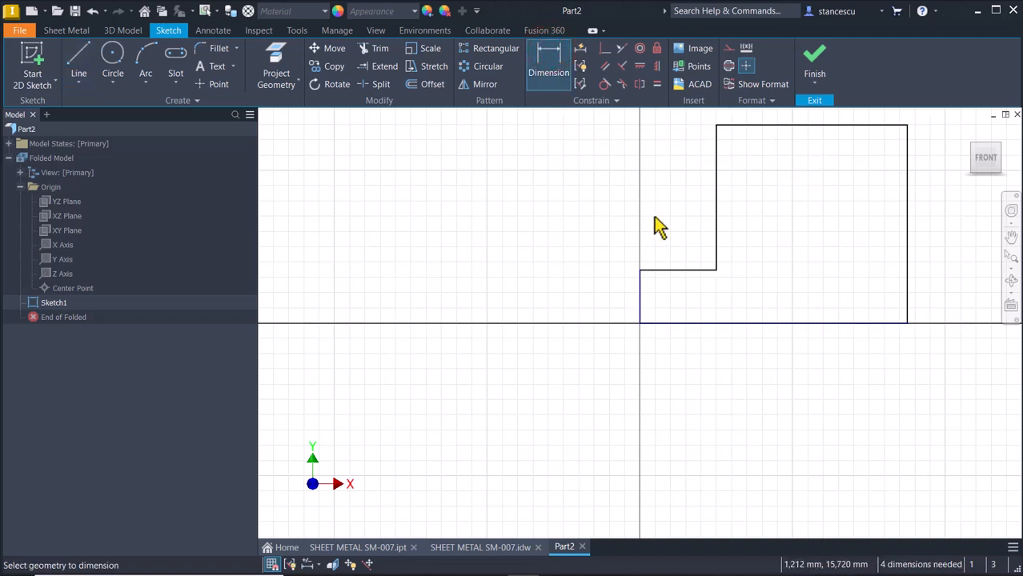
click(642, 292)
click(910, 250)
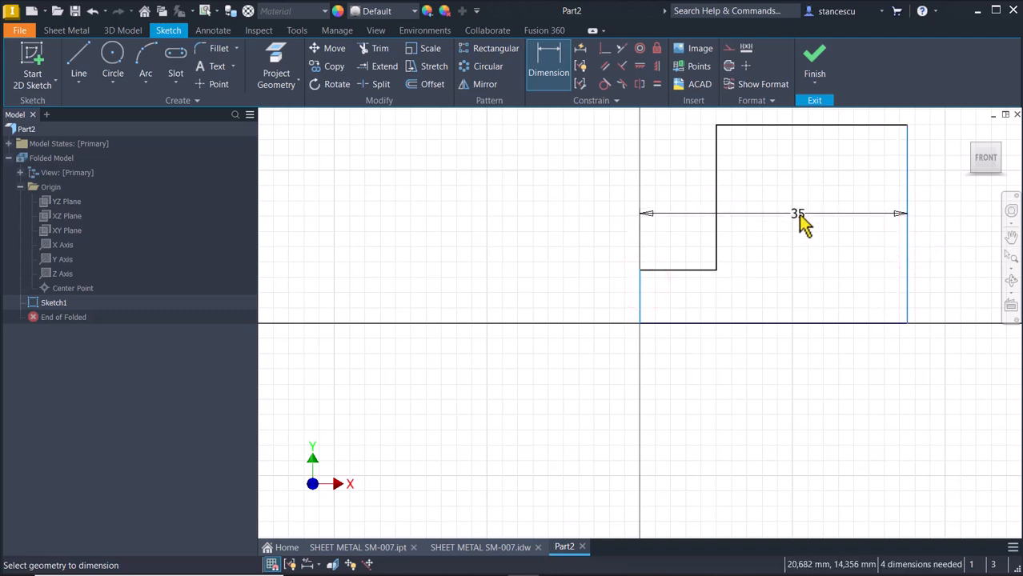
click(797, 393)
text(120)
key(Return)
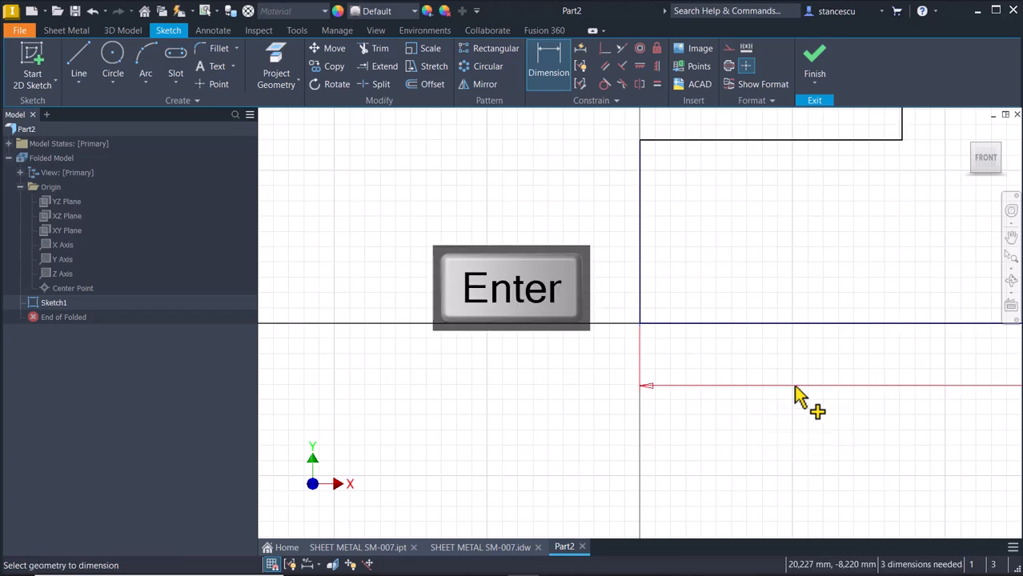
key(Home)
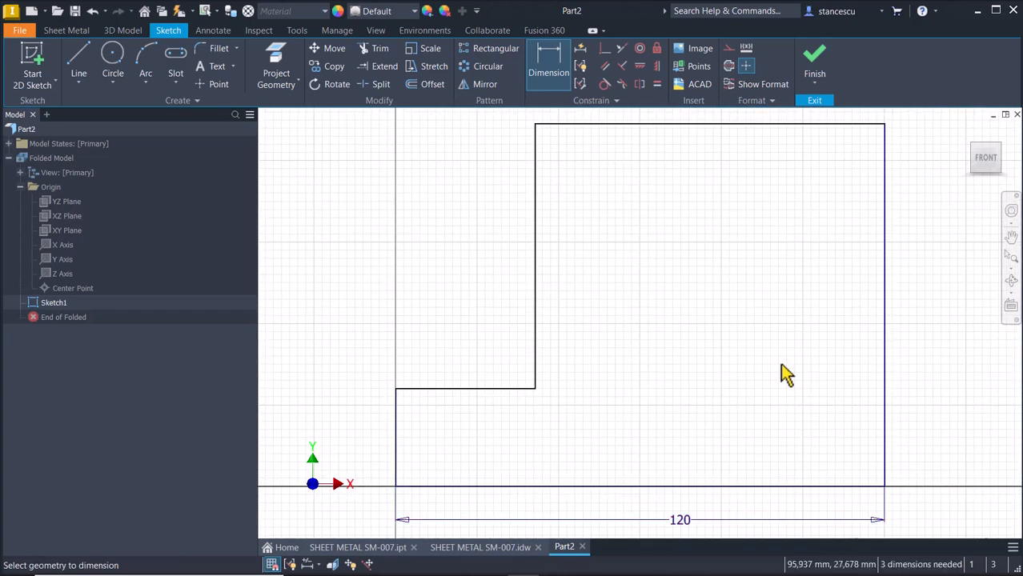
Dimension the outline's tall outer vertical edge as 132 mm.
click(887, 189)
click(926, 238)
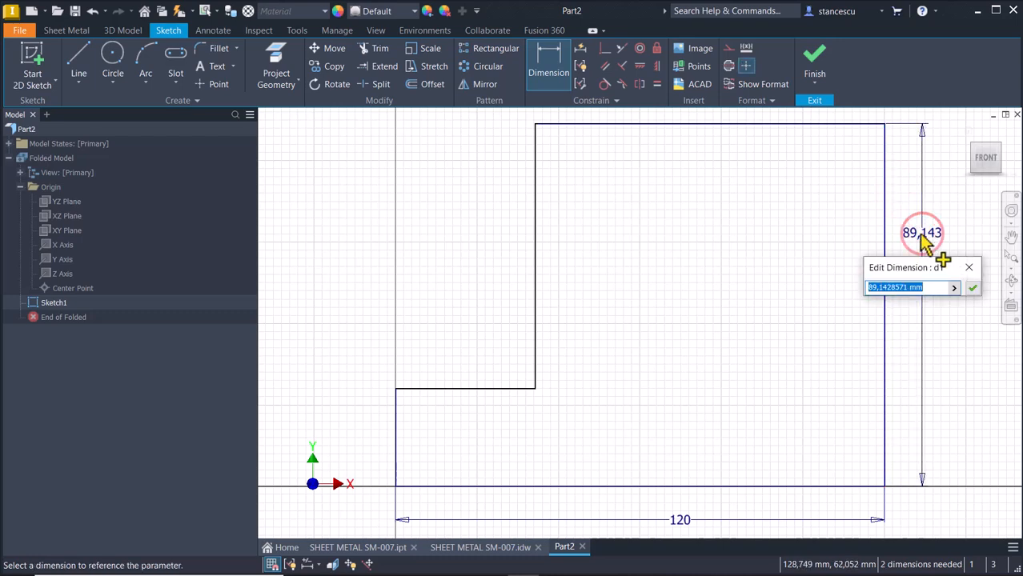
text(132)
key(Return)
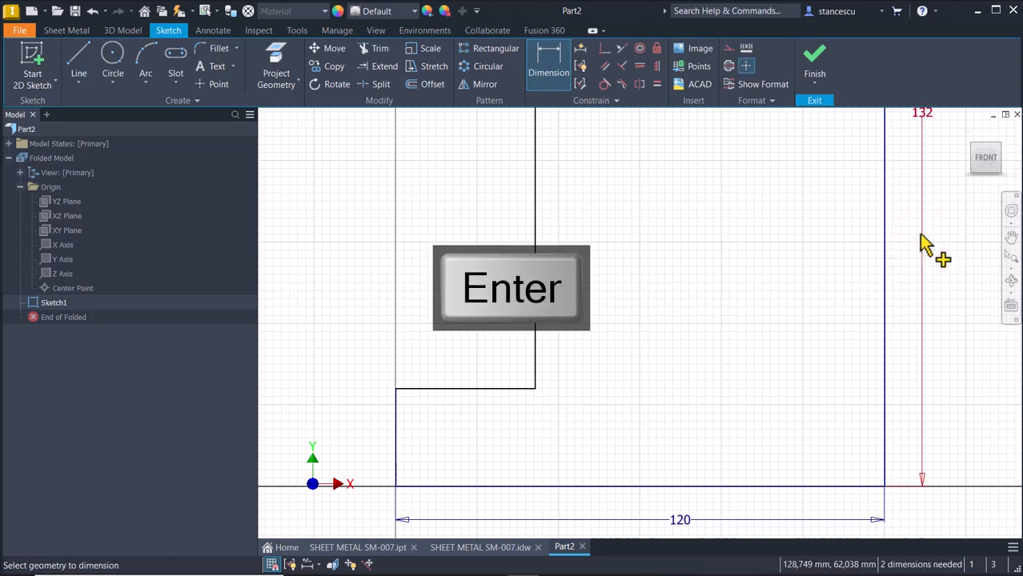
key(Num_Lock)
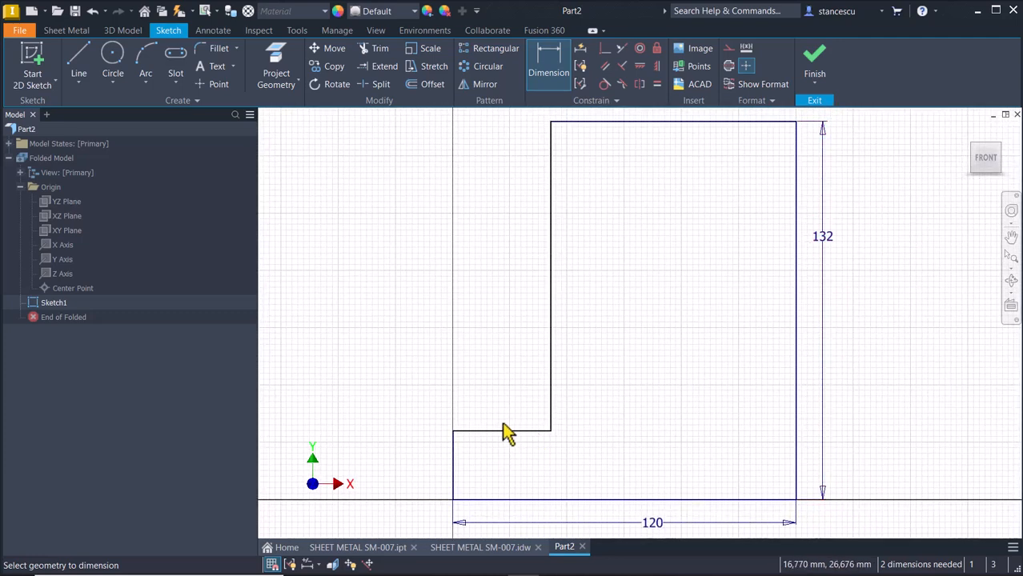
Dimension the foot of the L-shaped outline as 40 mm long and 40 mm high.
click(525, 431)
click(520, 376)
text(40)
key(Return)
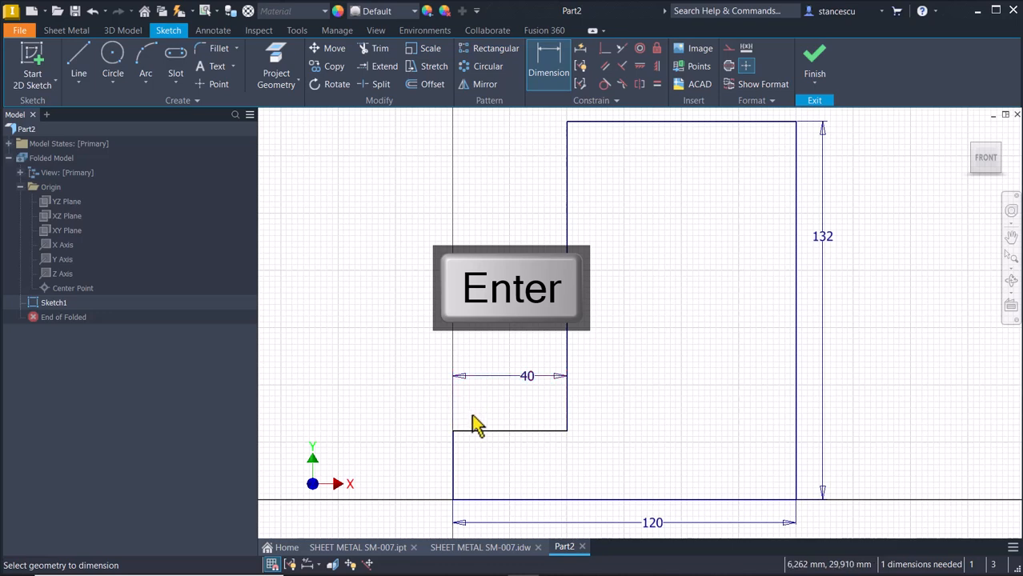
click(454, 458)
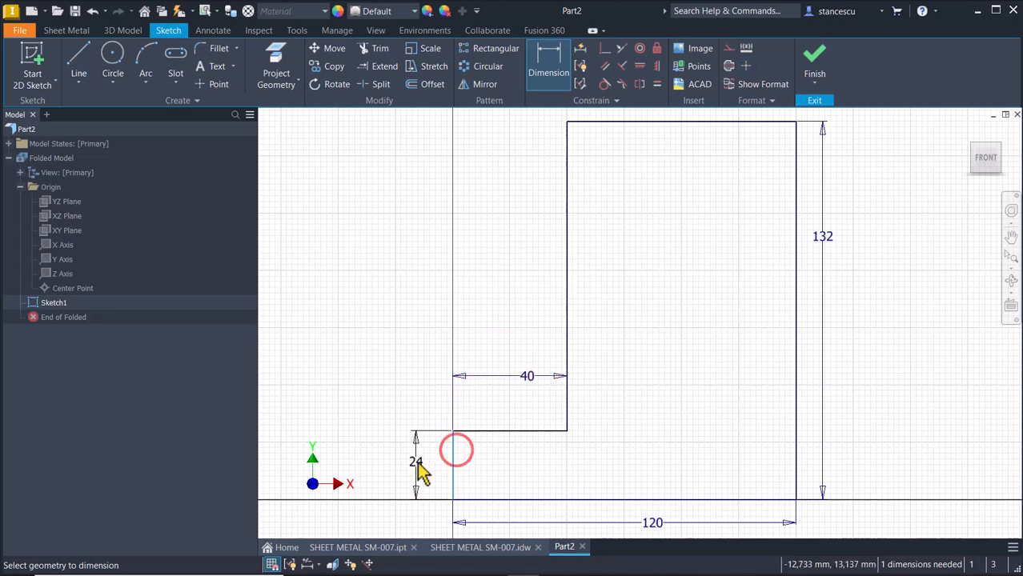
click(416, 464)
text(4)
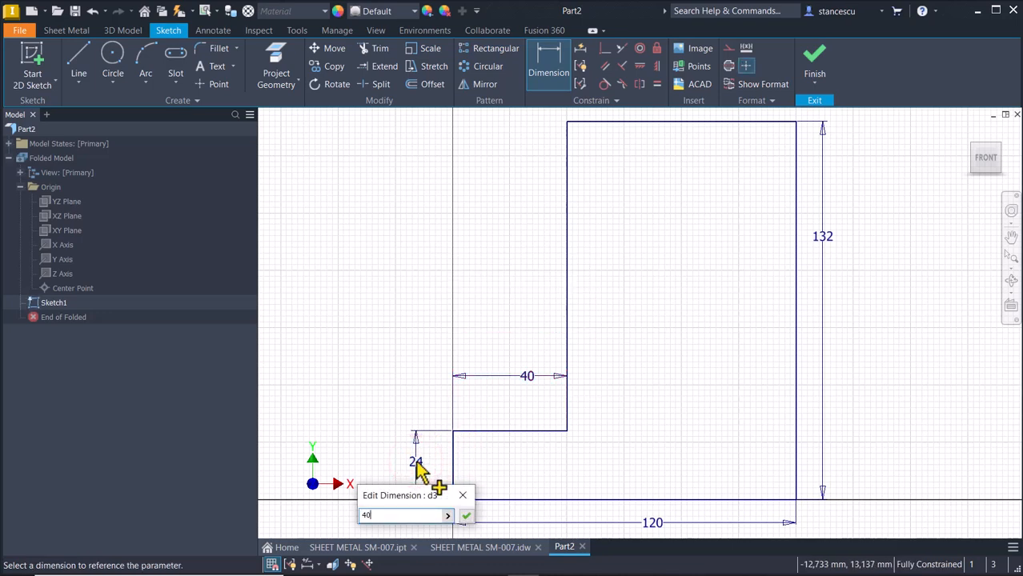
text(0)
key(Return)
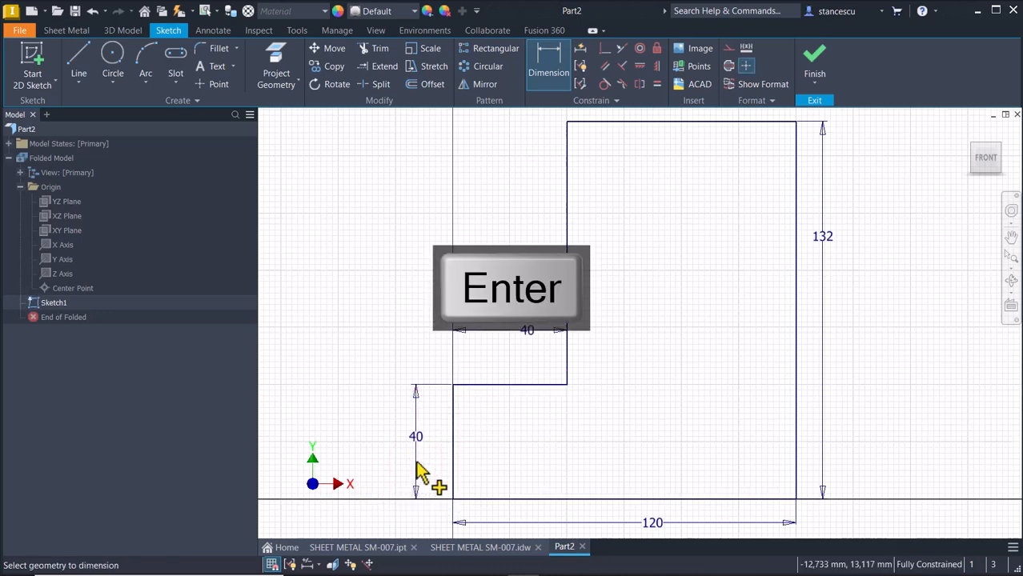
Finish the sketch and create a sheet metal Face from the L-shaped profile, following the default rule.
click(813, 58)
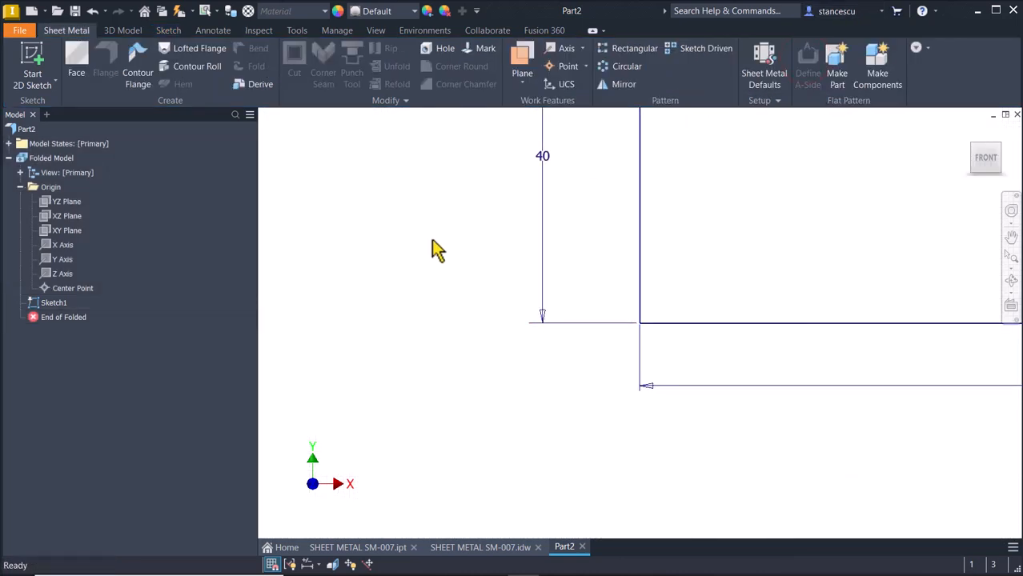
key(F6)
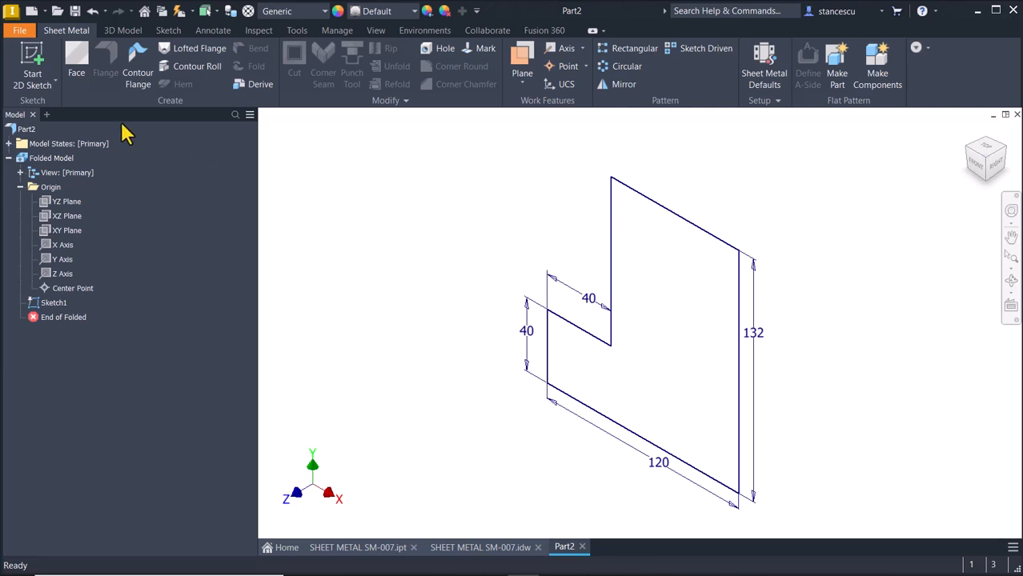
click(76, 60)
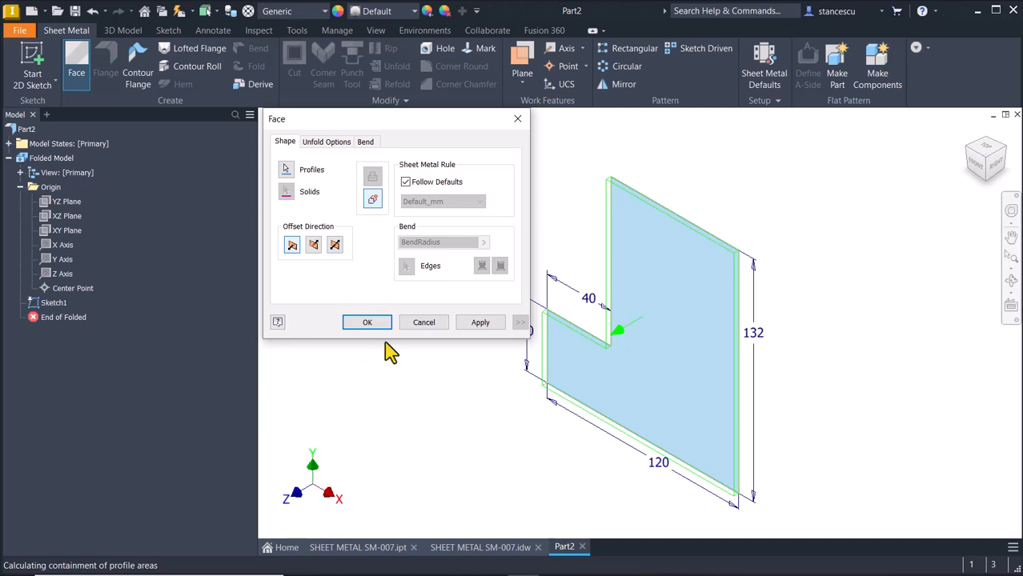
click(365, 322)
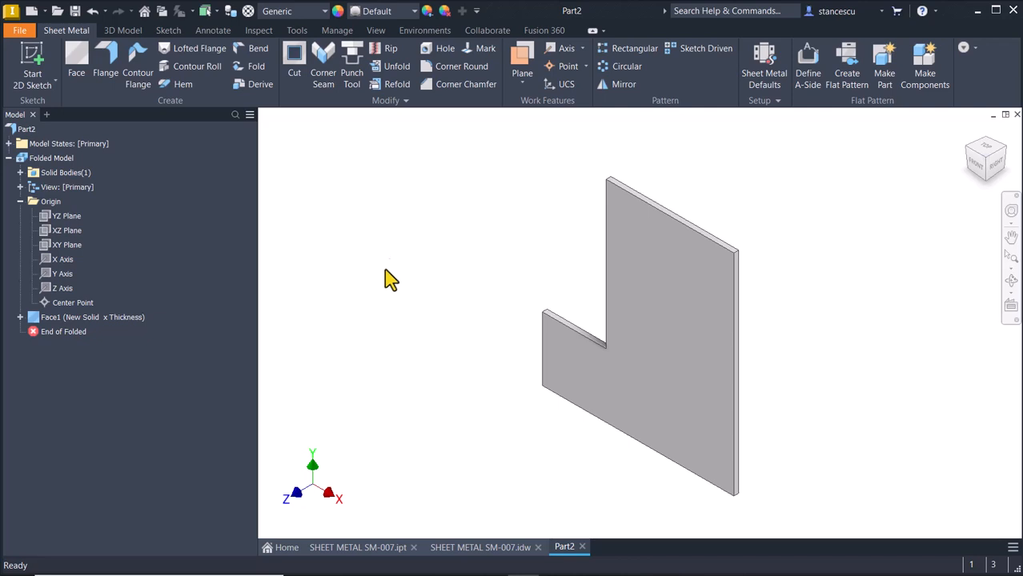
click(417, 174)
key(F6)
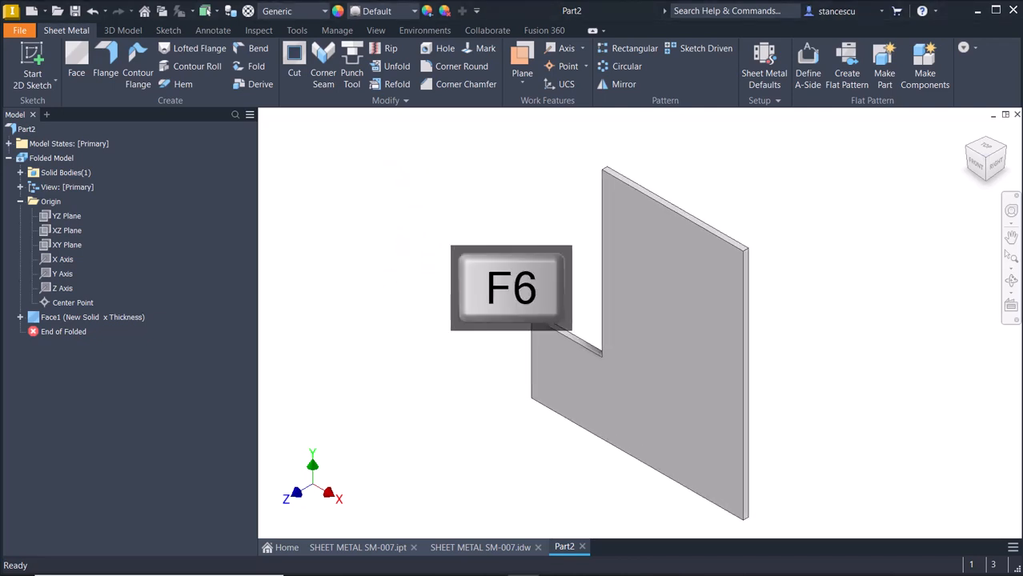
Check the side flange in the SHEET METAL SM-007.ipt model and its dimensions in the SM-007 drawing, and return to the new part.
click(374, 550)
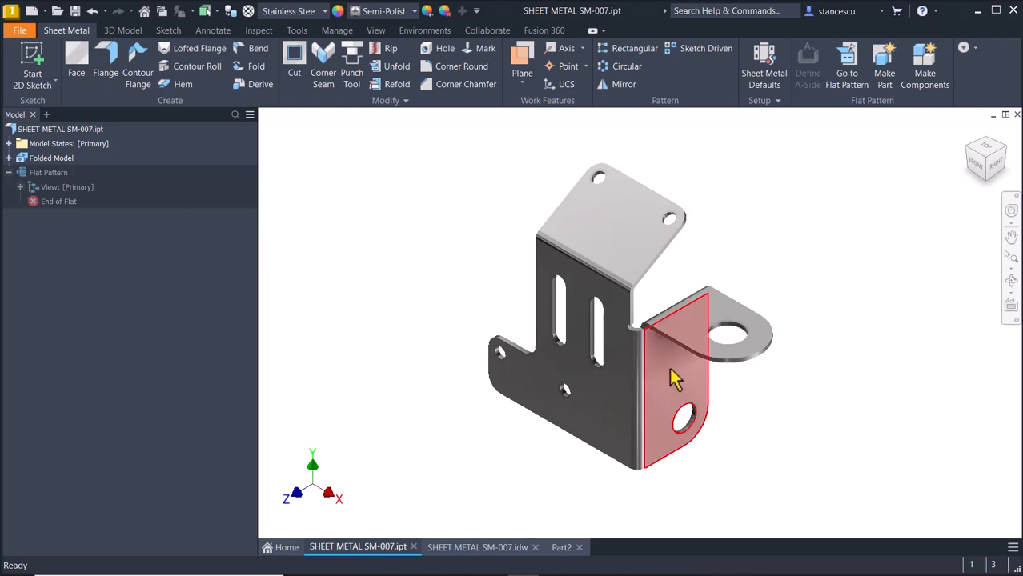
click(502, 549)
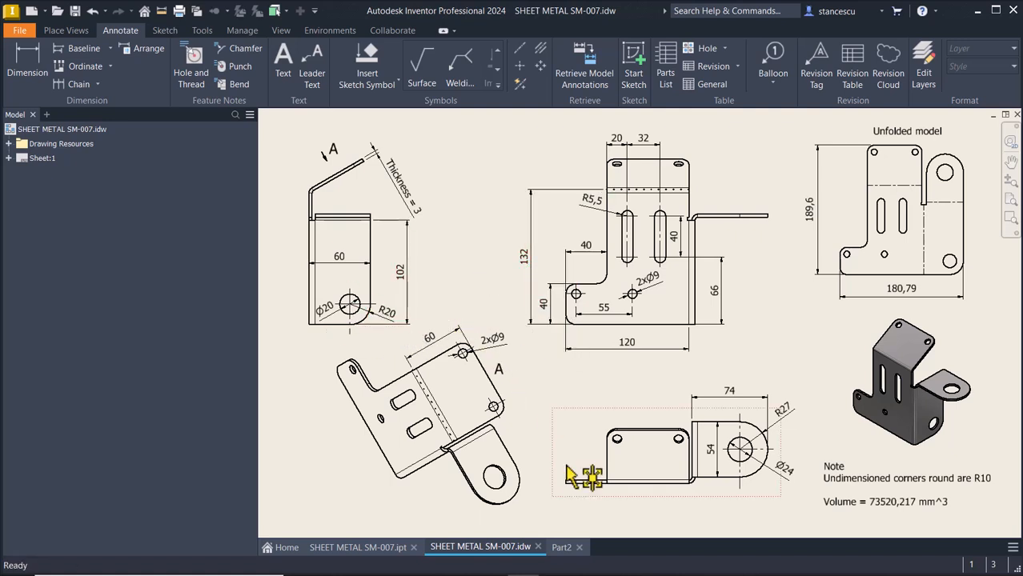
click(561, 549)
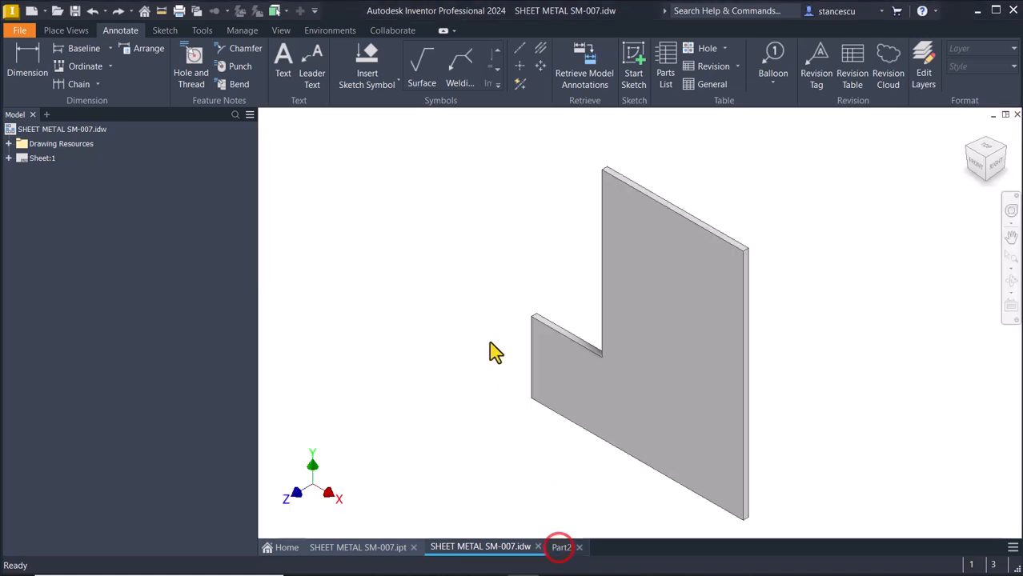
click(449, 291)
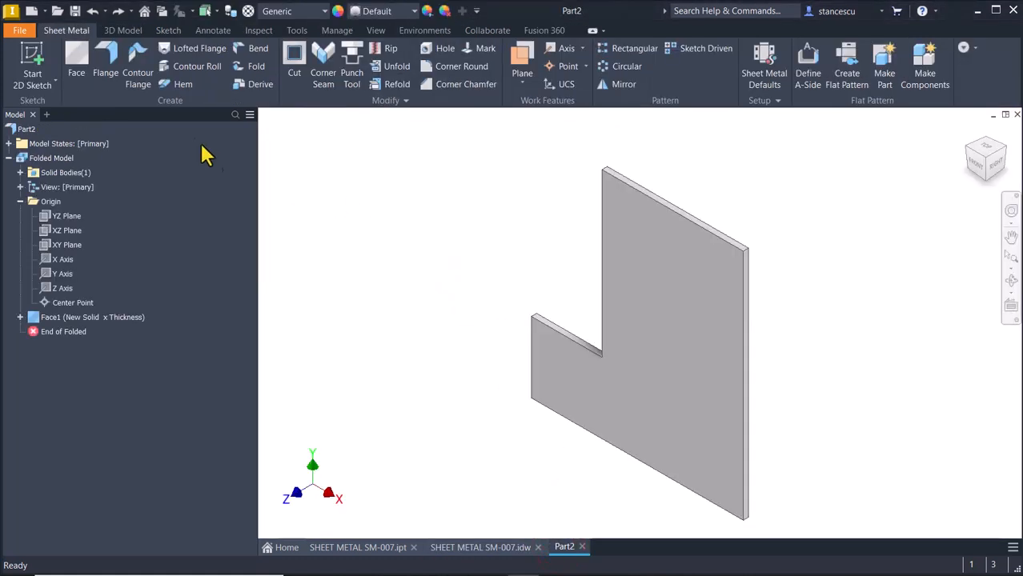
Start a 90° flange on the plate's tall outer vertical edge, with the bend starting from the adjacent face and a height of 60 mm.
click(109, 56)
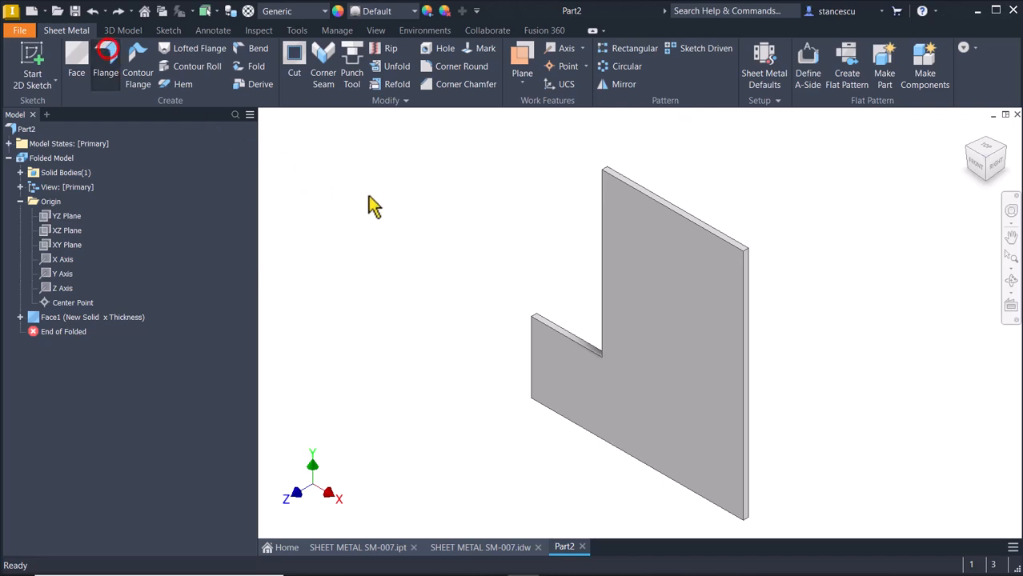
click(751, 324)
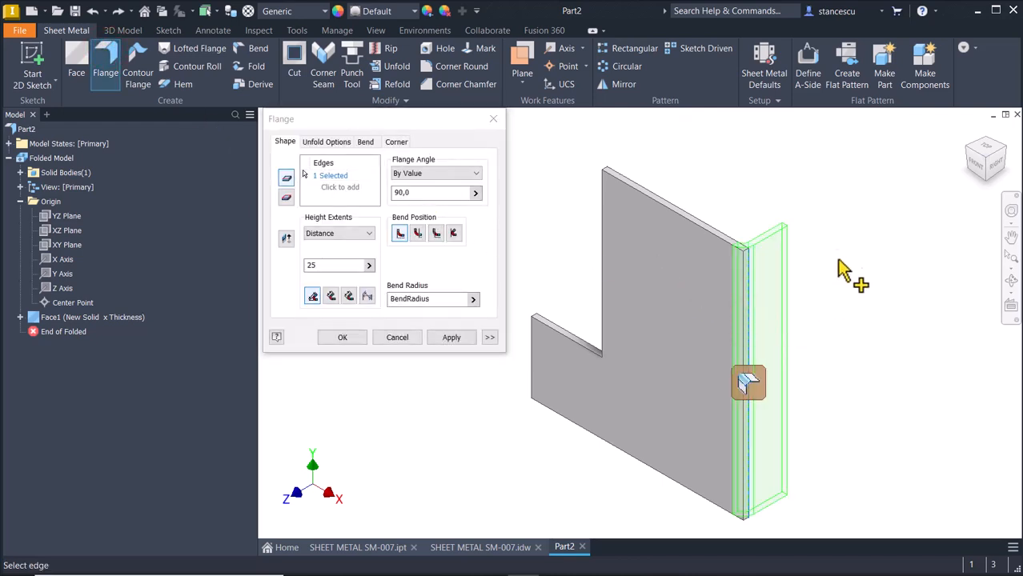
click(420, 234)
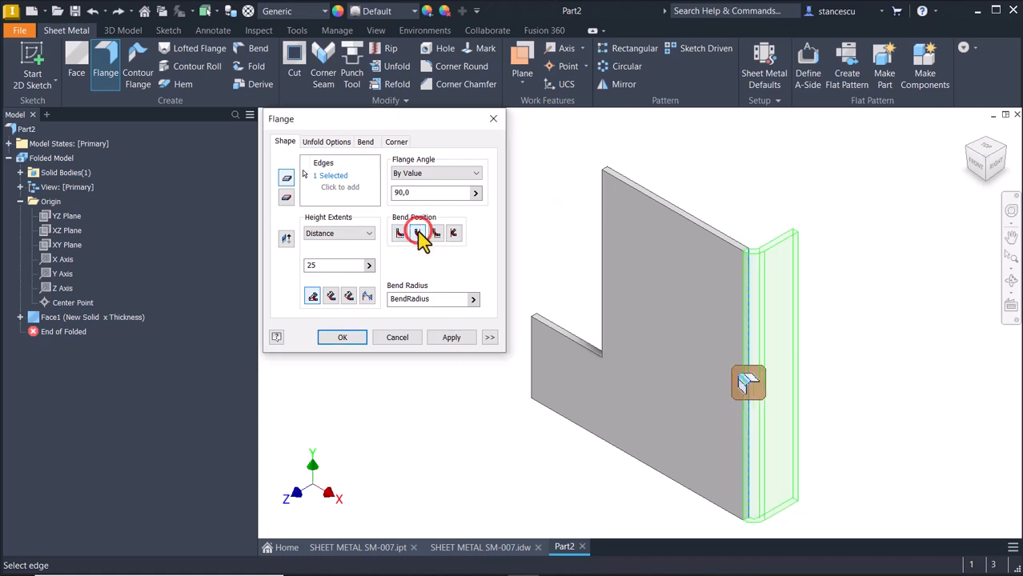
double_click(334, 267)
text(60)
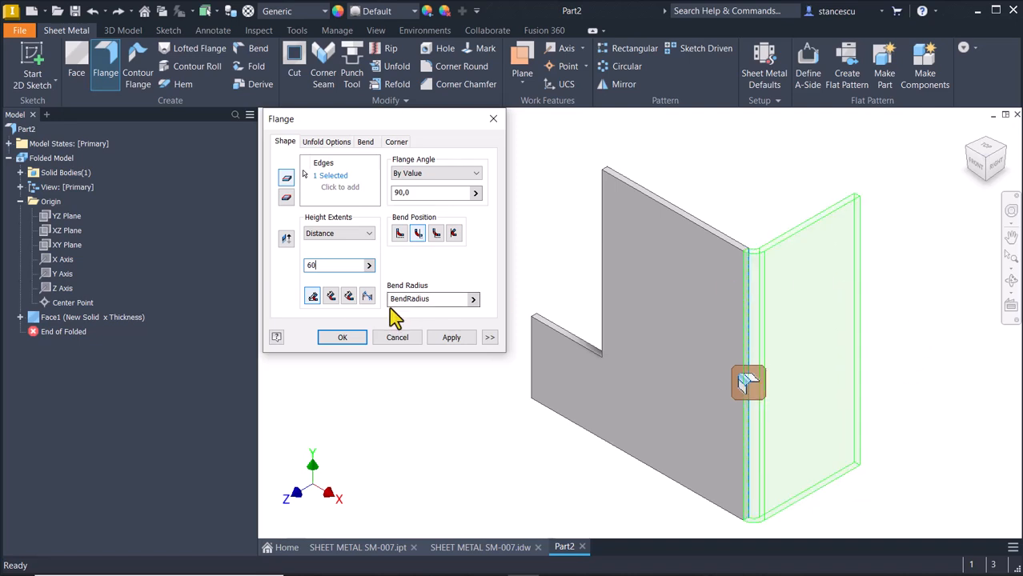
Set the flange's width extents to Width with a zero offset from the plate's bottom edge, flipped to run upward.
click(490, 338)
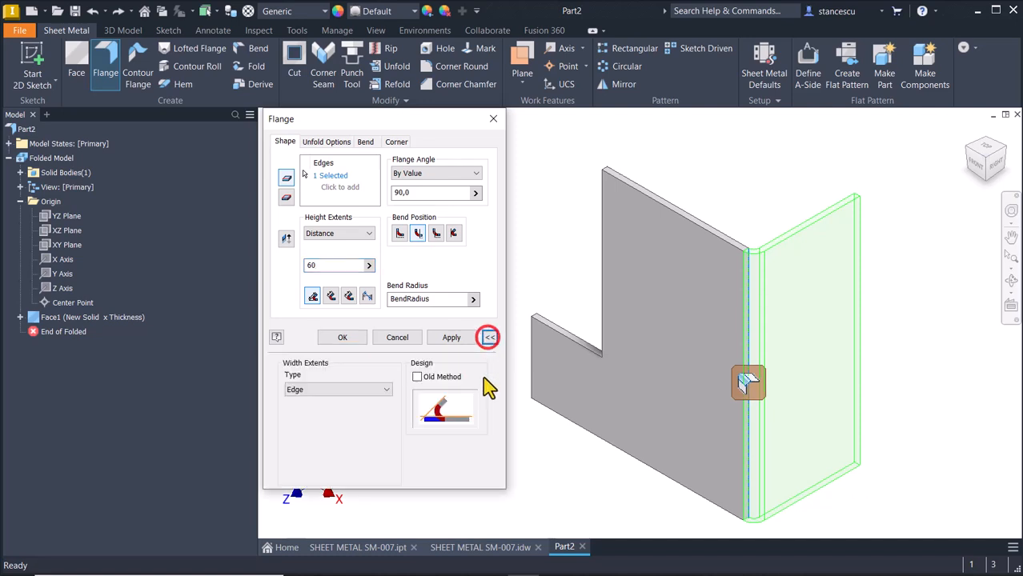
click(340, 390)
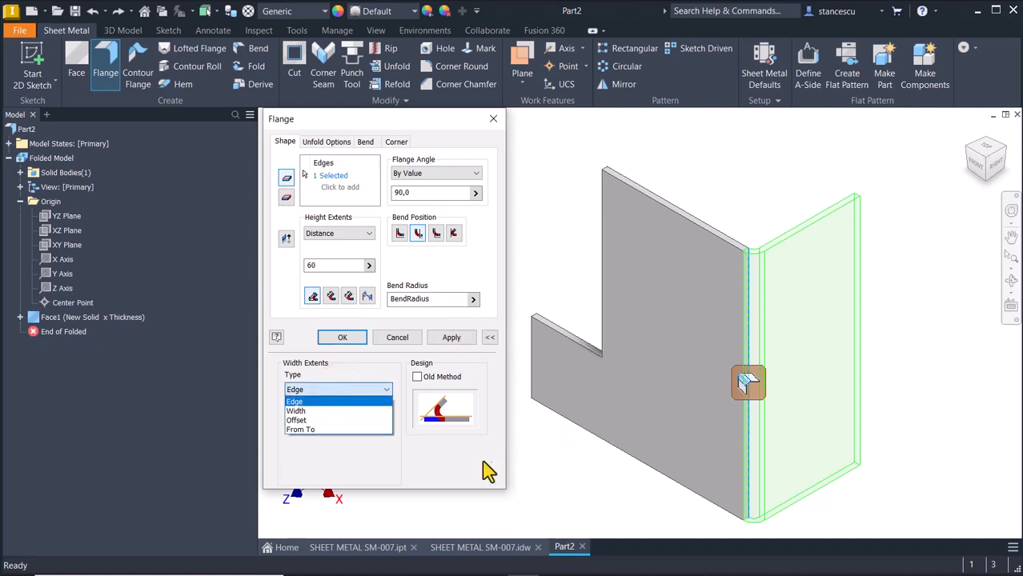
click(331, 411)
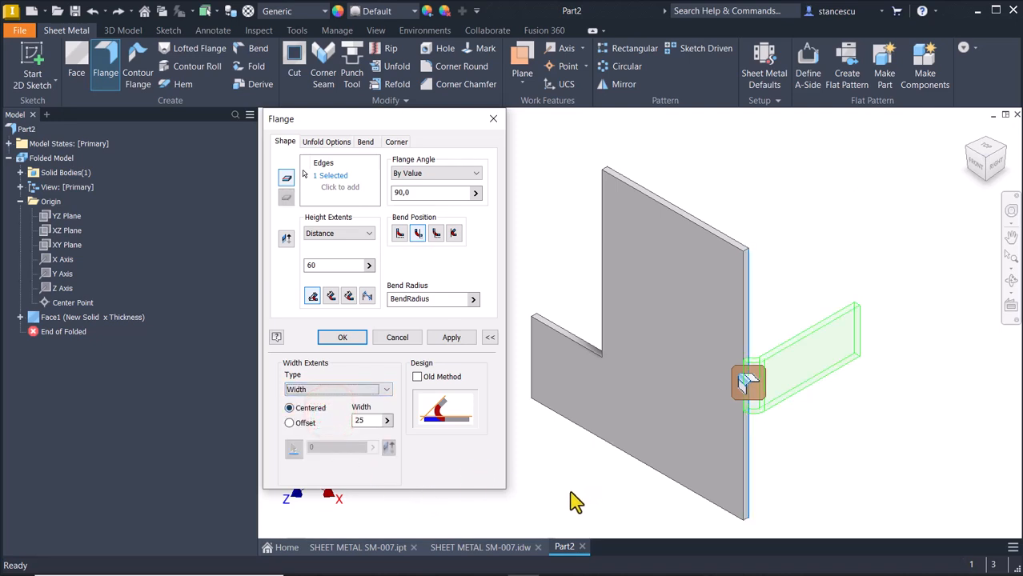
click(290, 423)
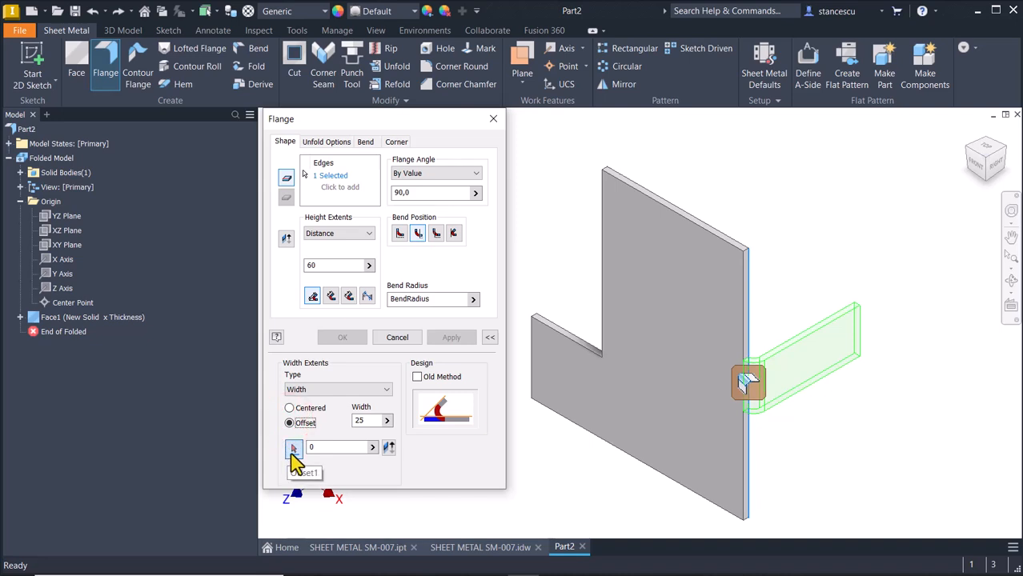
click(291, 448)
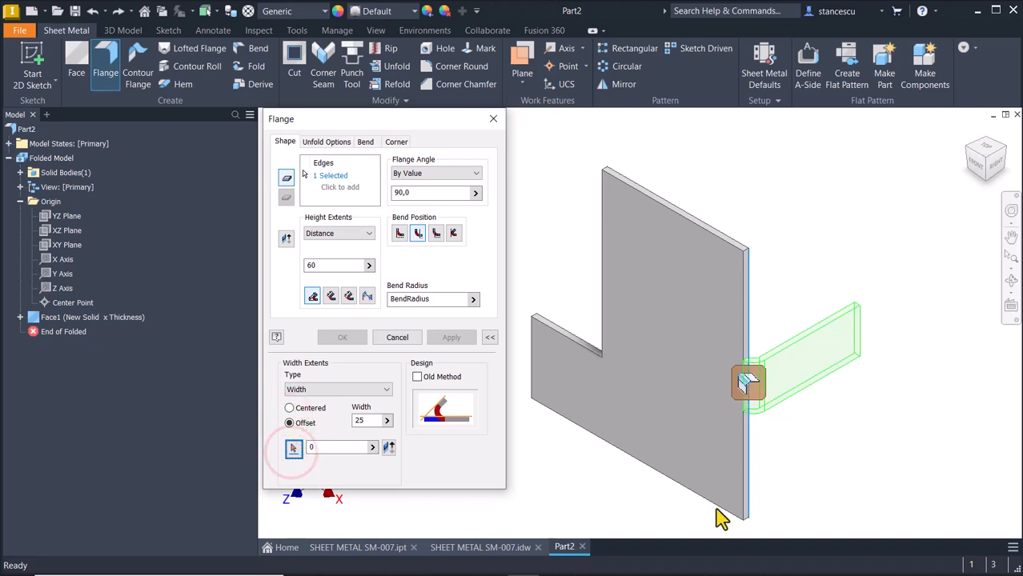
click(293, 448)
click(731, 513)
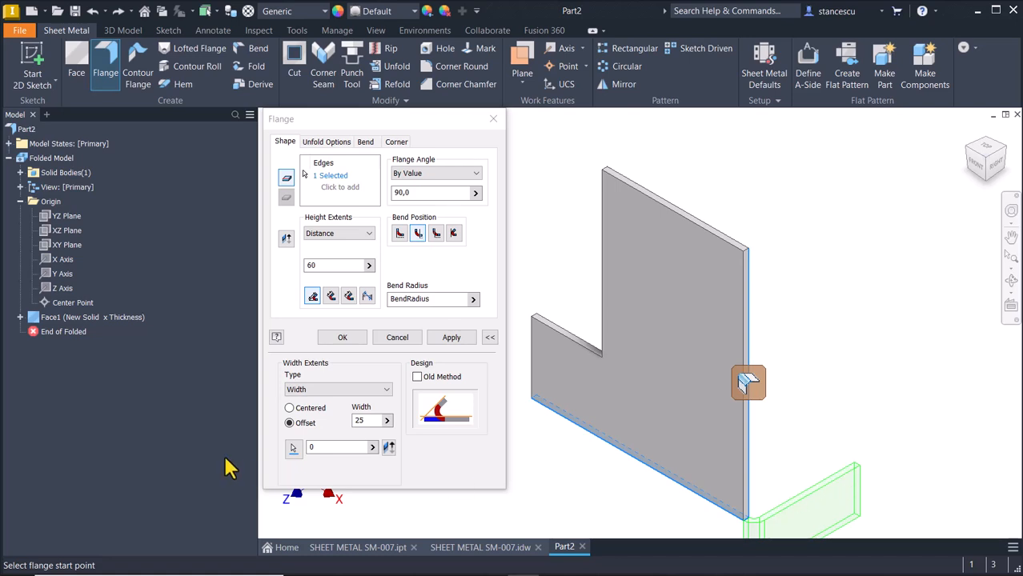
click(389, 449)
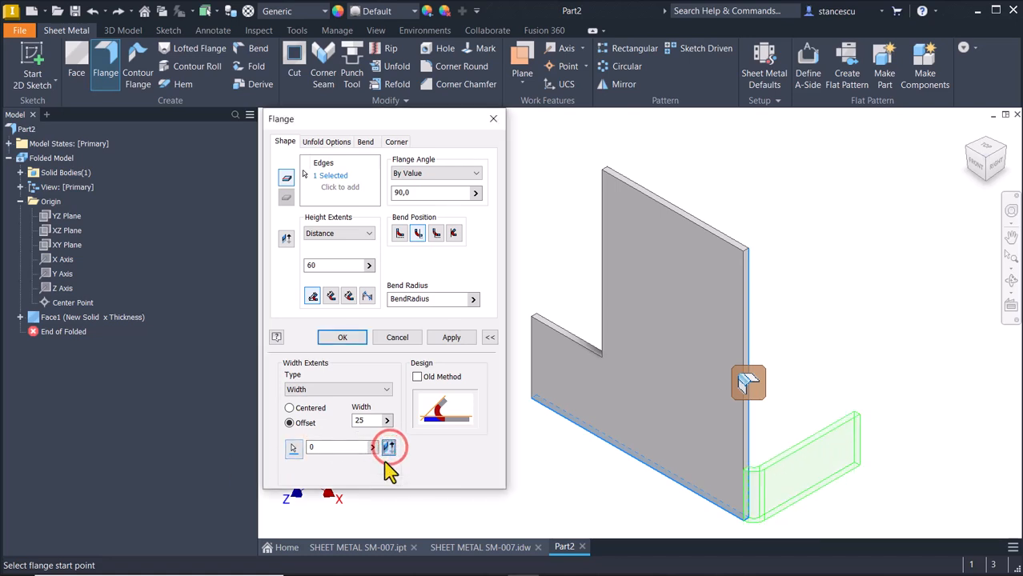
Set the flange's width to 102 mm and create the flange.
click(363, 420)
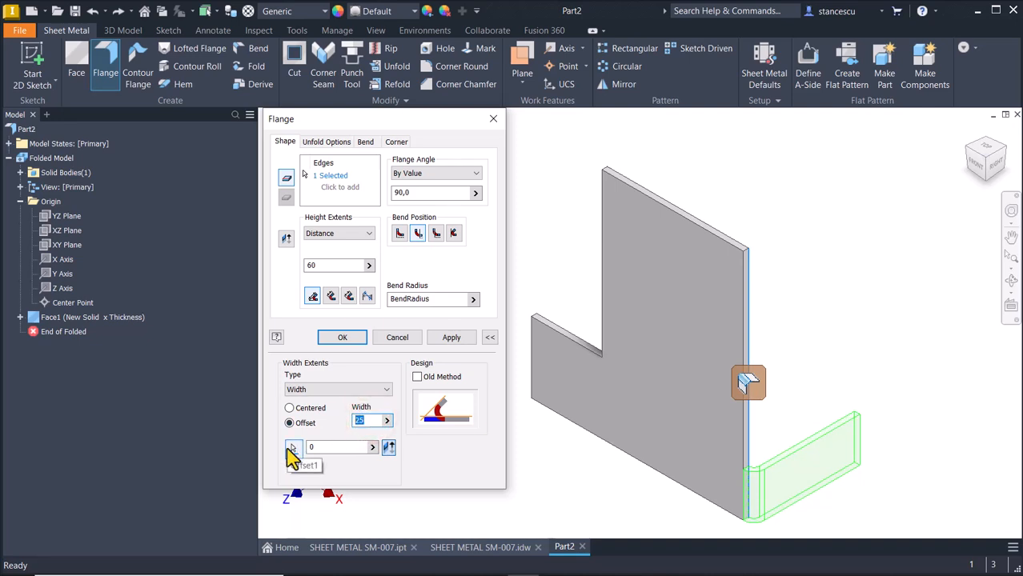
text(102)
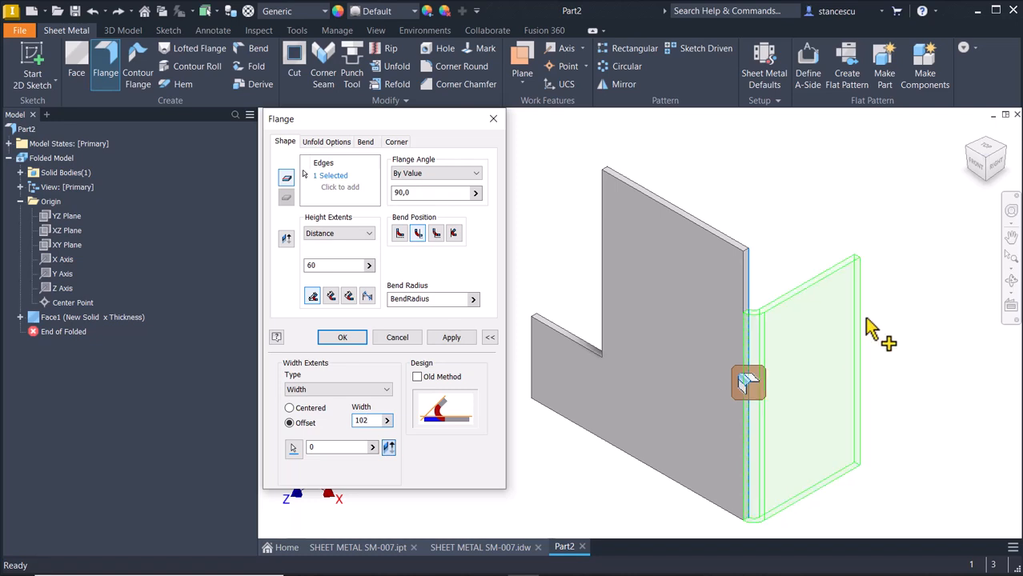
click(342, 338)
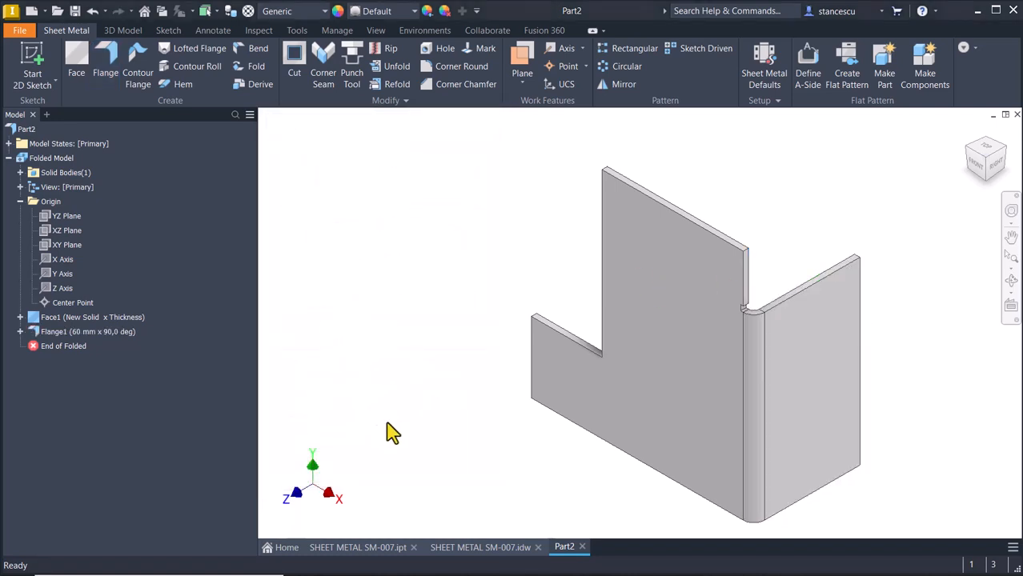
Look over the upper sloped flange in the SHEET METAL SM-007.ipt model and open the SHEET METAL SM-007.idw drawing.
click(373, 547)
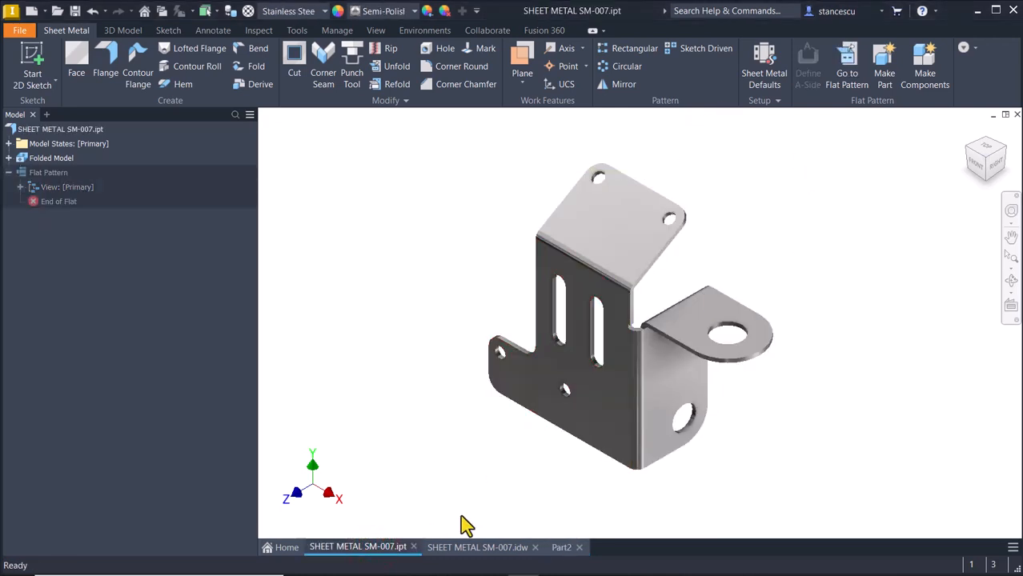
click(480, 551)
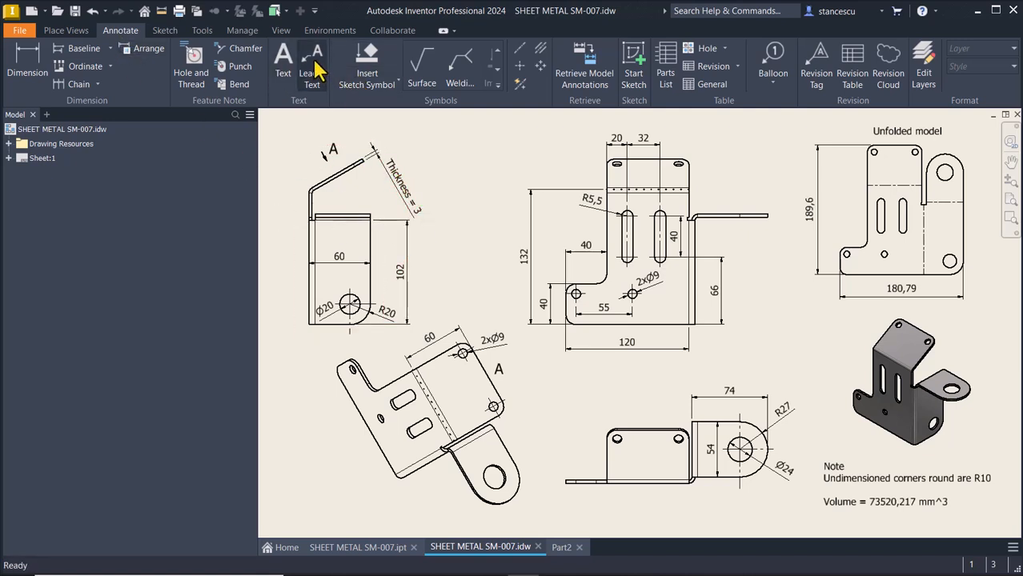
Try an angular dimension between the sloped flange and the horizontal flange in the side view, and delete it.
click(31, 60)
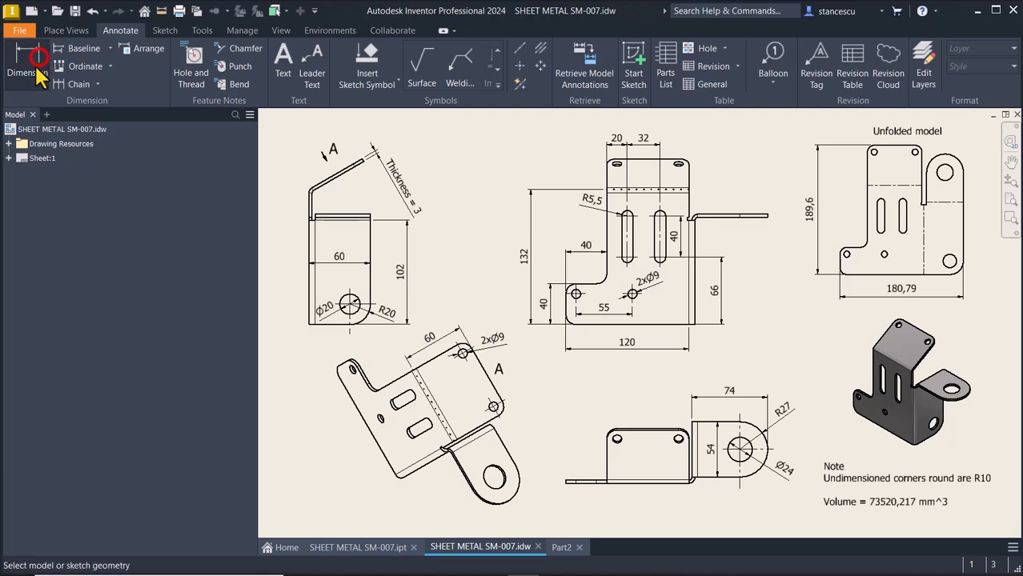
click(346, 176)
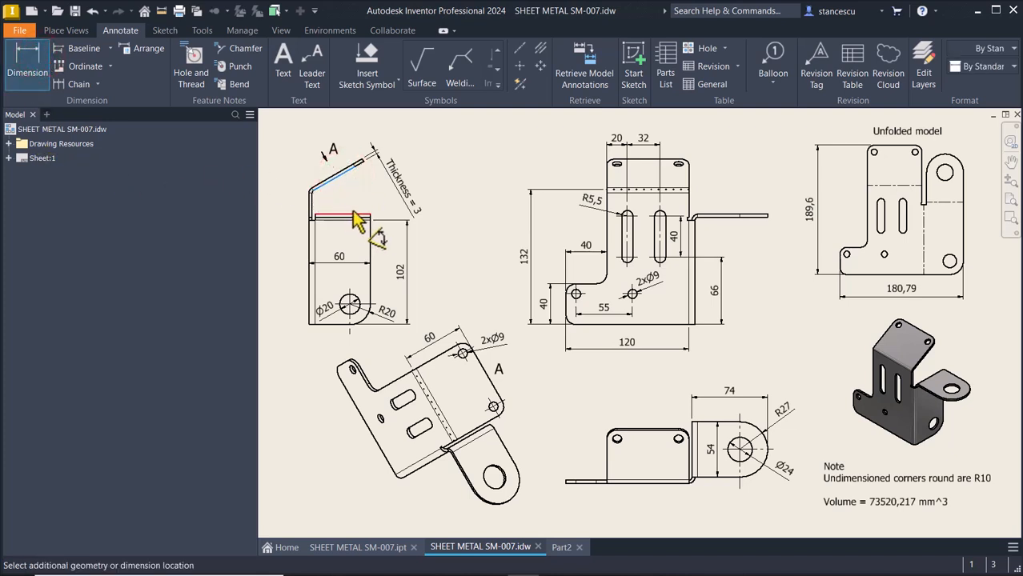
click(354, 216)
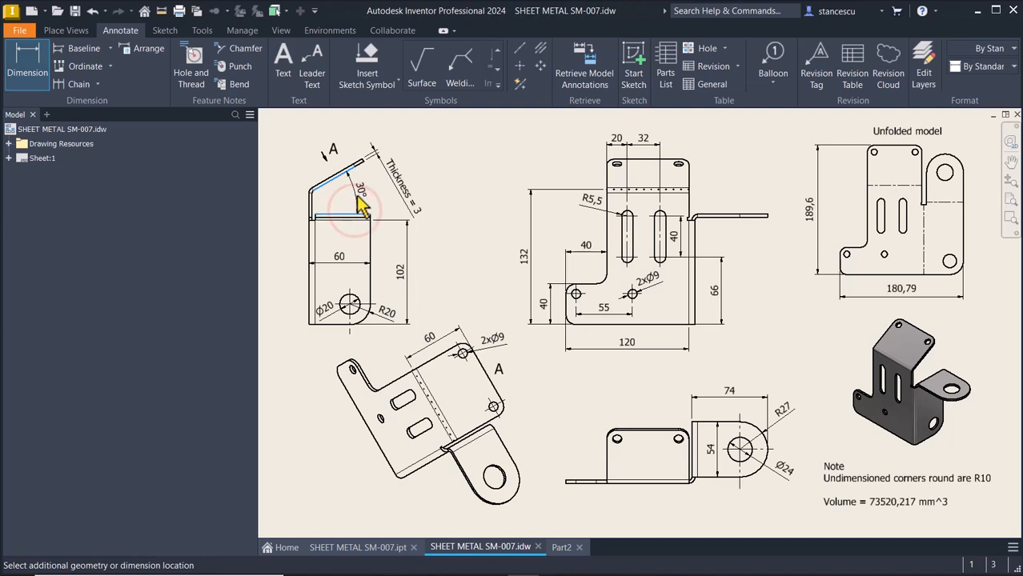
click(355, 191)
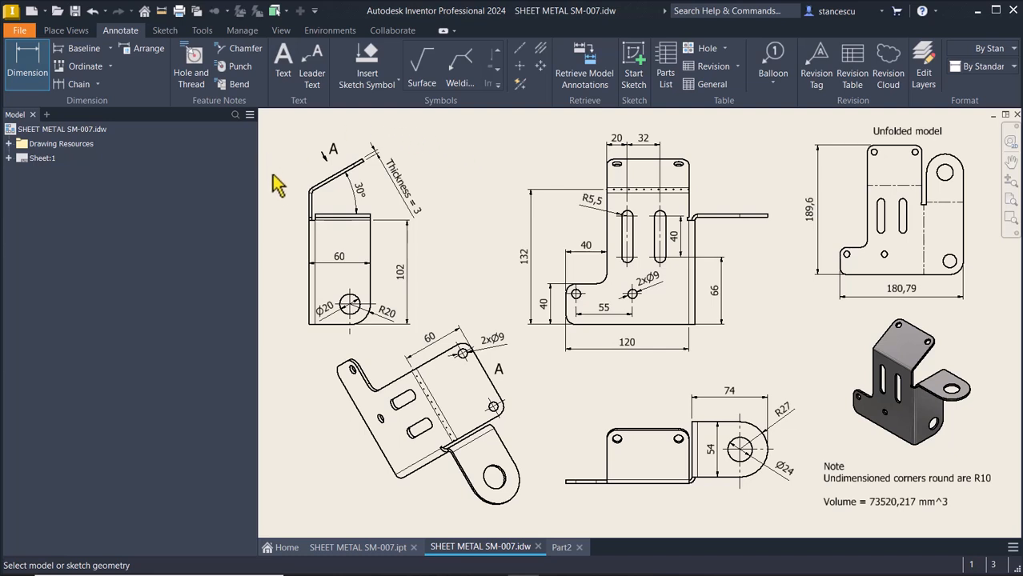
key(Escape)
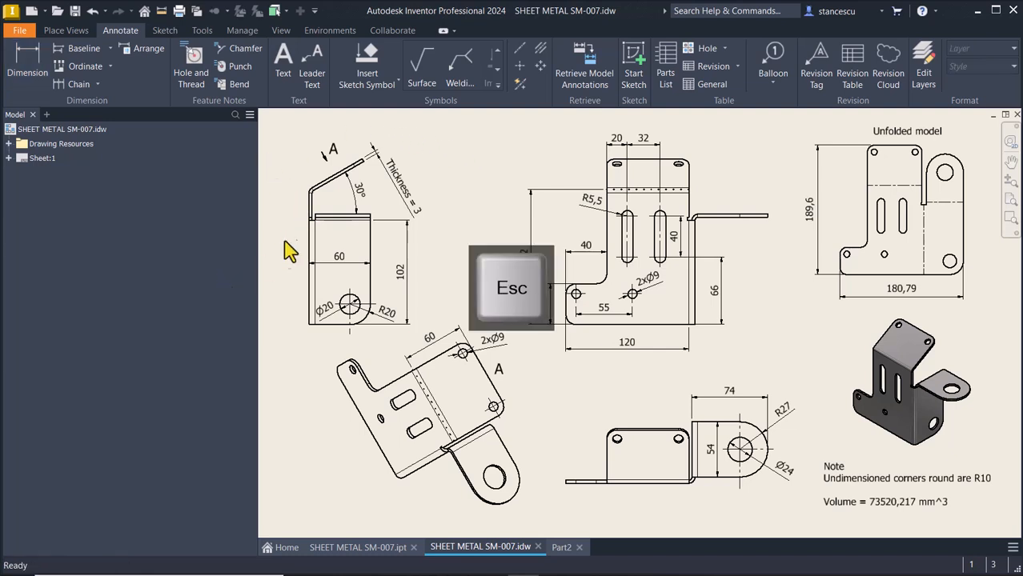
click(357, 192)
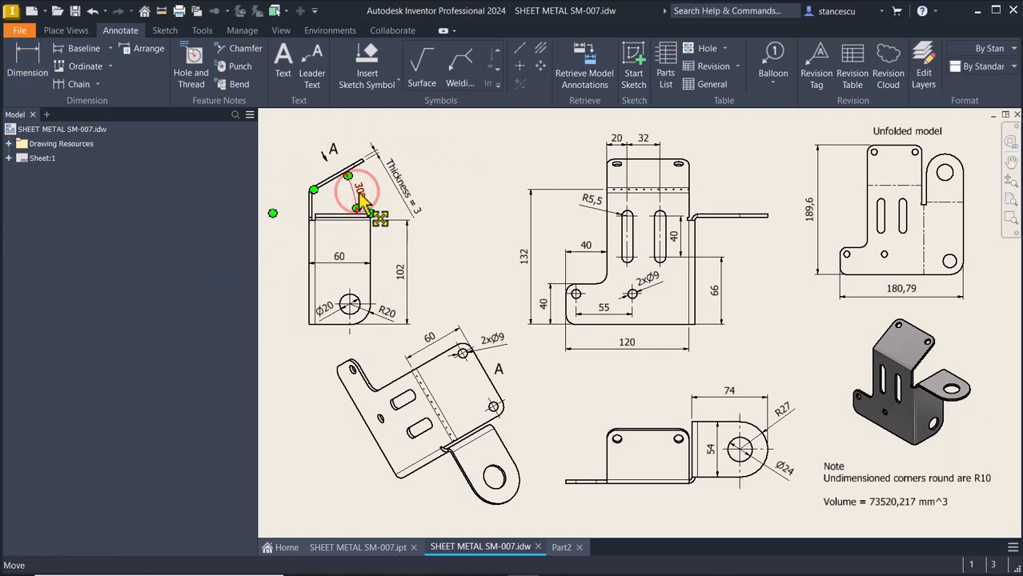
key(Delete)
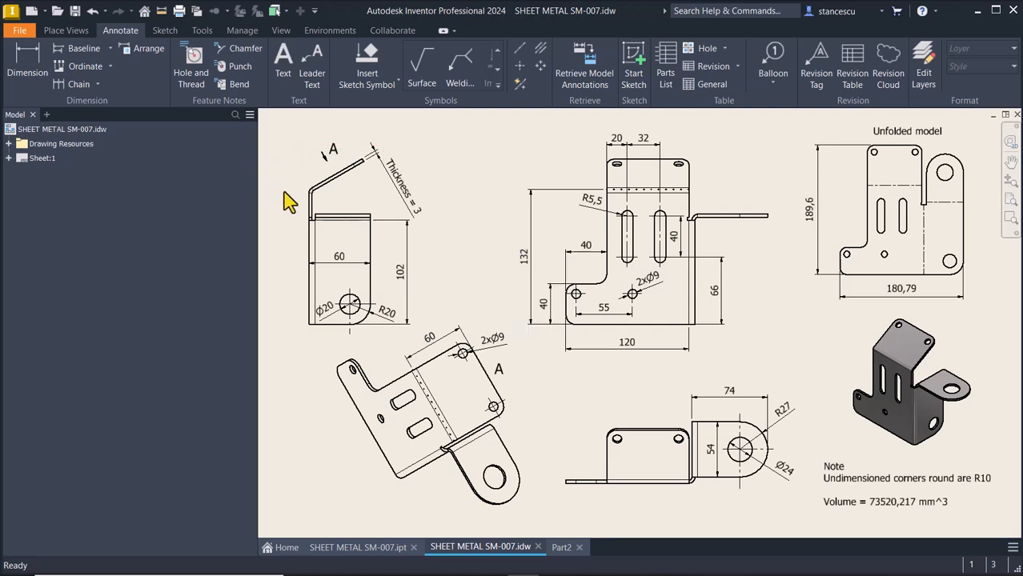
Dimension the angle between the side view's outer vertical edge and the sloped flange's outer edge, placing it above the view.
click(23, 61)
scroll(318, 210, up, 3)
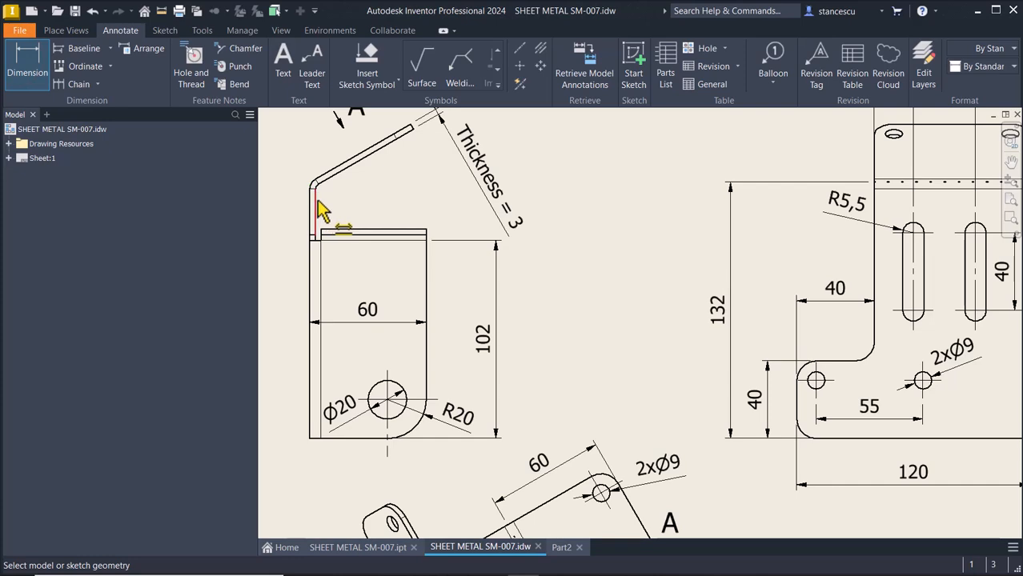
scroll(378, 216, up, 1)
scroll(375, 228, up, 3)
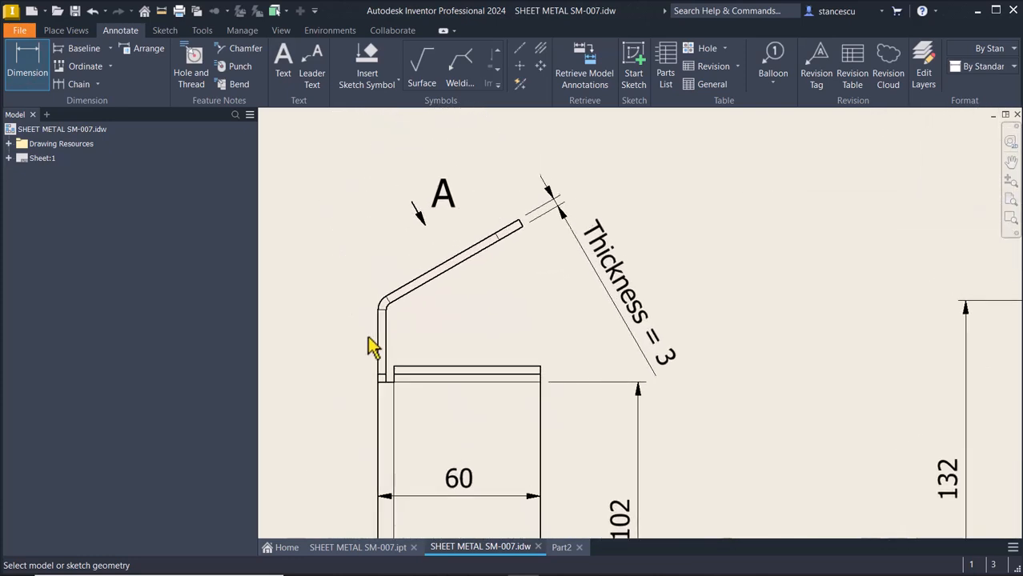
click(378, 335)
click(416, 280)
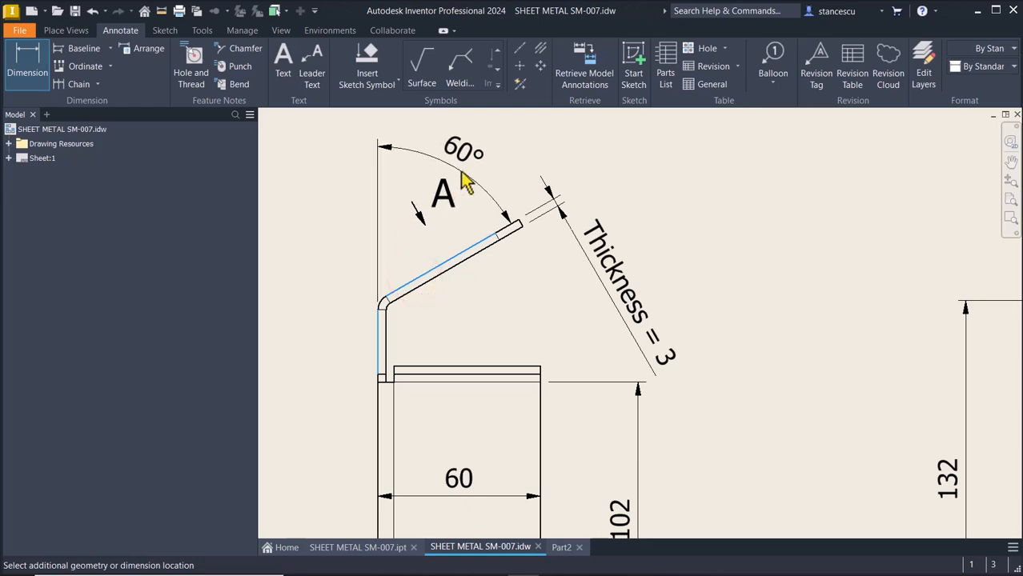
click(461, 172)
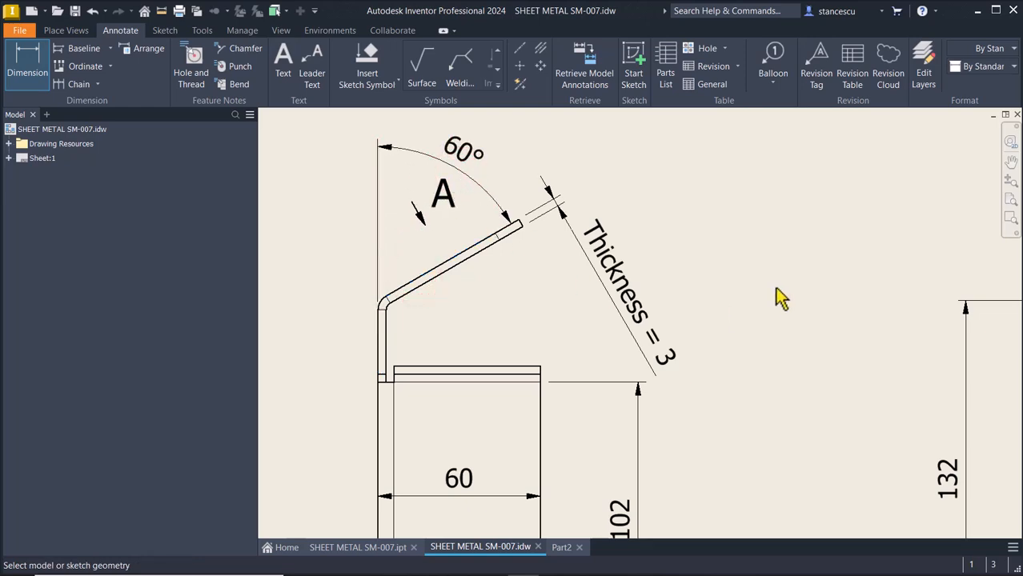
key(Home)
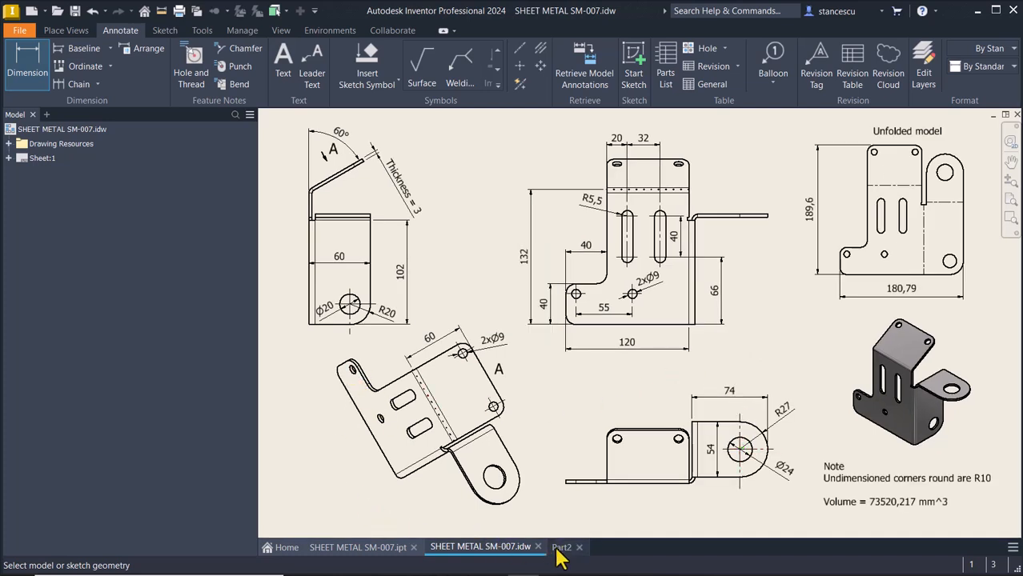
key(Escape)
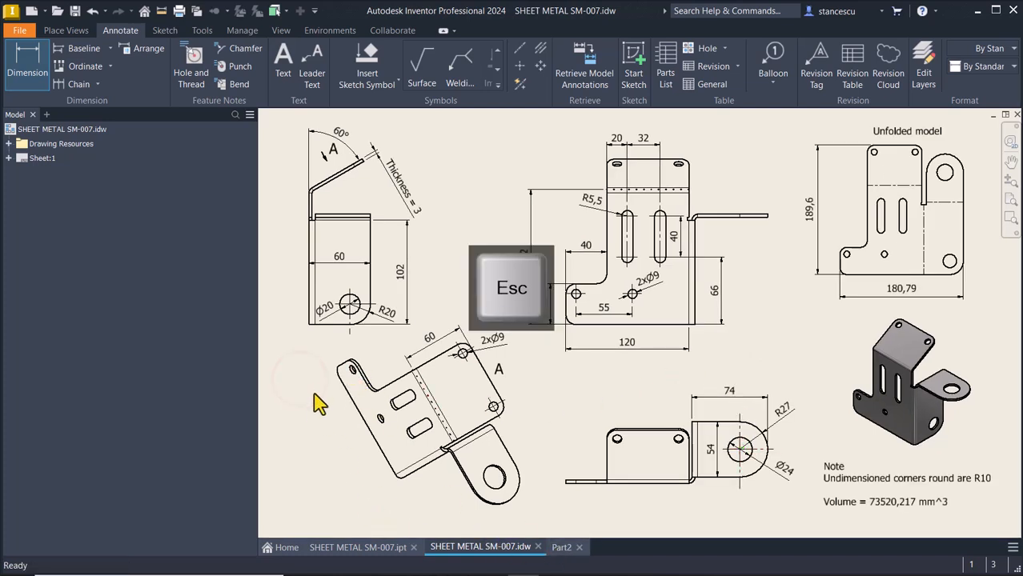
In Part2, create a flange on the plate's top edge with a 60° angle, 60 mm height and bend position inside the reference plane.
click(564, 547)
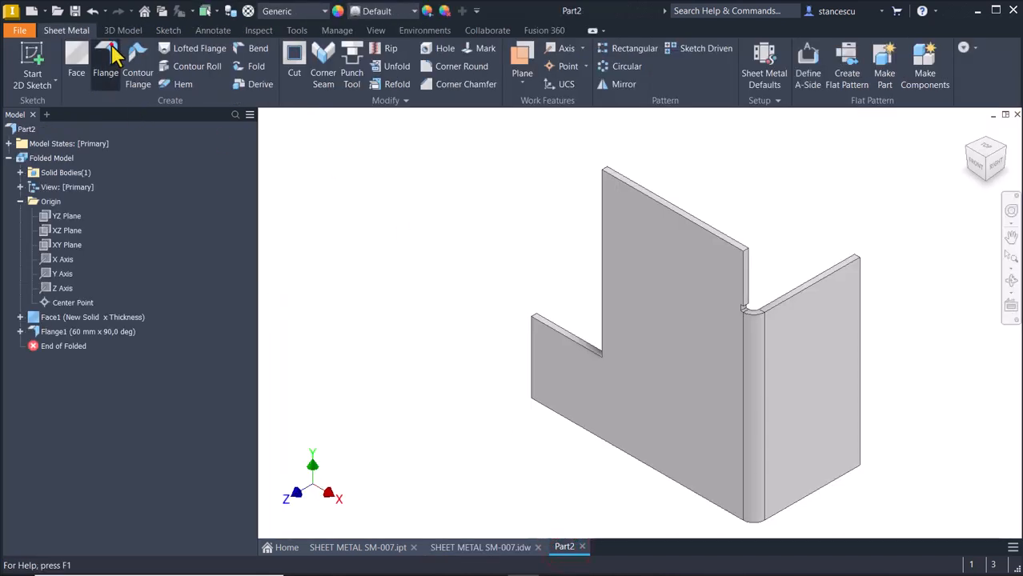
click(673, 201)
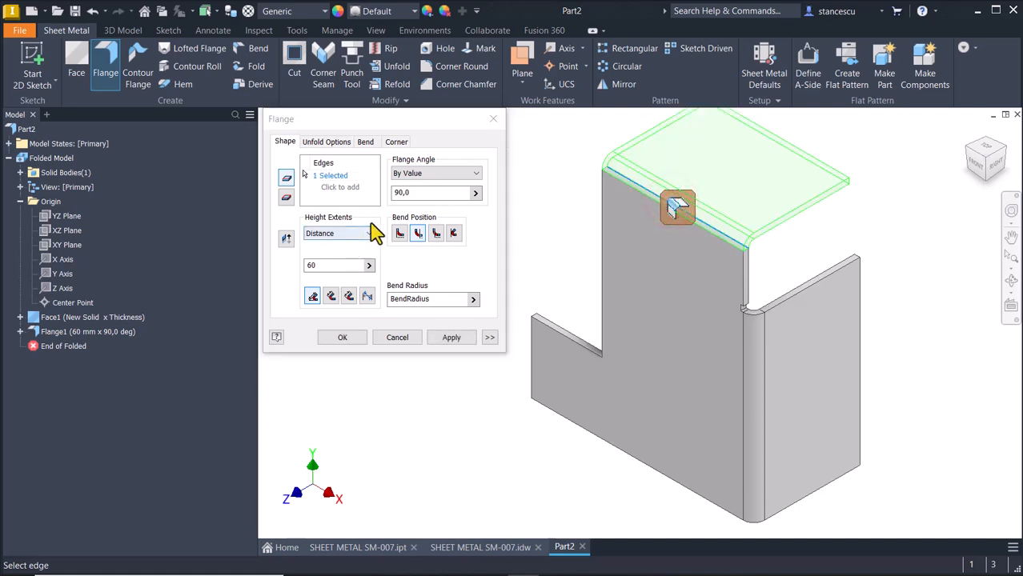
double_click(419, 193)
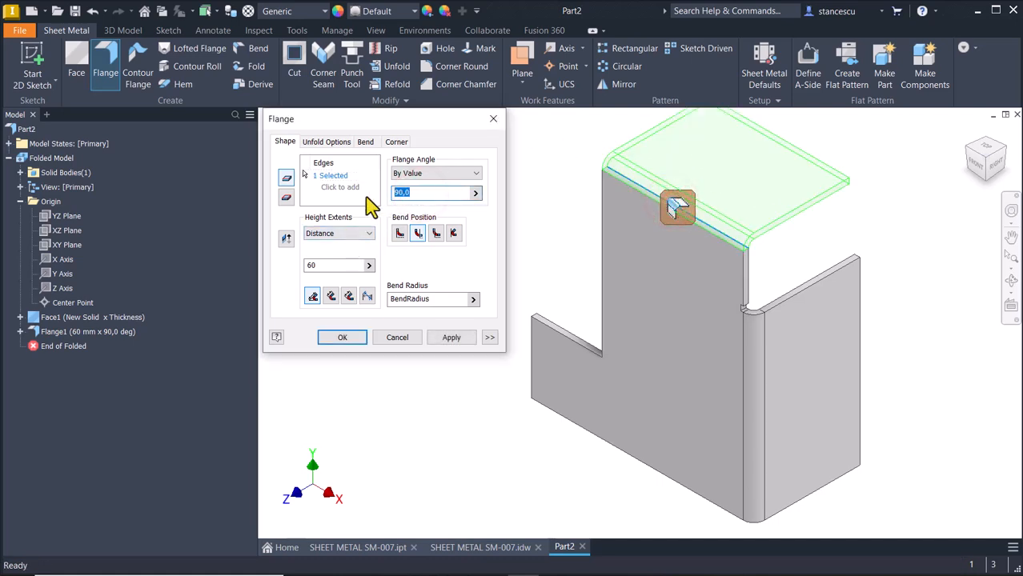
text(60)
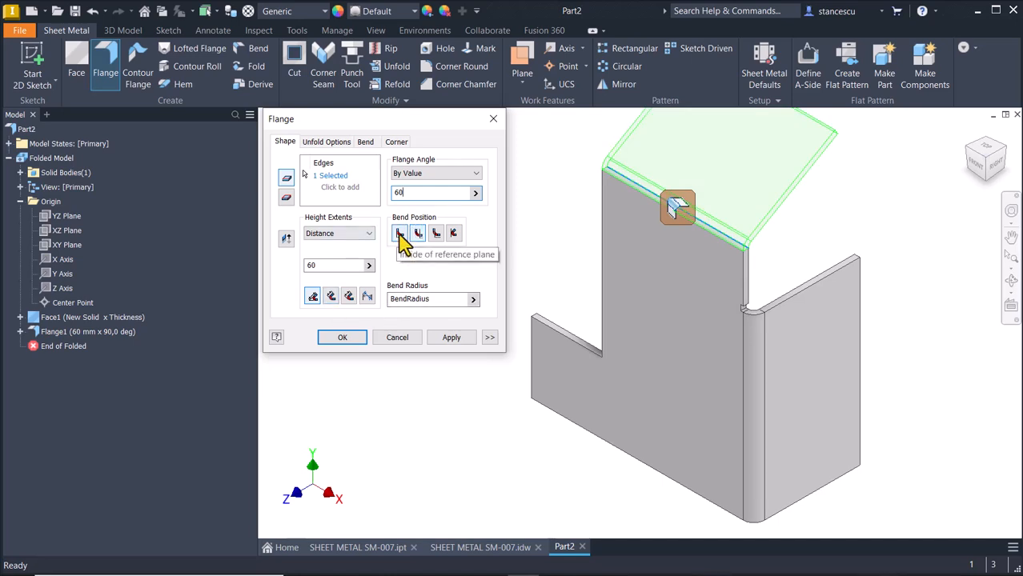
click(400, 235)
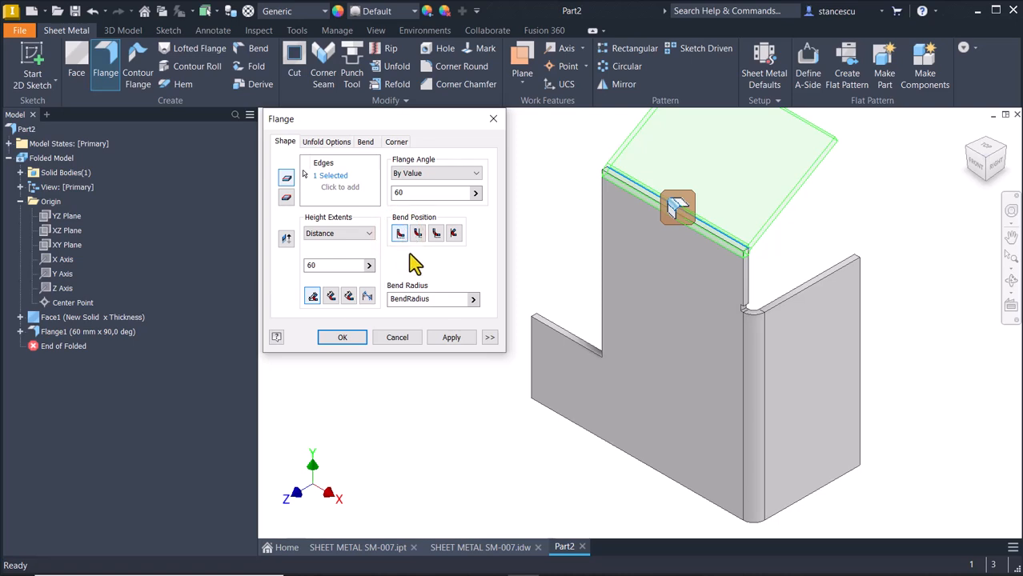
click(336, 266)
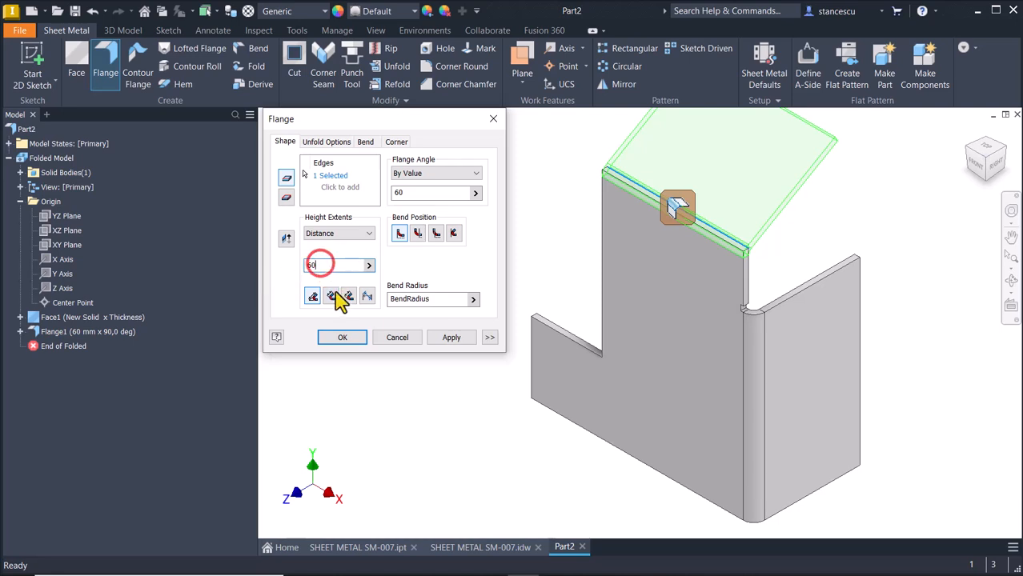
click(349, 337)
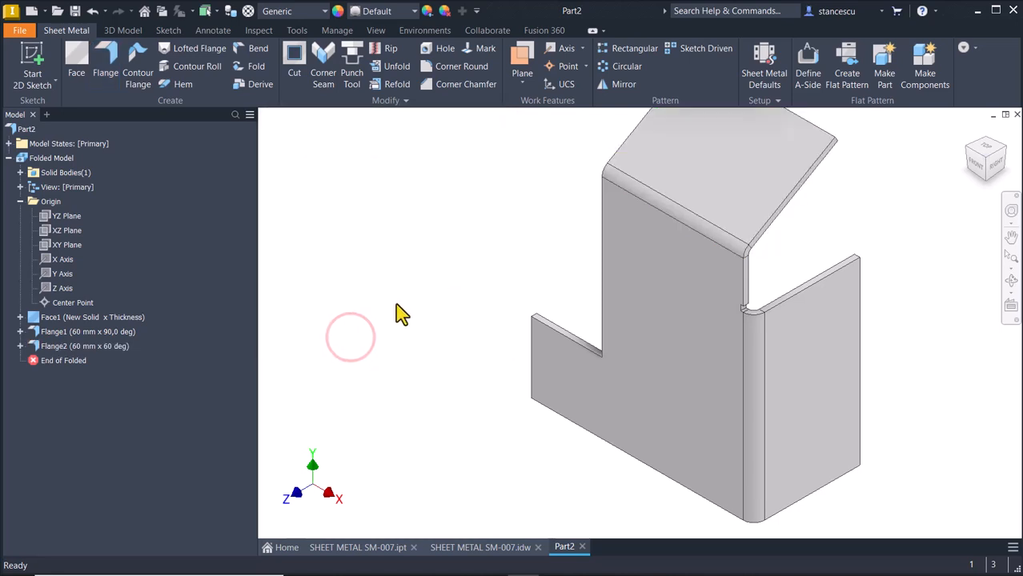
key(Home)
Check the corner note in the drawing, and apply 6 mm corner rounds to the sloped flange's two free corners and the plate tab's three corners.
click(496, 548)
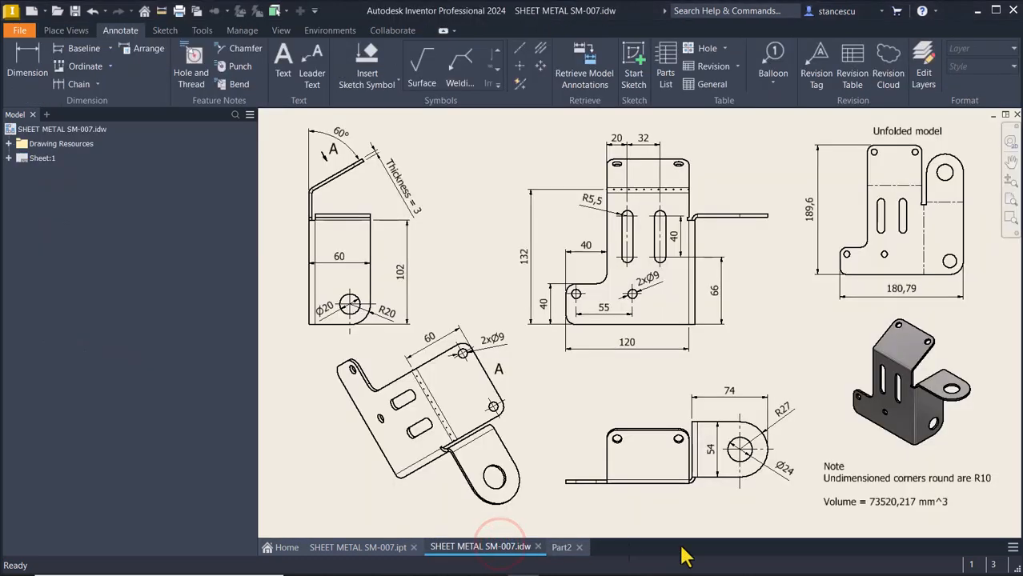
click(960, 481)
key(Escape)
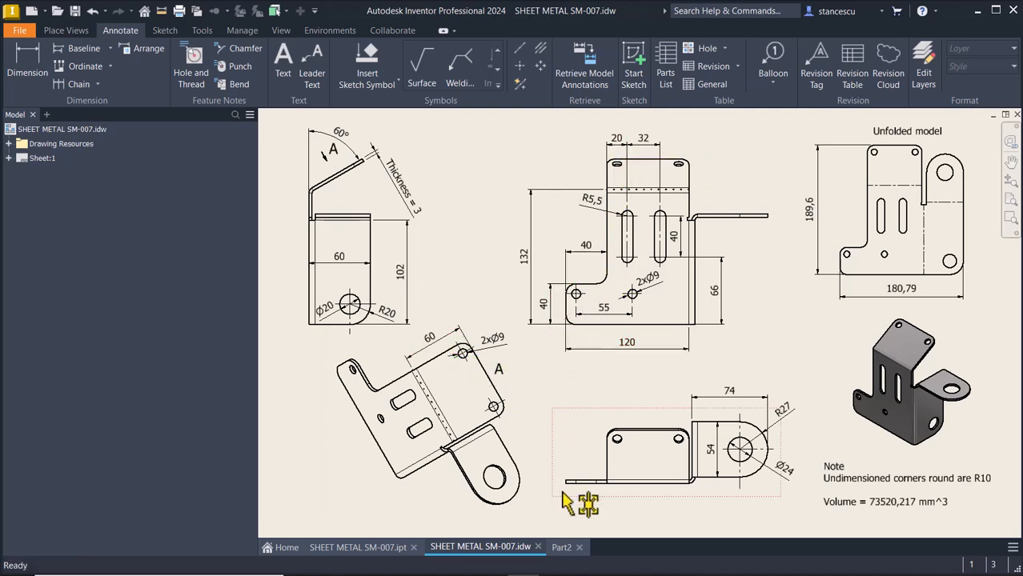
click(561, 549)
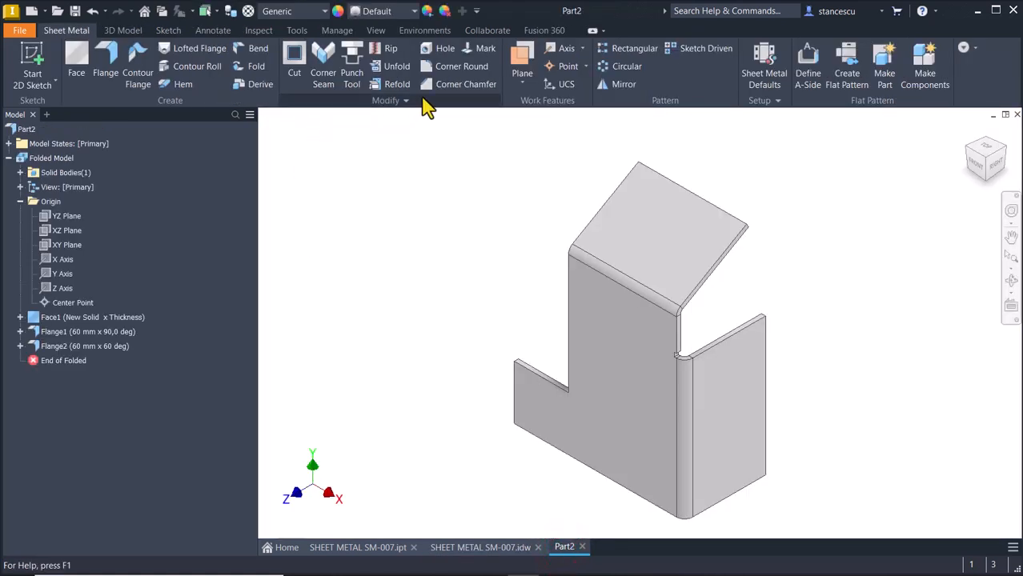
click(469, 70)
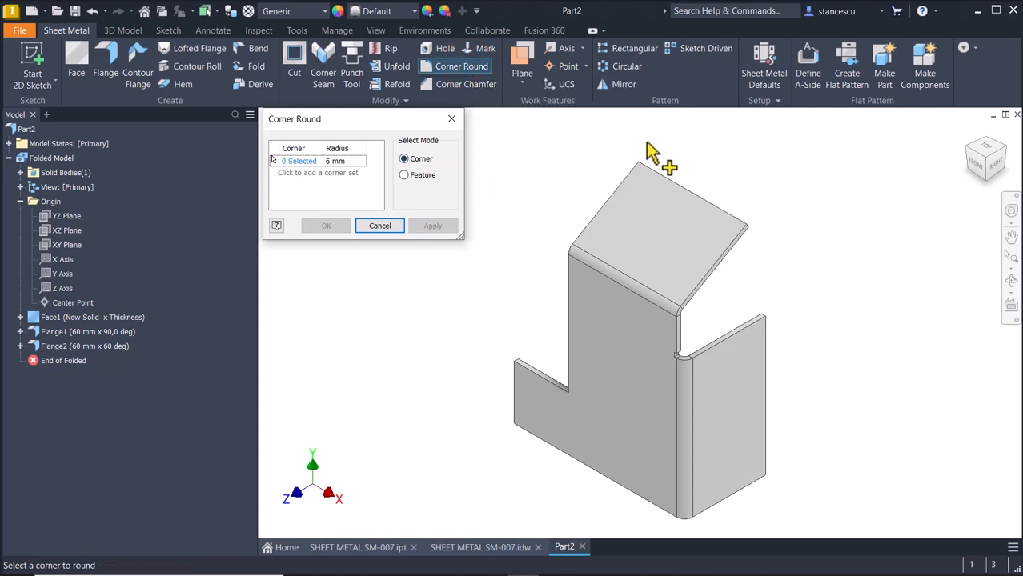
click(749, 225)
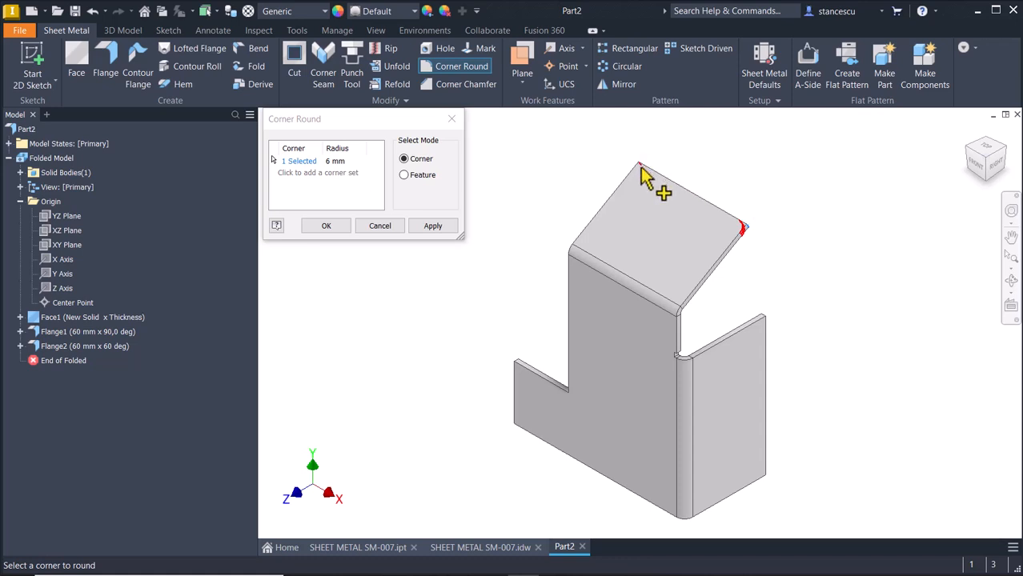
click(571, 393)
click(516, 363)
click(517, 423)
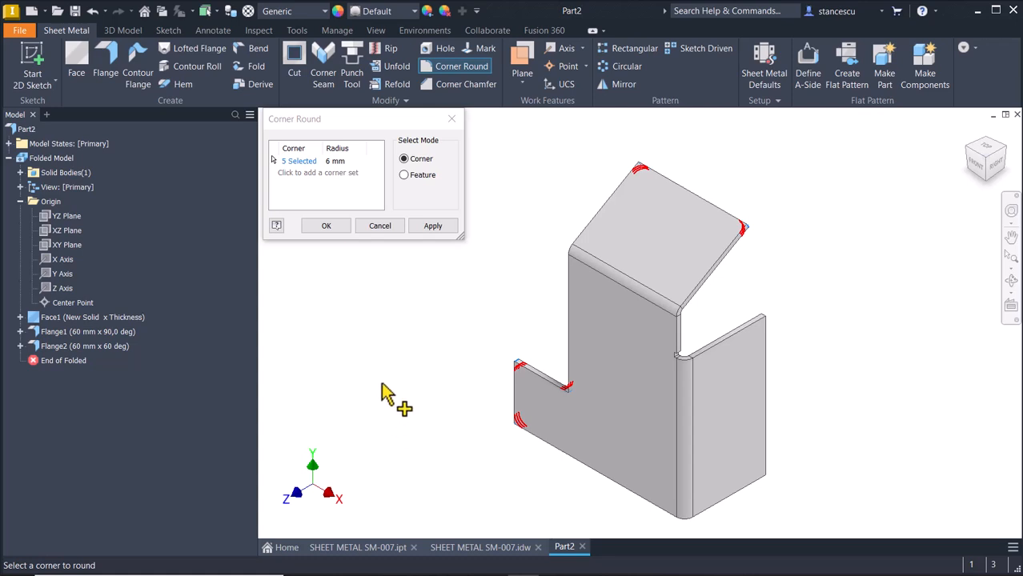
click(326, 225)
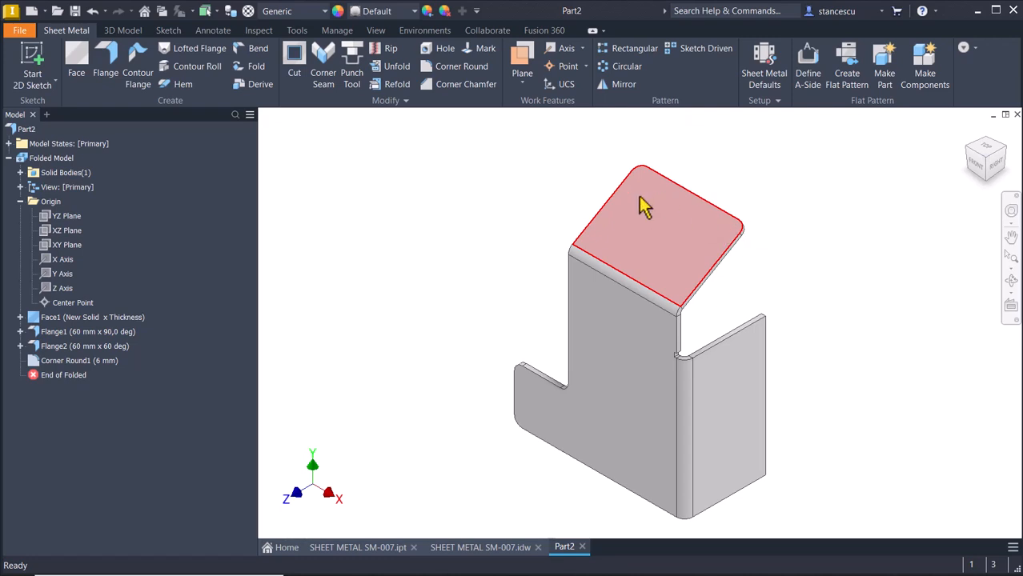
Check the sloped flange's hole dimensions in the drawing, and create a sketch on that flange's outer face with its outline and corner centres projected.
click(474, 549)
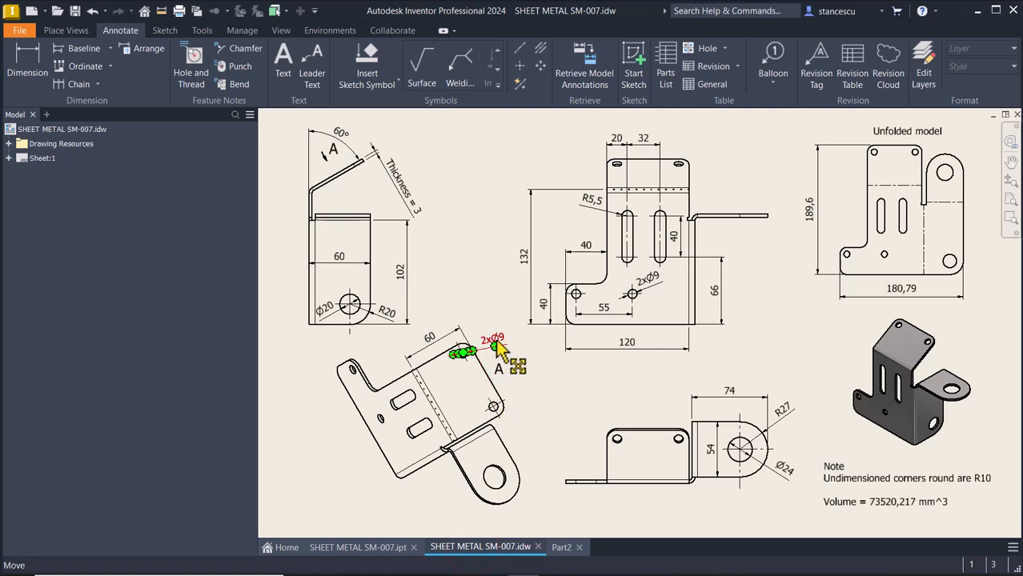
click(563, 547)
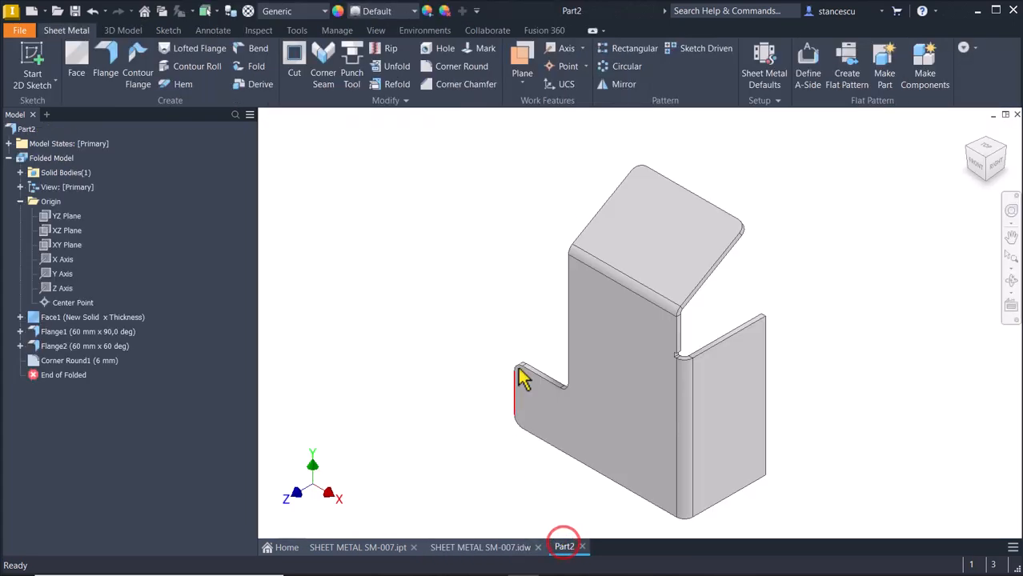
click(655, 213)
click(744, 207)
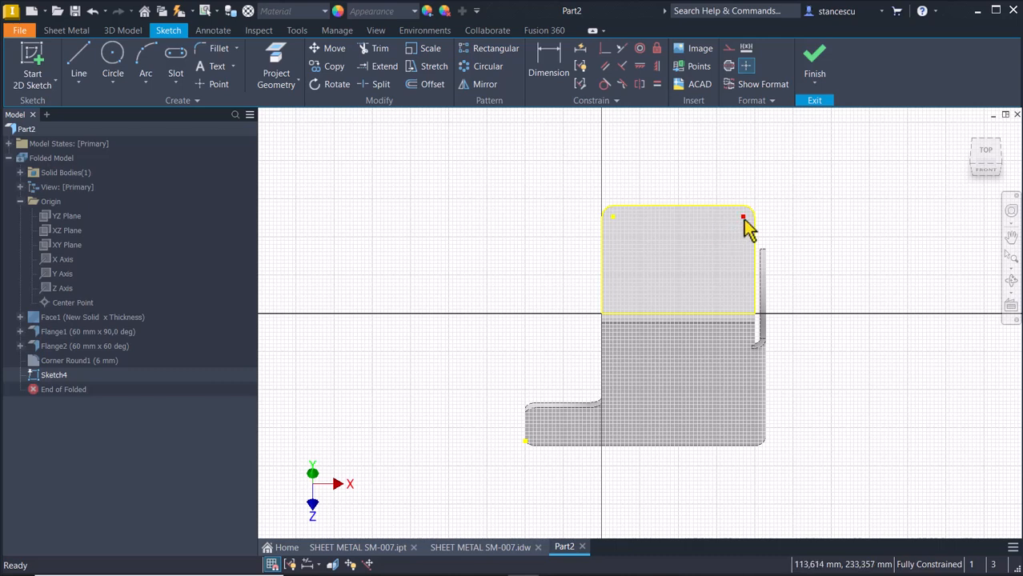
click(822, 70)
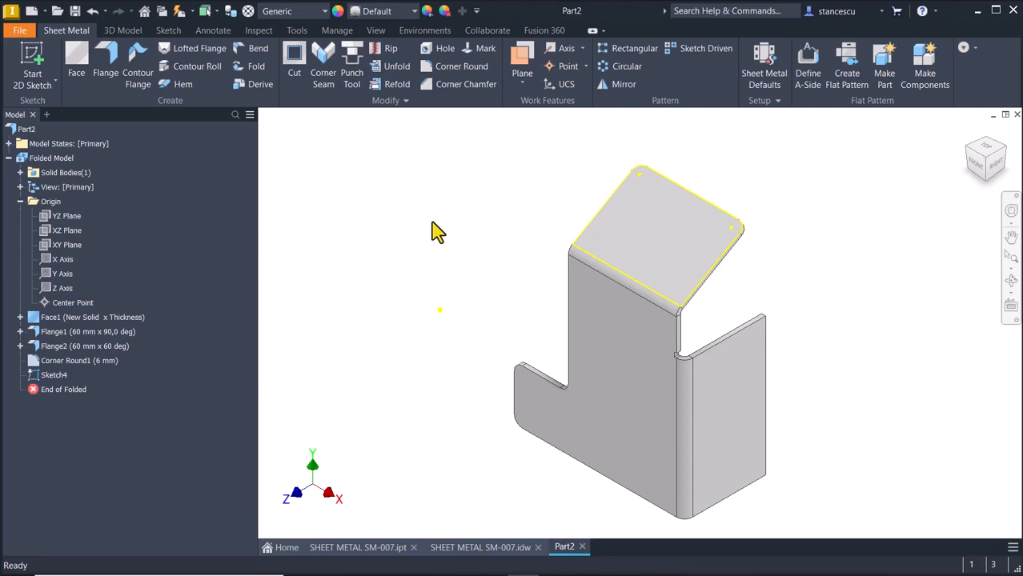
Check in the application's sketch options that autoprojecting edges for sketch creation and edit is enabled.
key(alt)
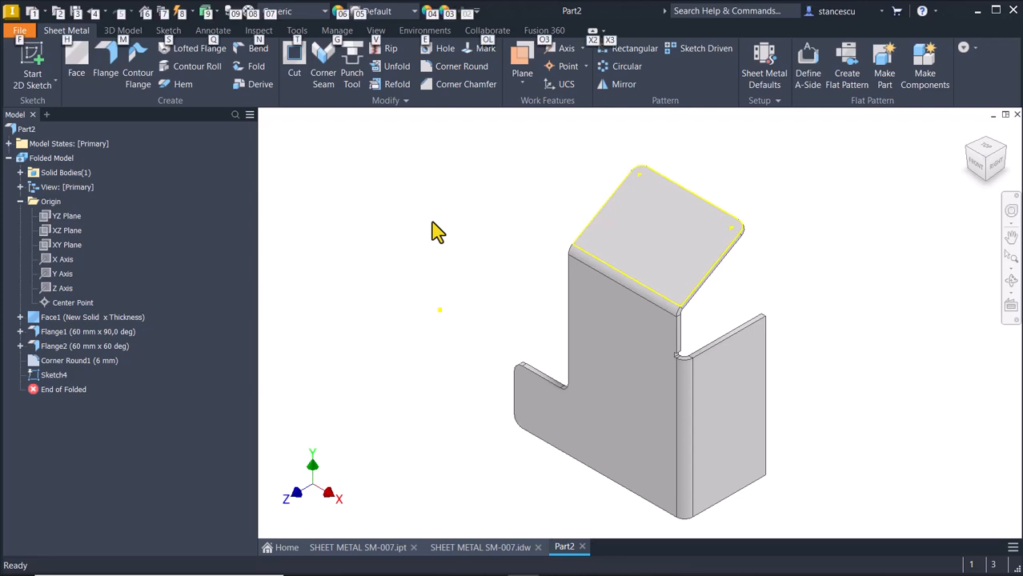
key(Escape)
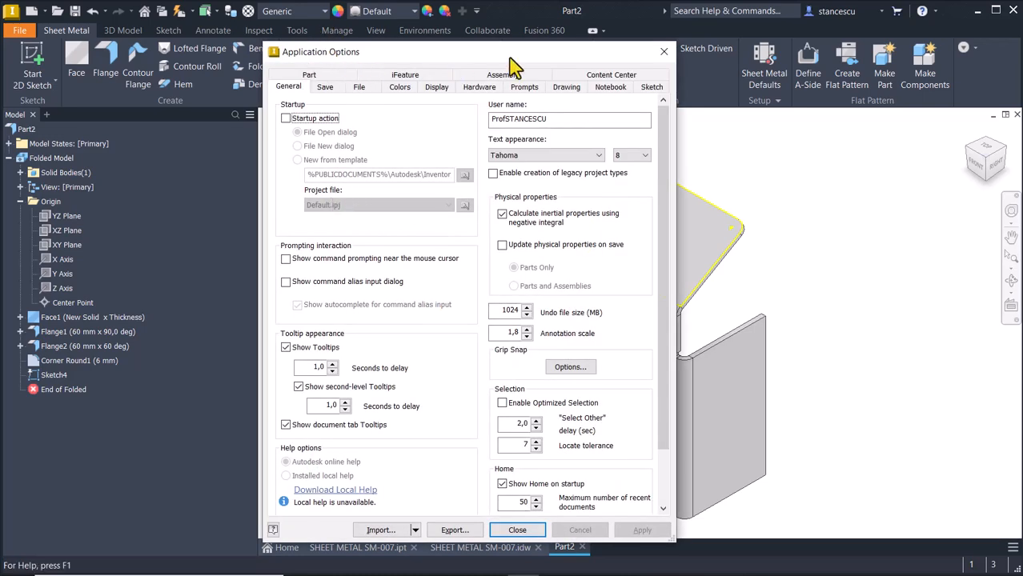
click(664, 52)
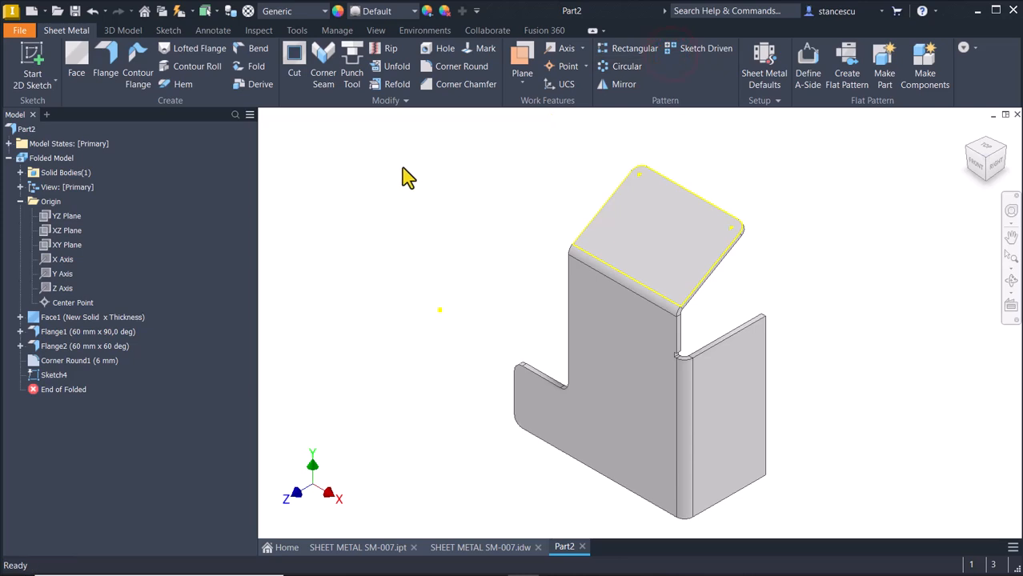
click(21, 32)
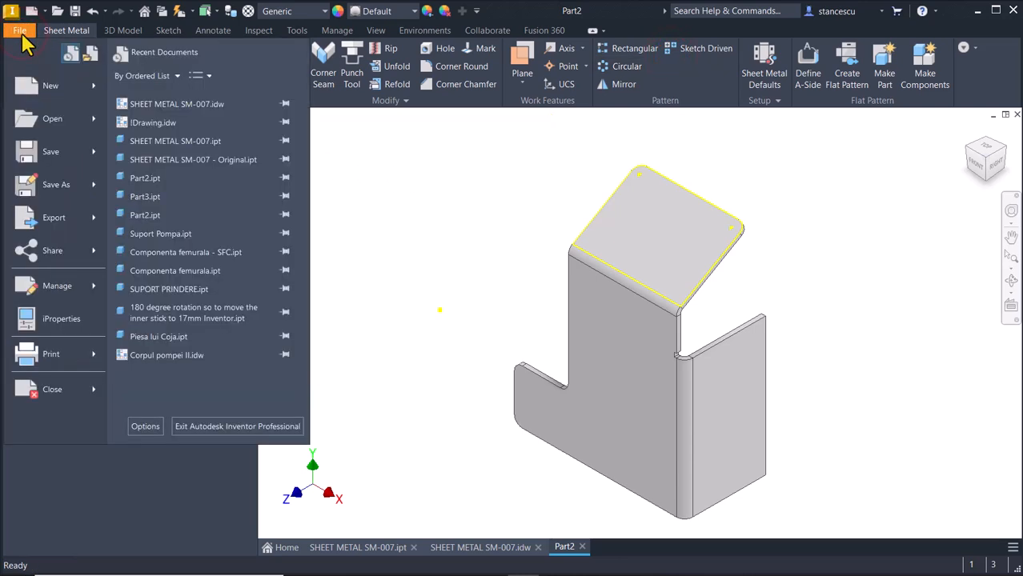
click(151, 426)
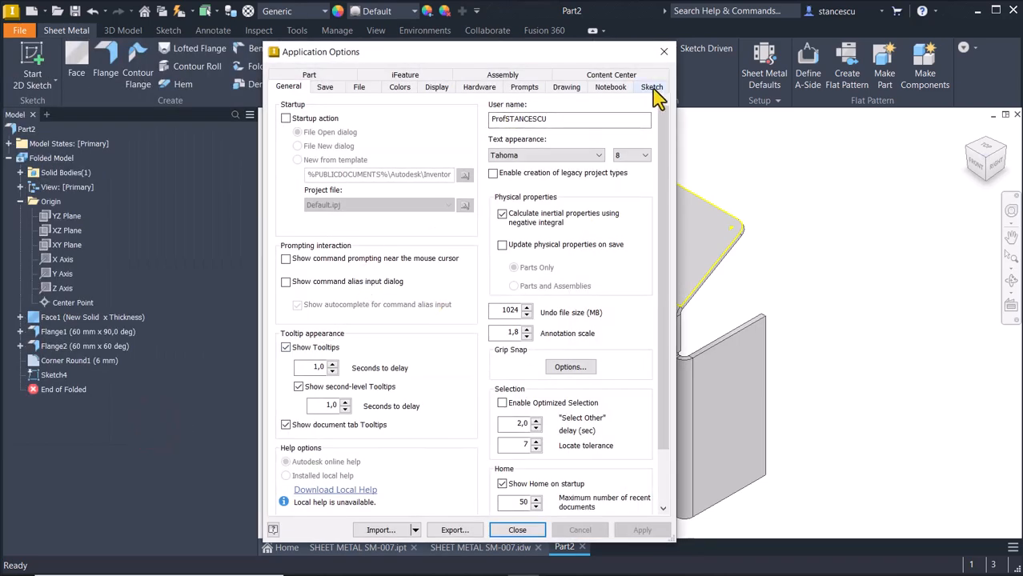
click(651, 87)
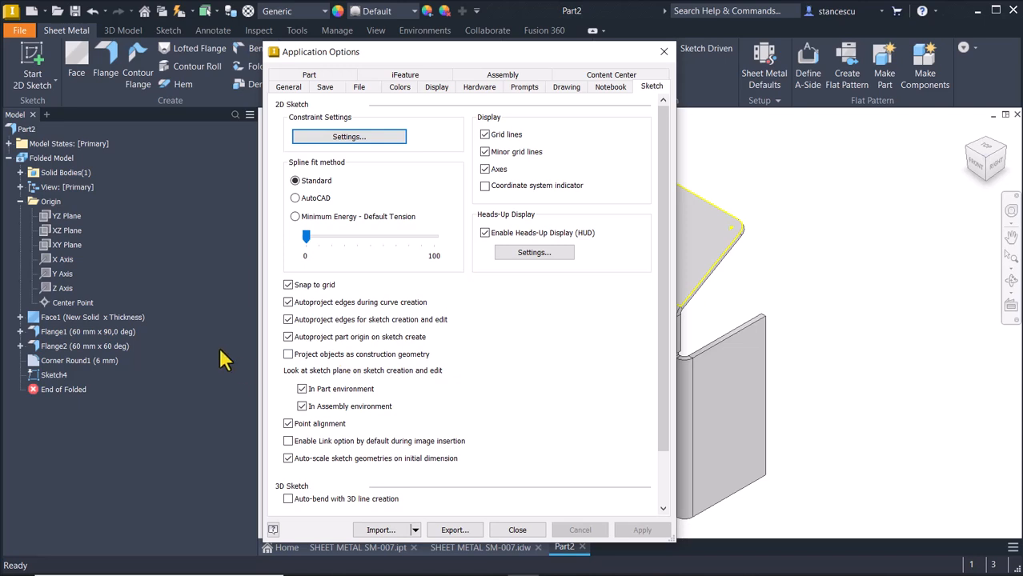
click(287, 320)
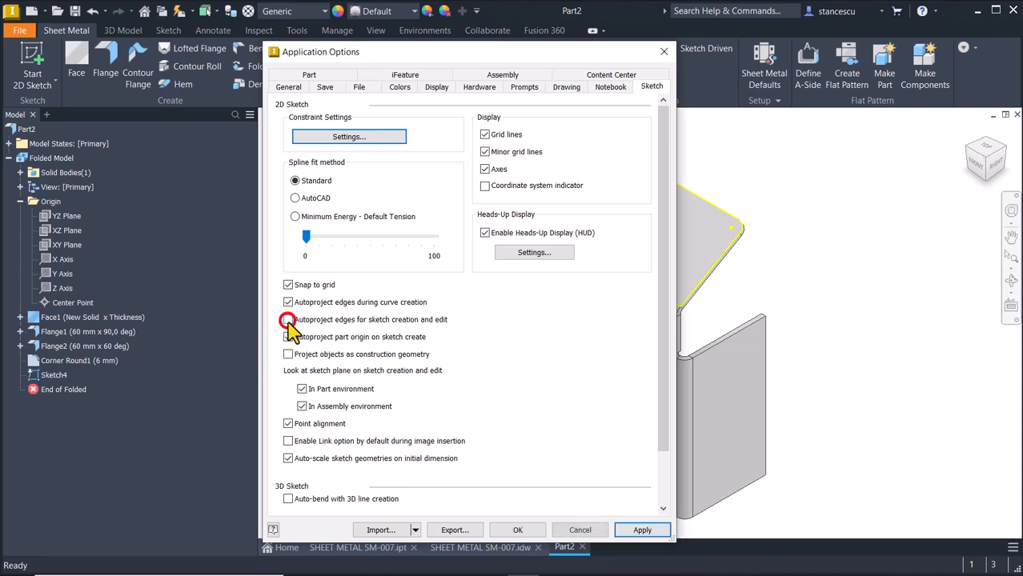
click(287, 320)
click(519, 532)
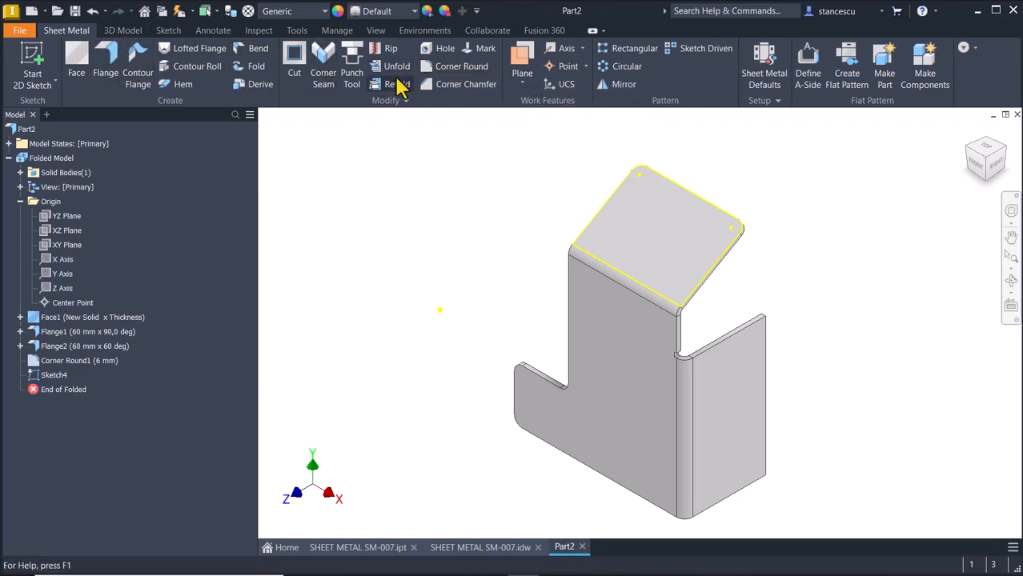
Cut two 9 mm through-all holes in the sloped flange at the projected centres of its rounded corners.
click(433, 53)
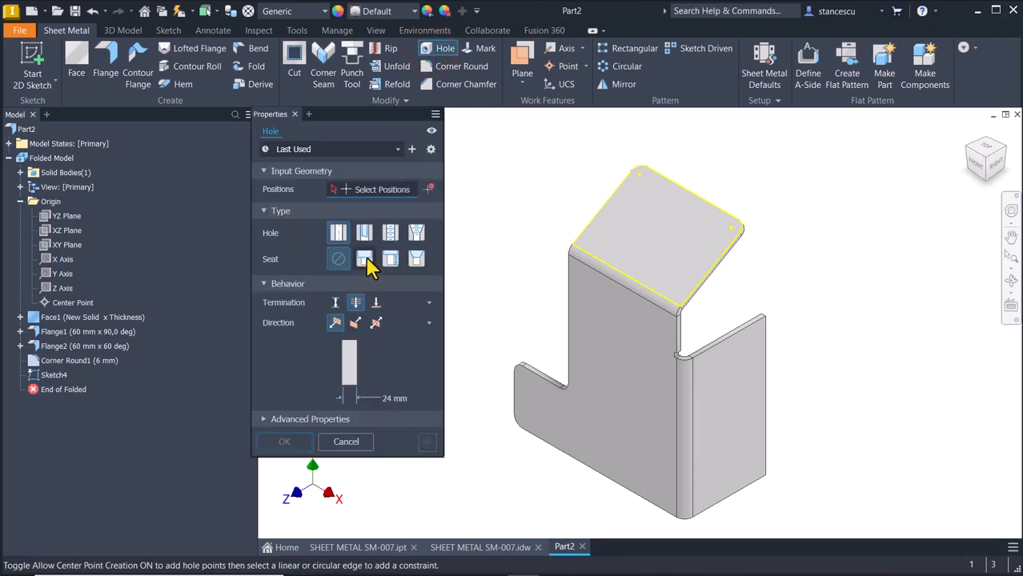
click(641, 175)
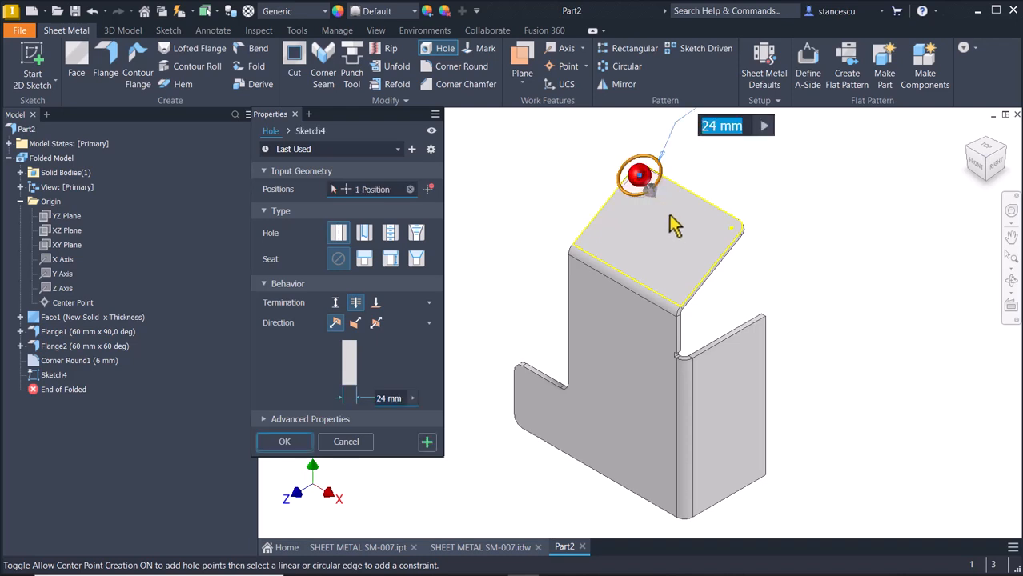
click(731, 229)
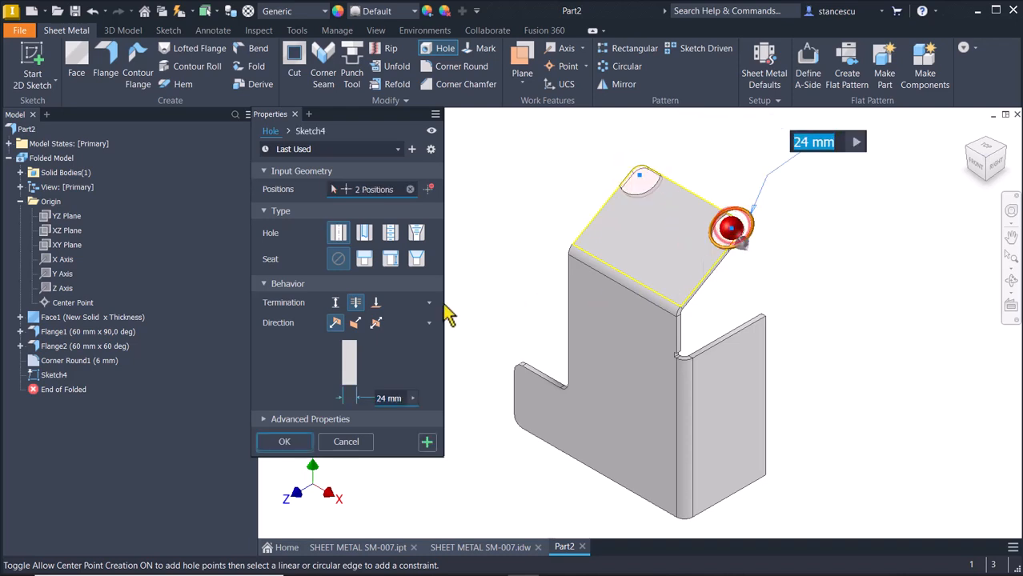
text(9)
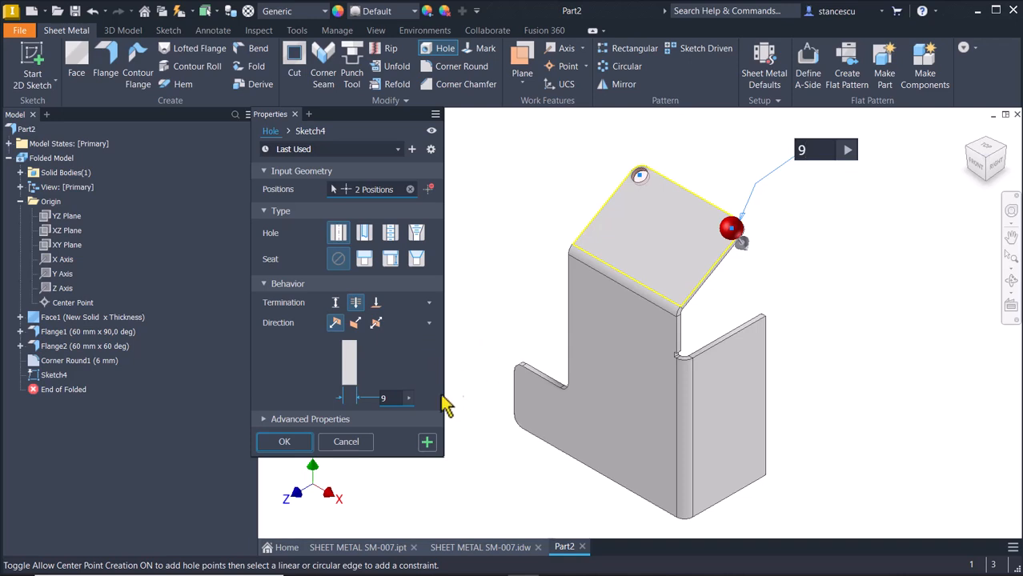
click(285, 443)
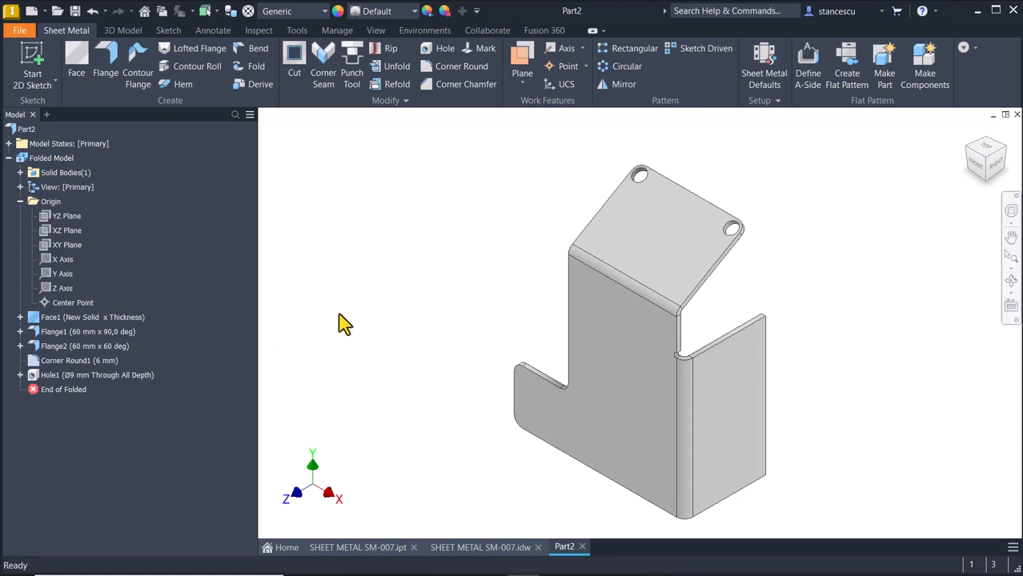
Edit the existing corner round feature on the sloped flange and plate tab, setting its radius to 10 mm.
double_click(35, 361)
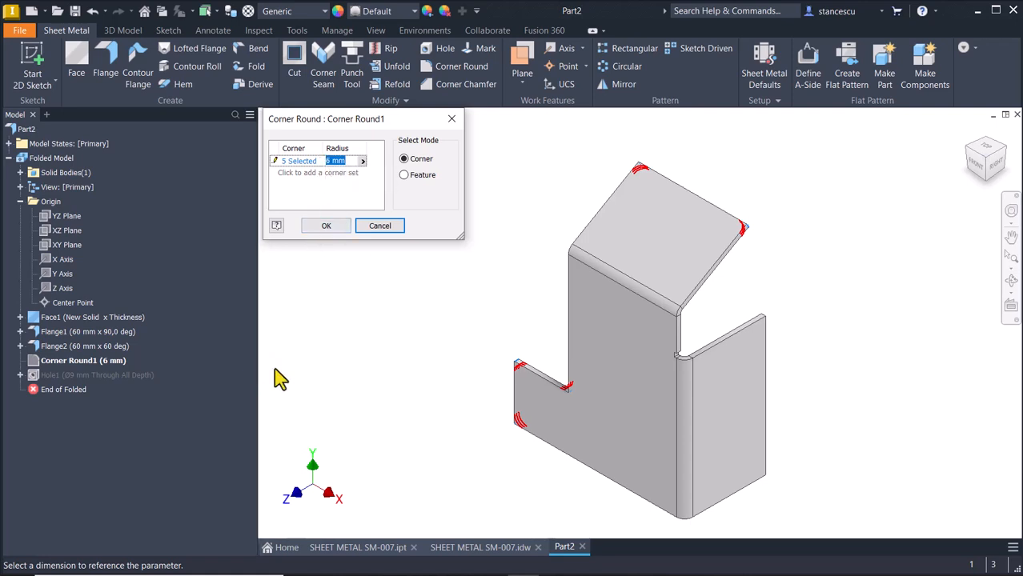
text(10)
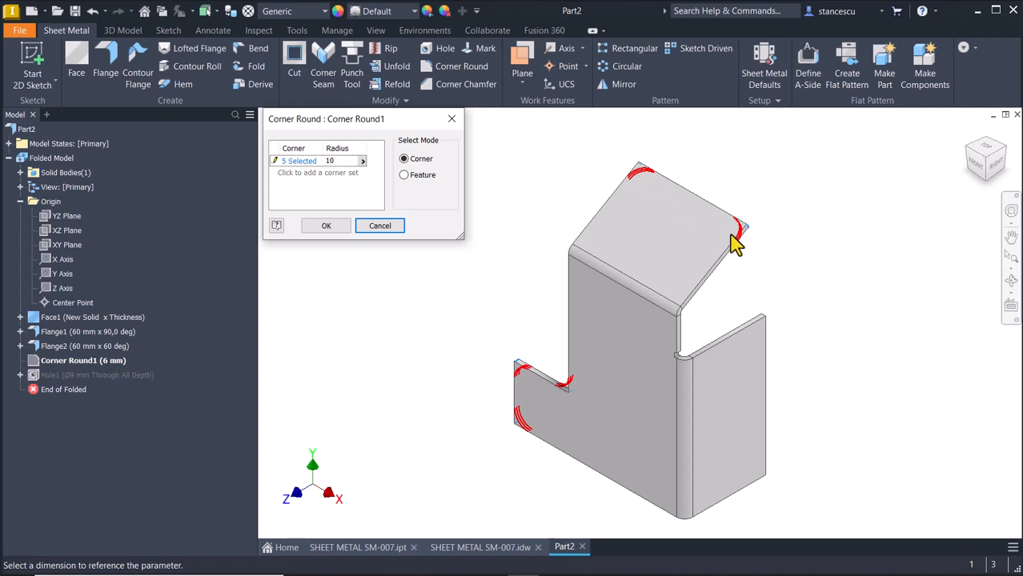
click(335, 226)
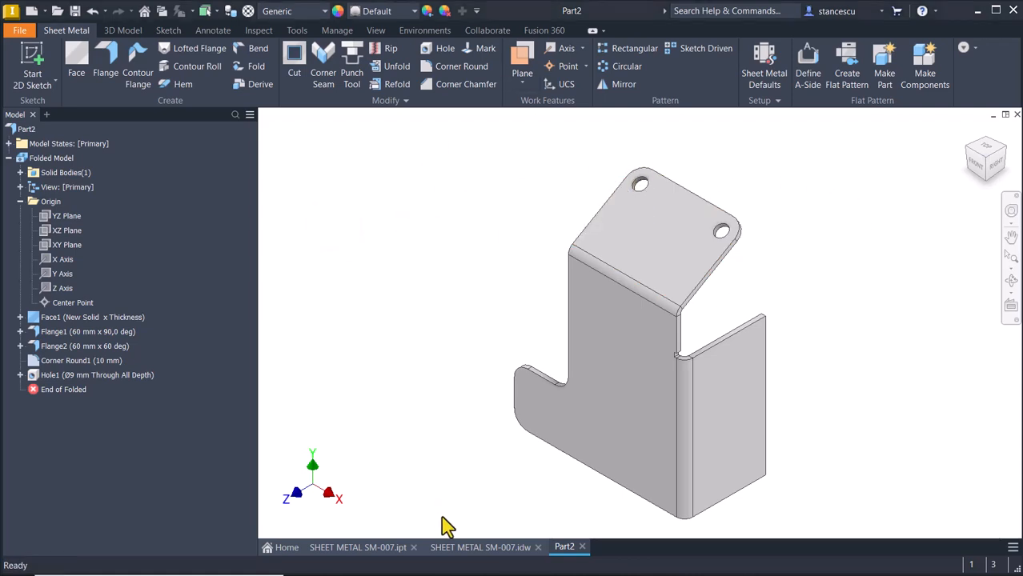
Check the plate's hole positions in the SM-007 drawing, and create a sketch on Part2's front plate face with its outline and corner centres projected.
click(467, 545)
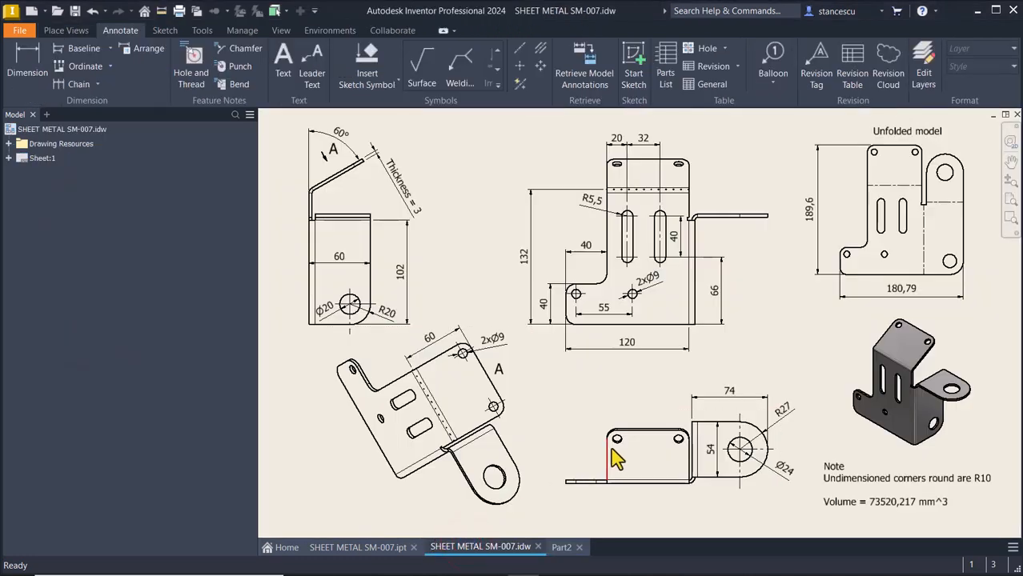
drag(580, 318, 648, 281)
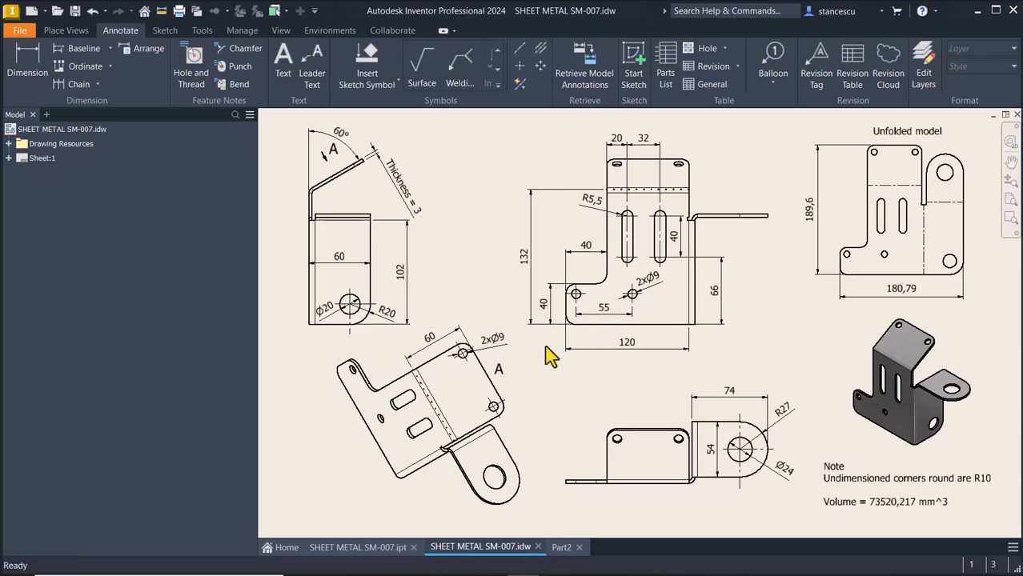
scroll(576, 317, up, 2)
scroll(602, 318, up, 8)
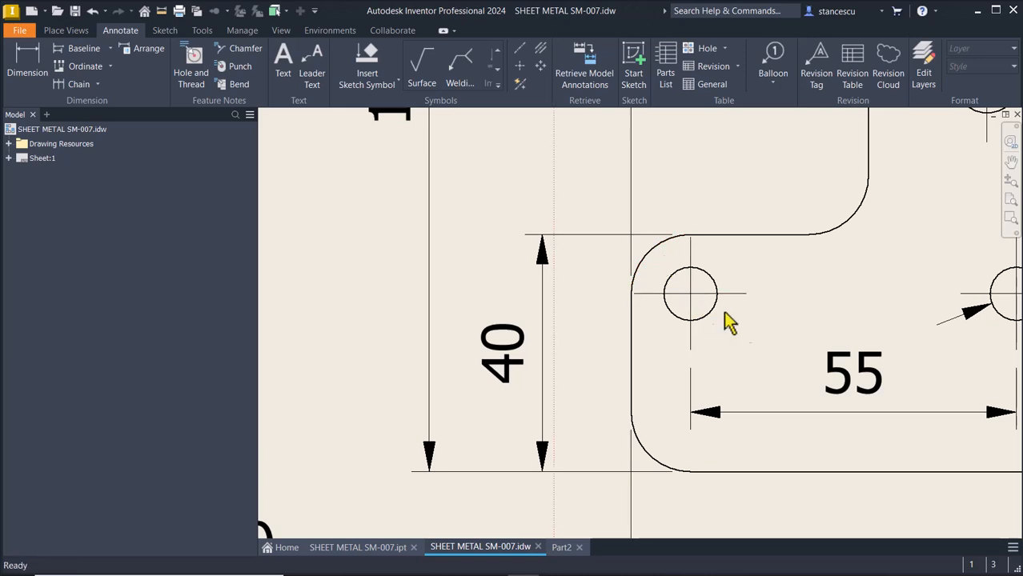
key(F6)
key(Home)
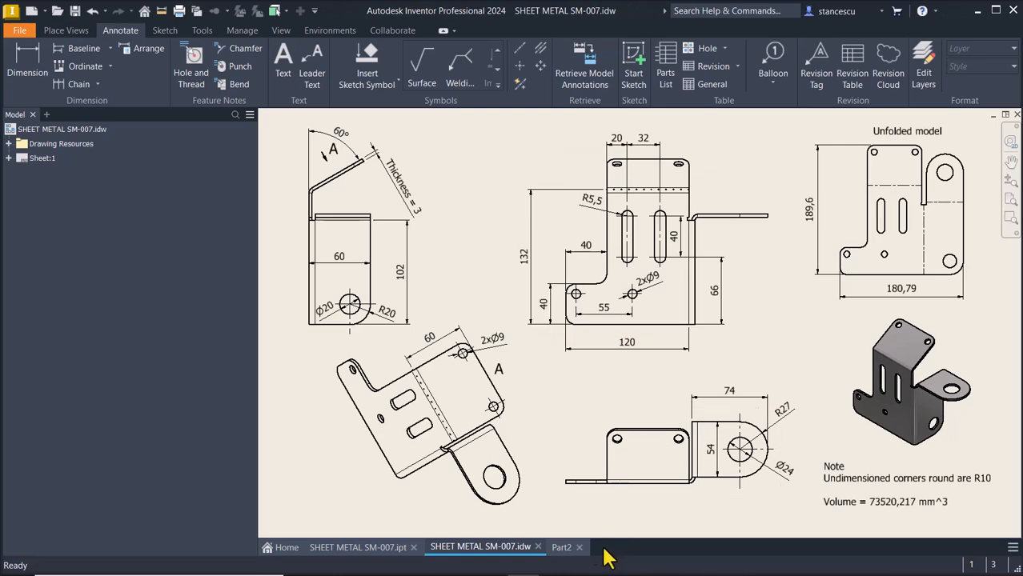
click(562, 547)
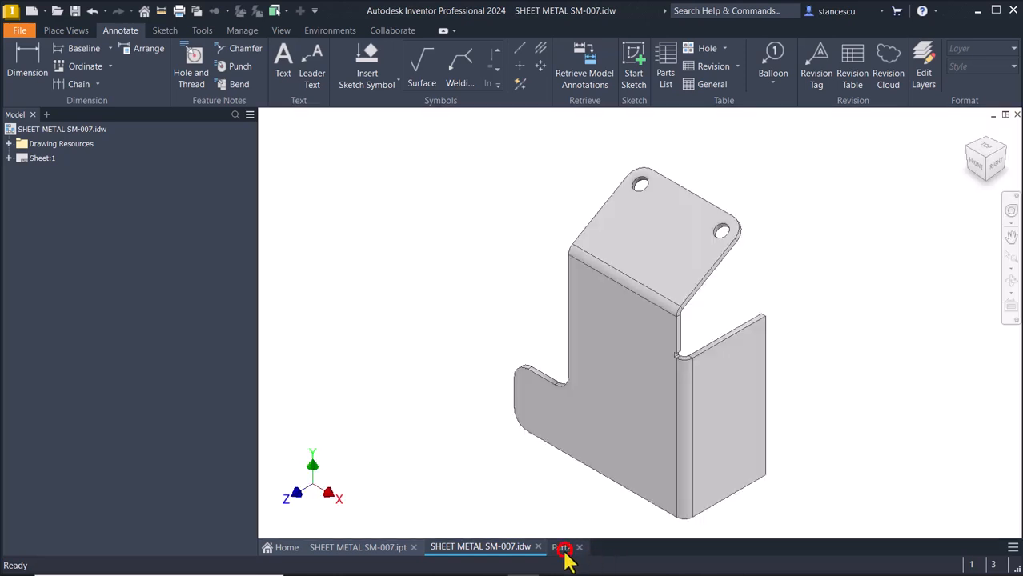
click(544, 397)
click(633, 388)
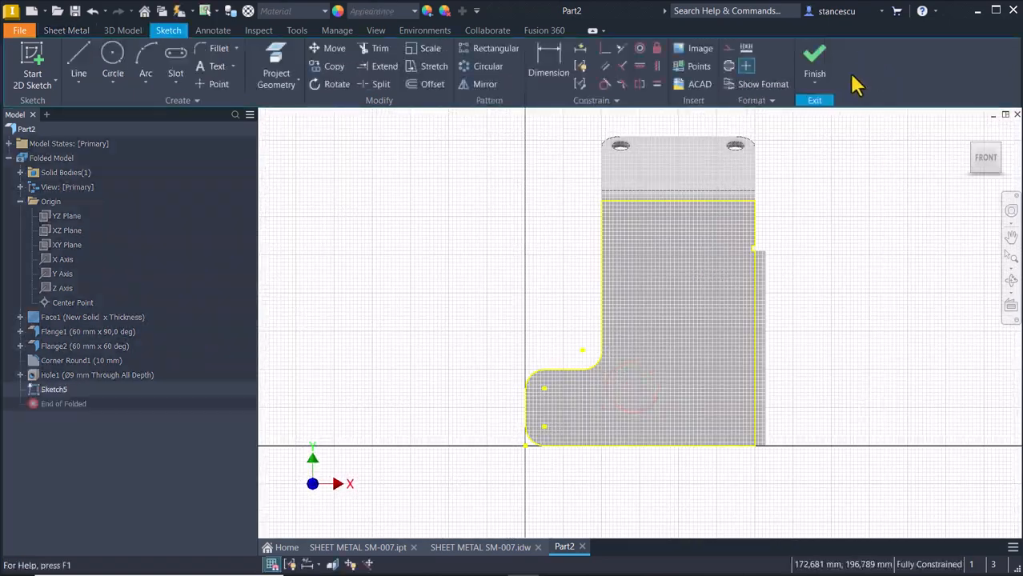
click(814, 64)
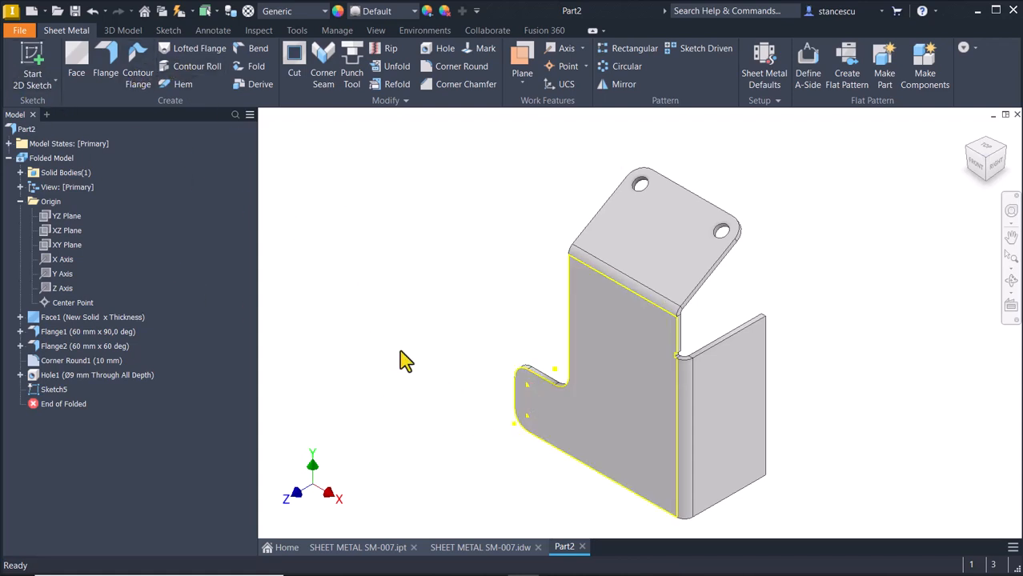
In the plate face sketch, draw a 55 mm horizontal line starting at the tab's upper corner centre, and finish the sketch.
double_click(40, 390)
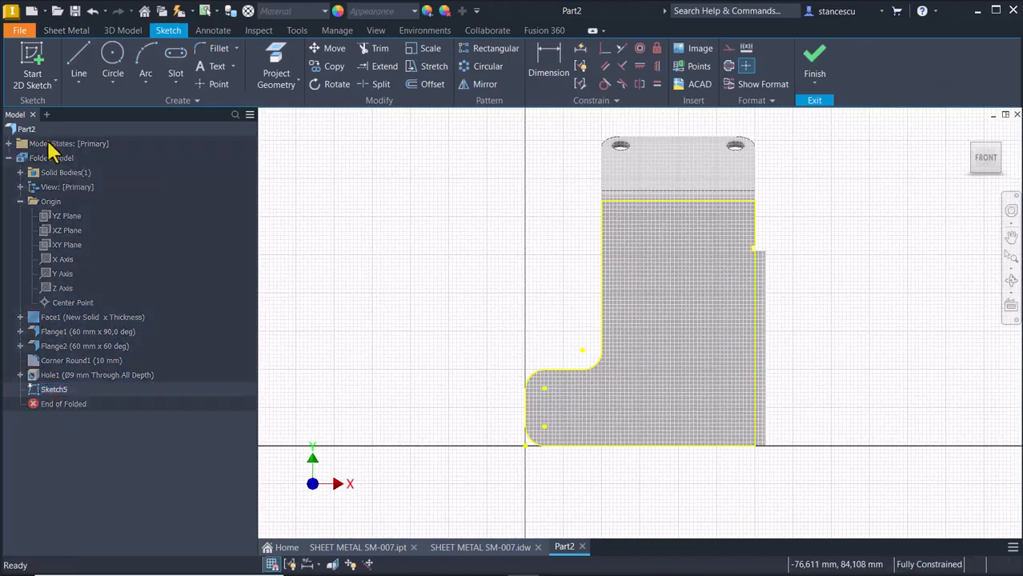
click(79, 60)
click(544, 389)
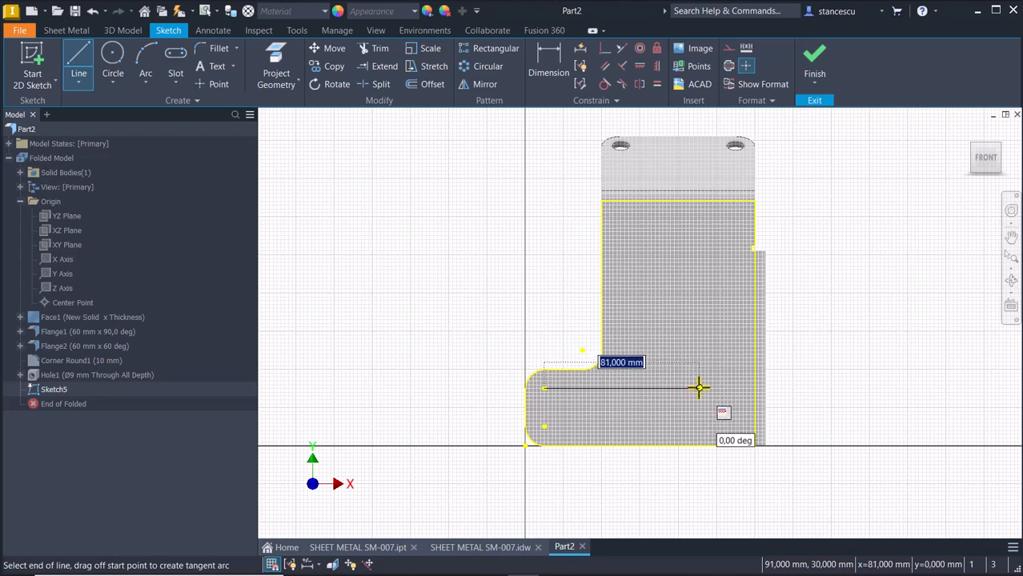
text(55)
key(Return)
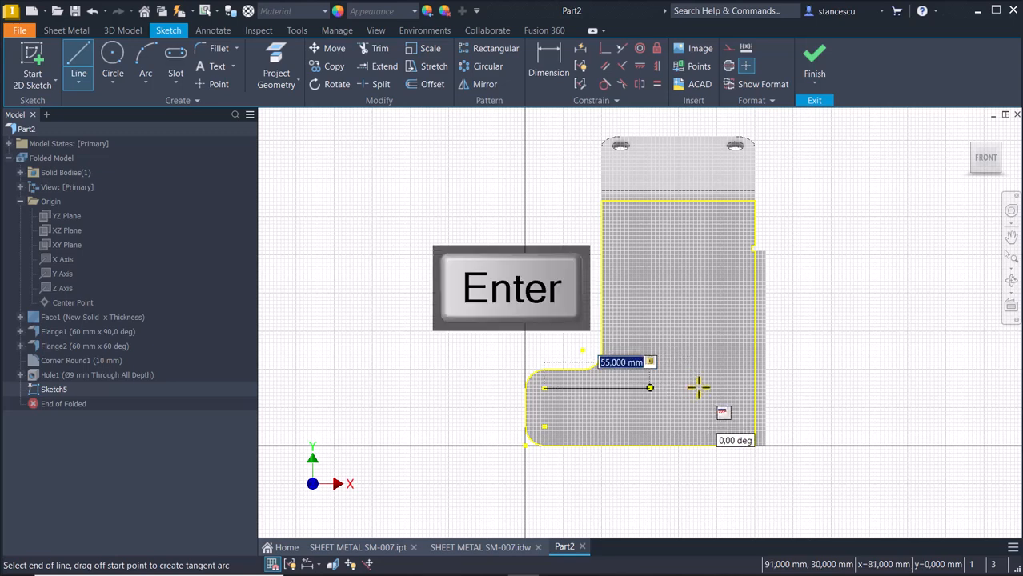
key(Escape)
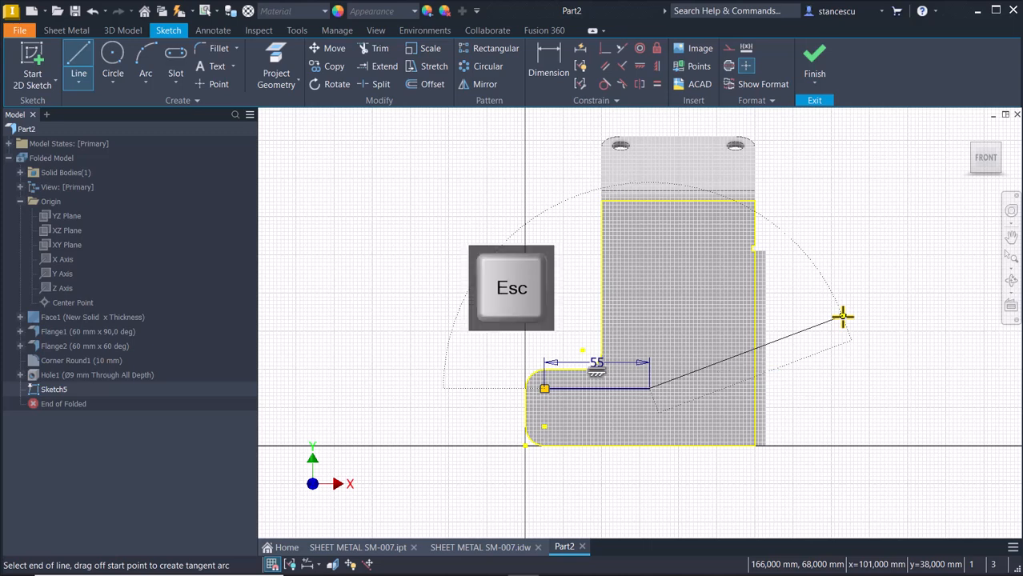
click(814, 64)
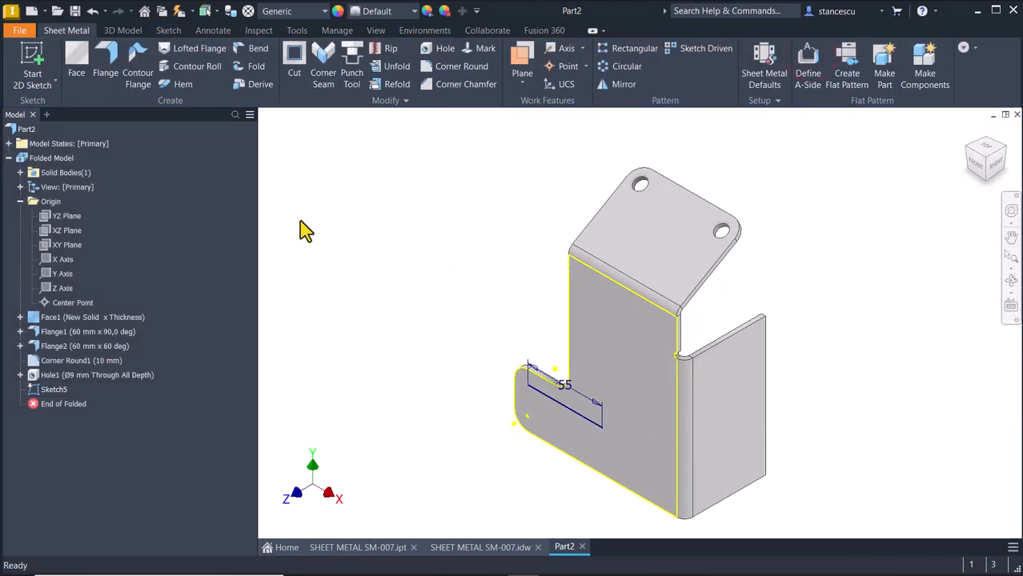
Cut two 9 mm through-all holes in the plate at both ends of the 55 mm sketch line.
click(526, 386)
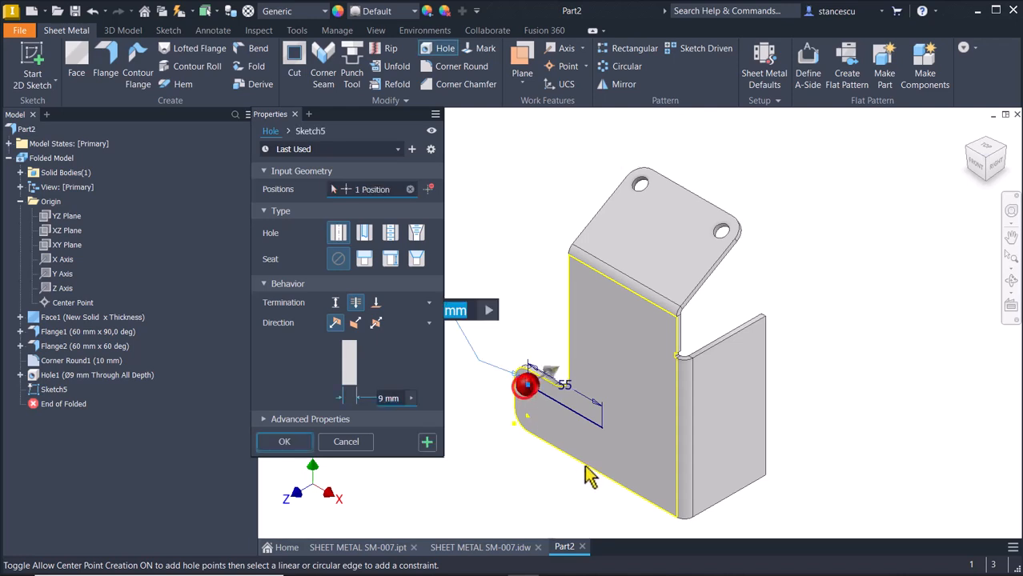
click(602, 427)
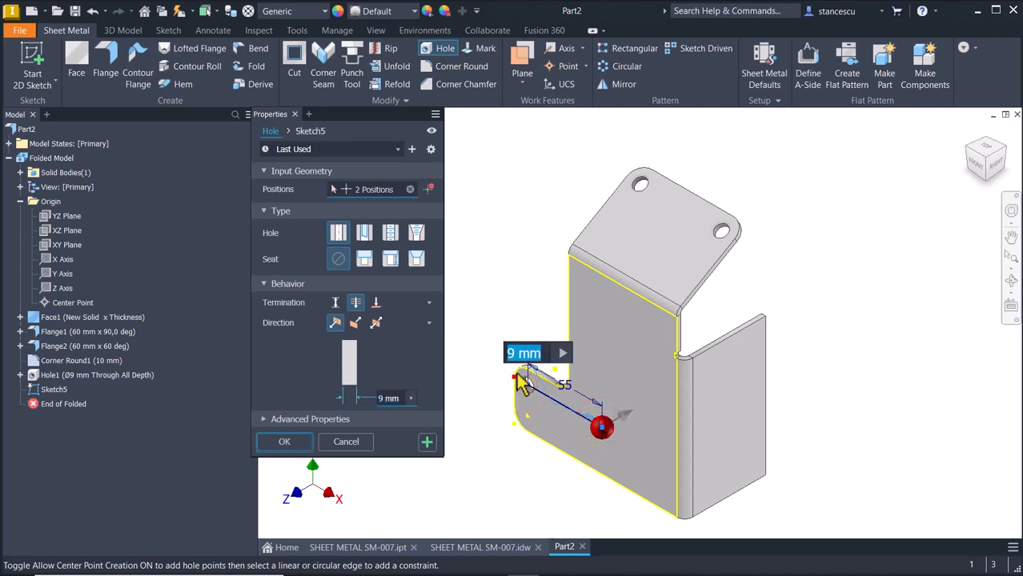
click(290, 446)
click(347, 362)
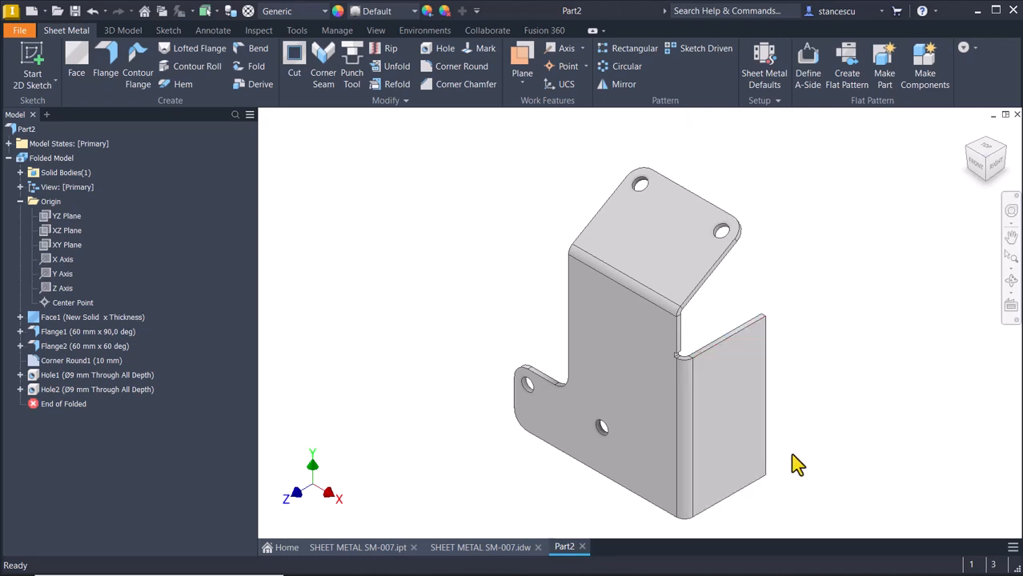
Check the side flange's corner radius in the SM-007 drawing, and round Part2's lower outer side flange corner with a 20 mm radius.
click(458, 548)
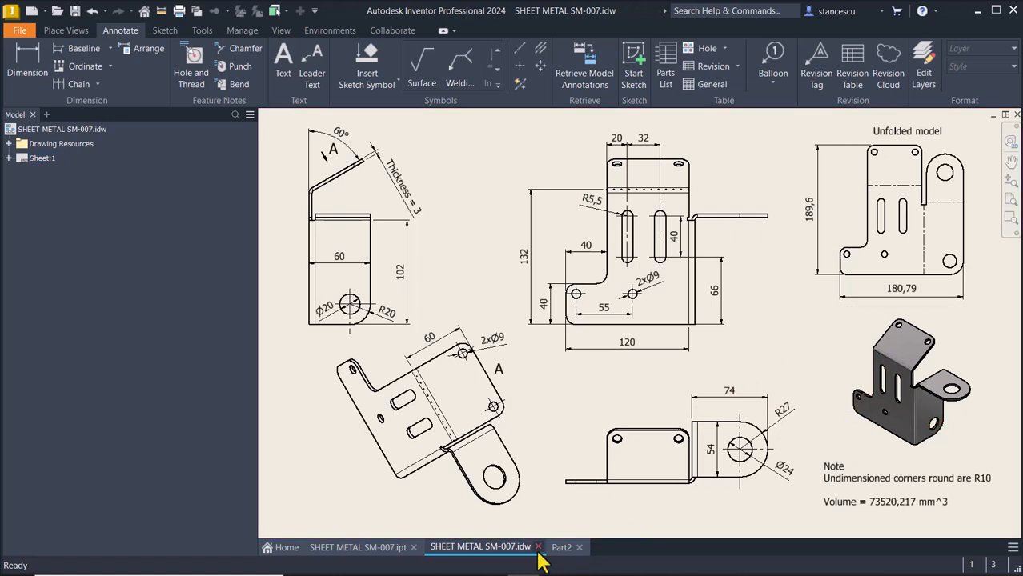
click(564, 551)
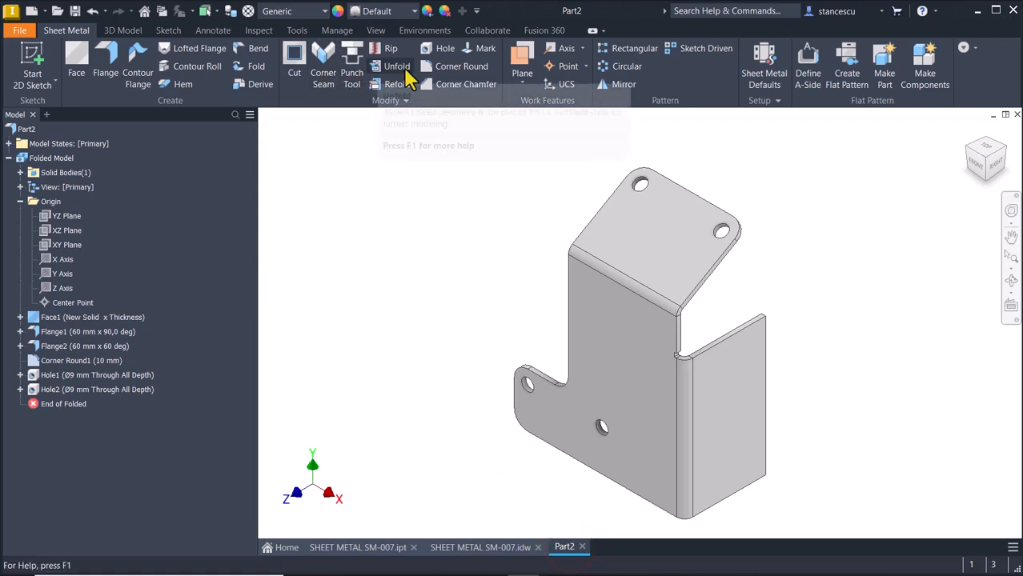
click(432, 69)
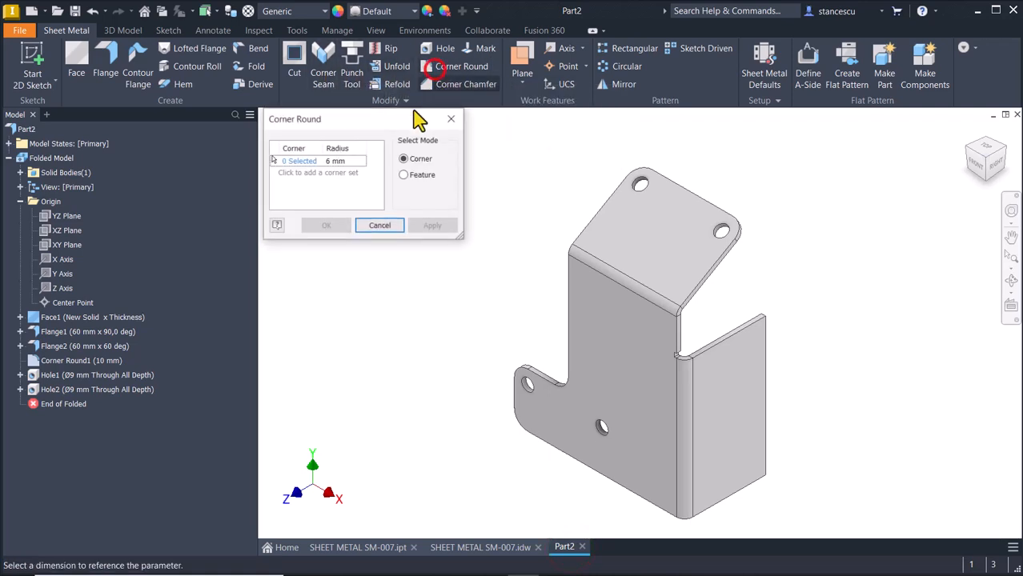
click(763, 478)
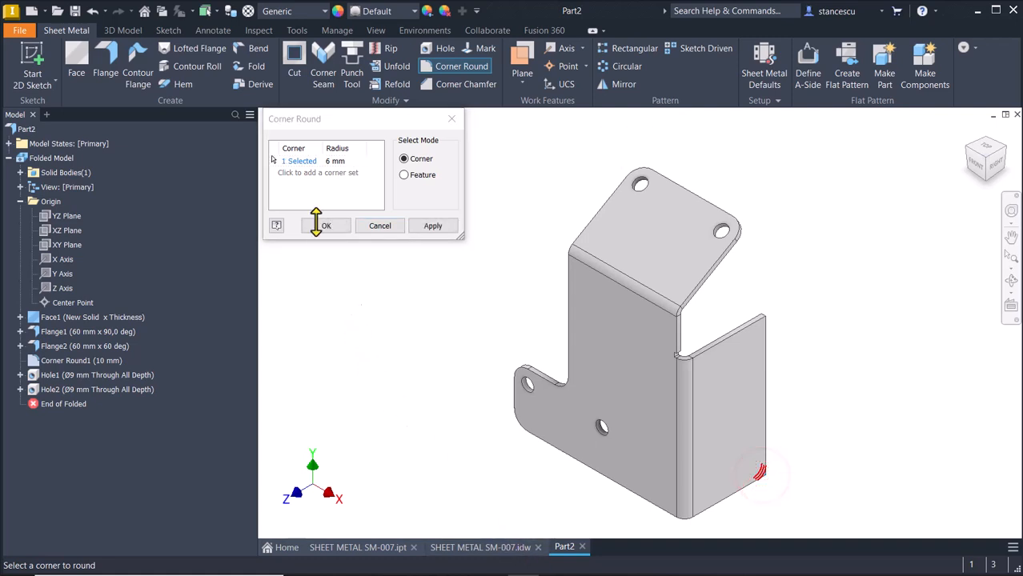
click(342, 161)
click(350, 158)
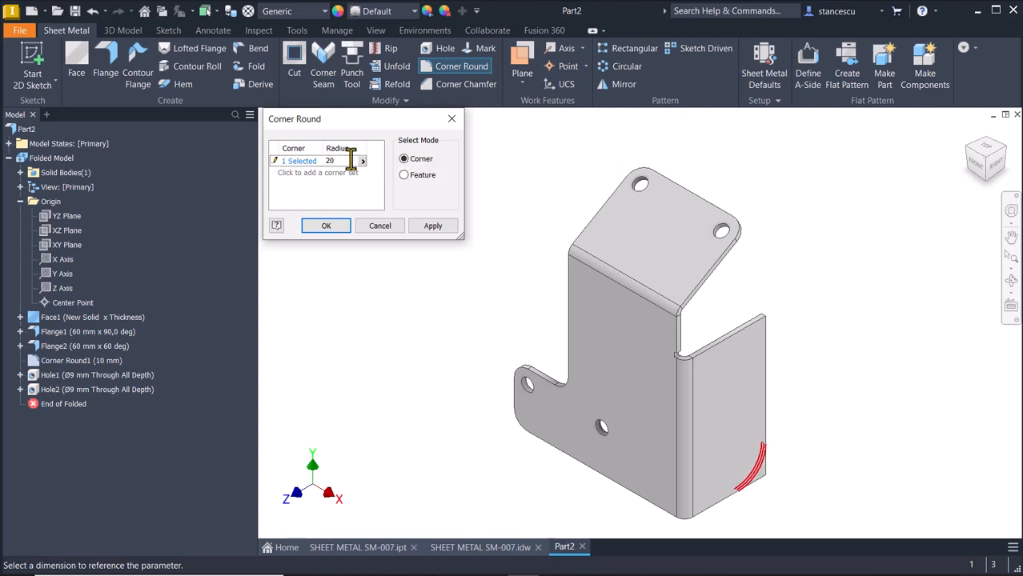
click(324, 227)
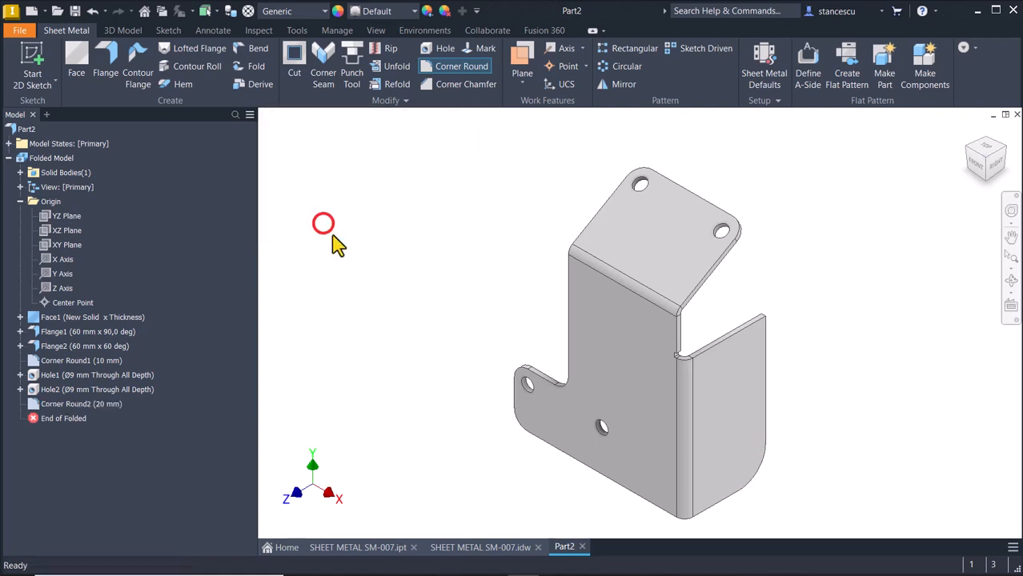
click(386, 261)
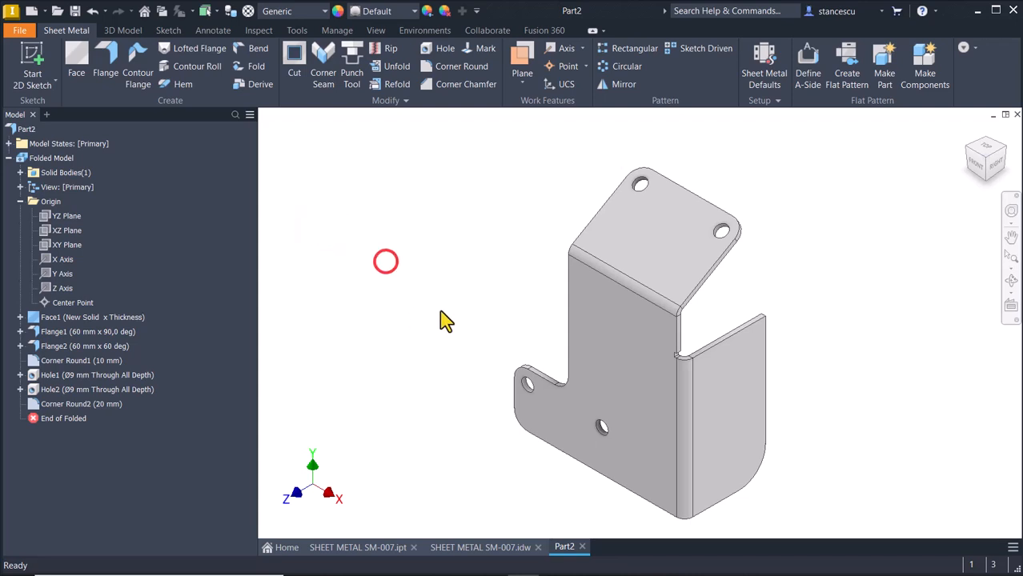
Check the side flange's hole in the drawing, and create a sketch on Part2's side flange face with its outline and corner centre projected.
click(481, 547)
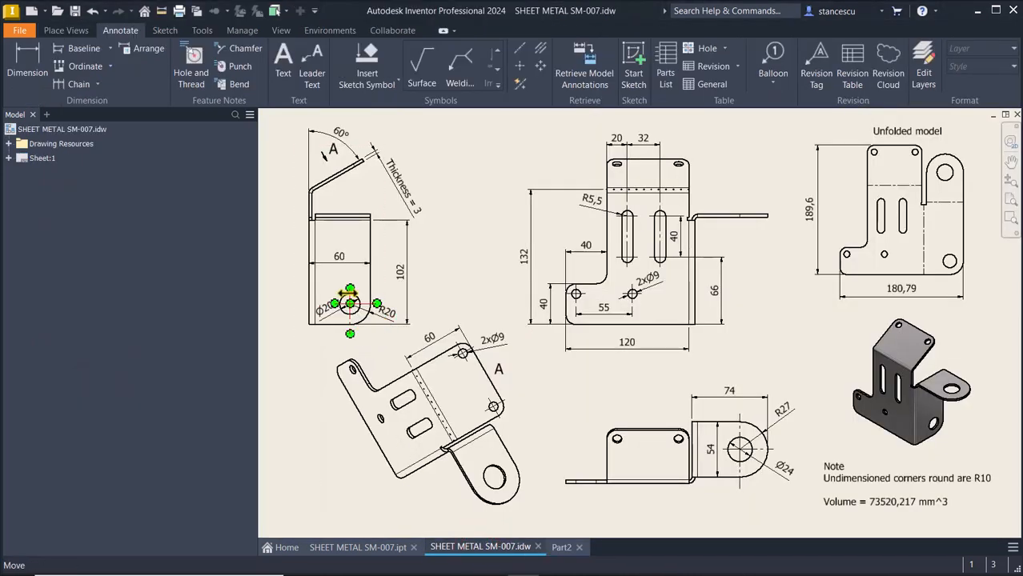
click(560, 546)
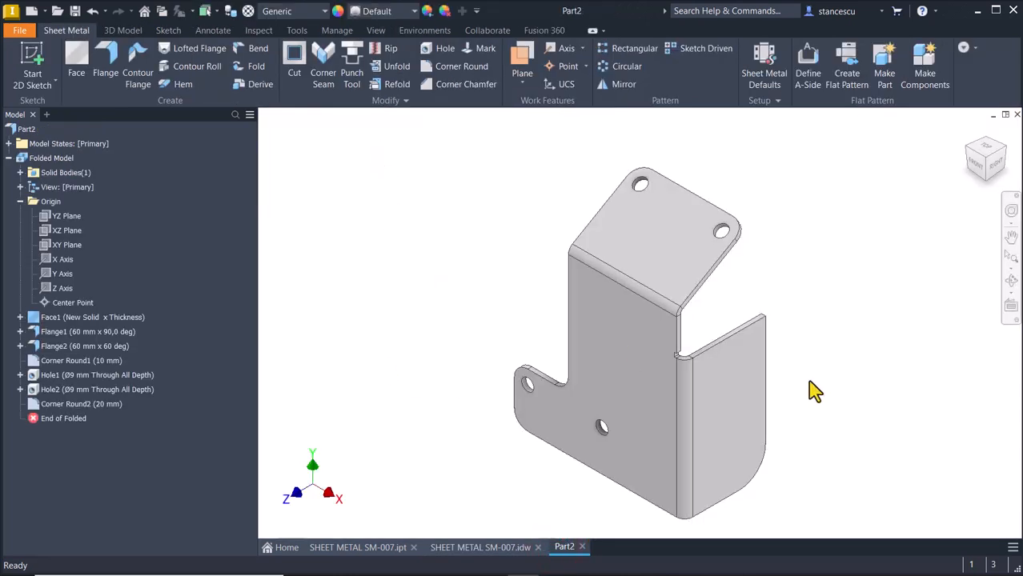
click(735, 417)
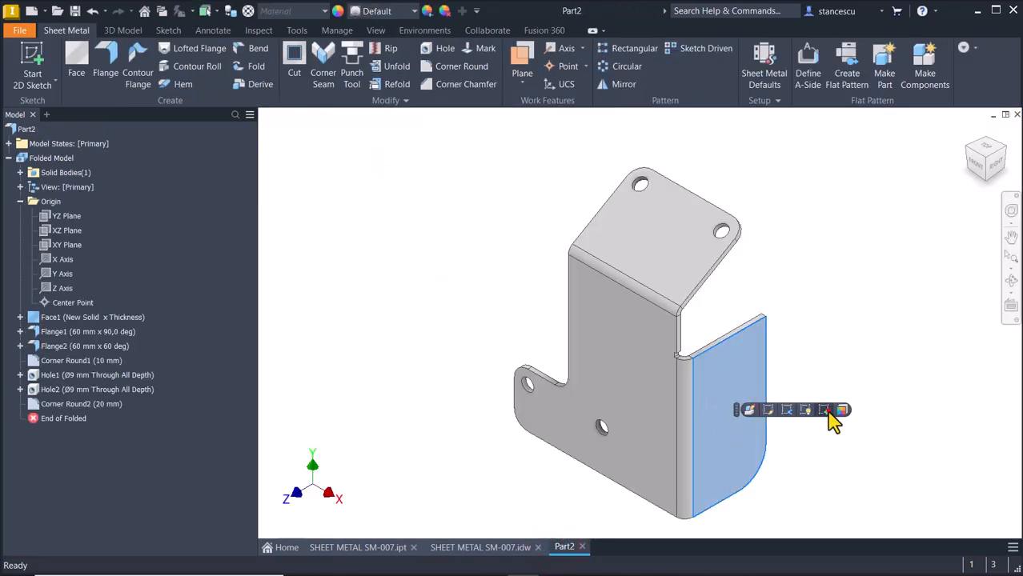
click(827, 411)
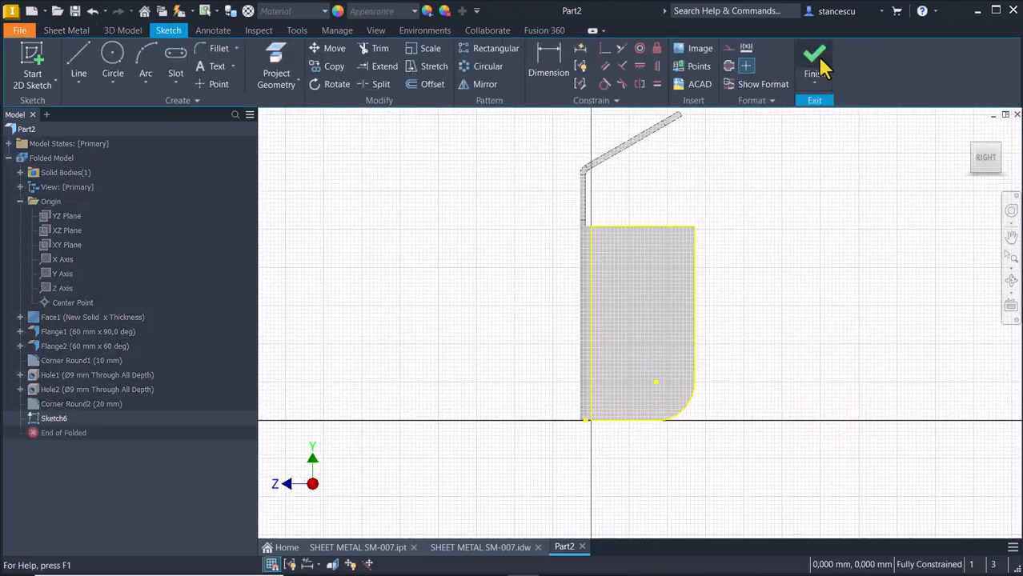
click(817, 64)
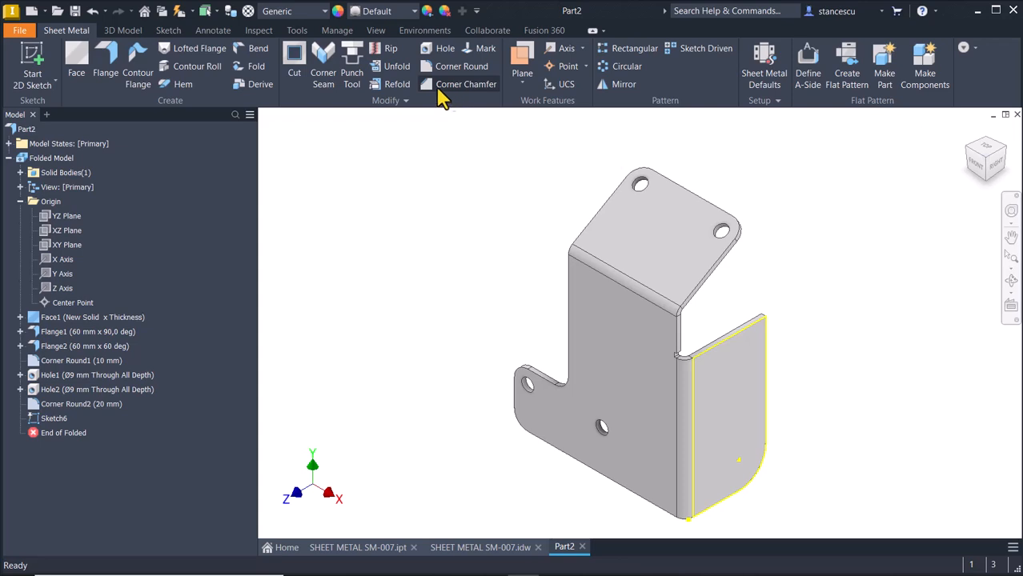
Cut a 20 mm through-all hole in the side flange at the rounded corner's centre point.
click(431, 50)
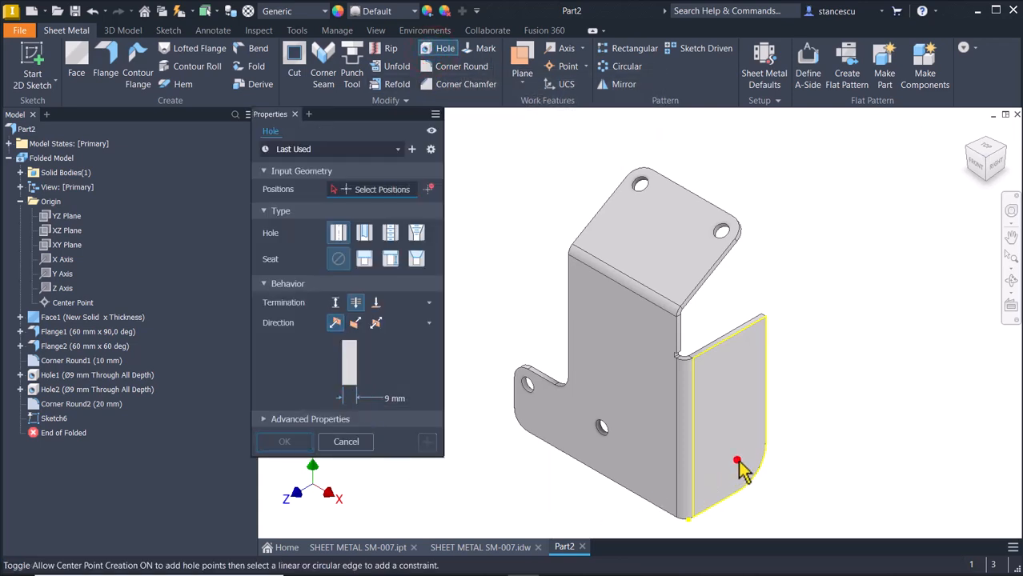
click(737, 461)
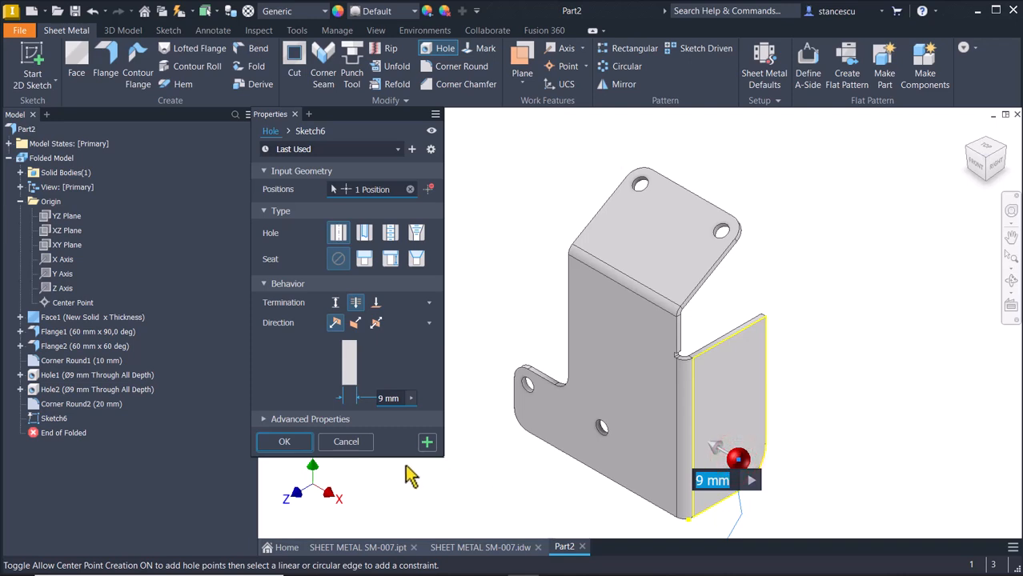
text(20)
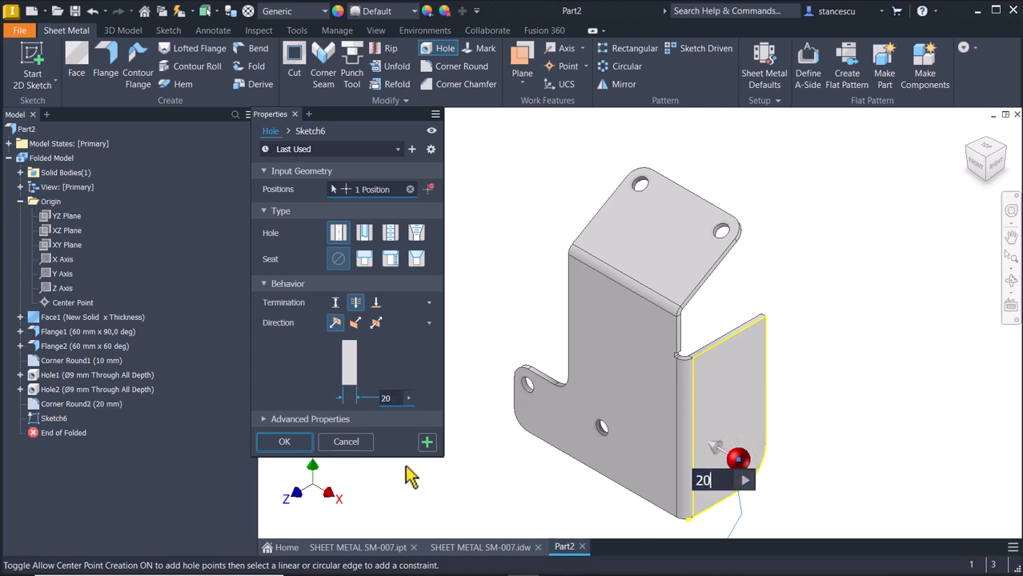
key(Return)
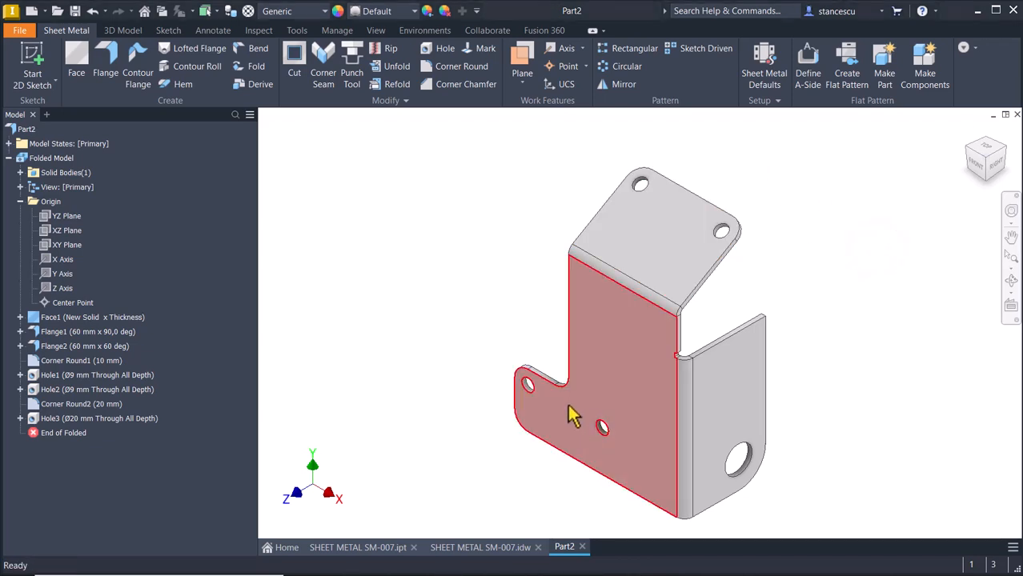
Check the slot dimensions in the SM-007 drawing, and create a sketch on Part2's front plate face with its outline projected.
click(475, 547)
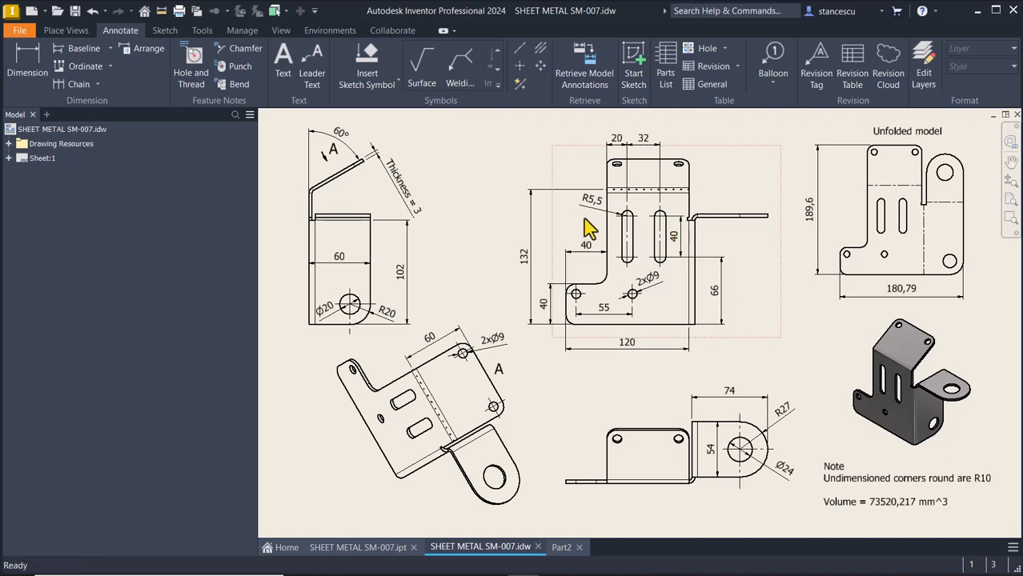
click(568, 547)
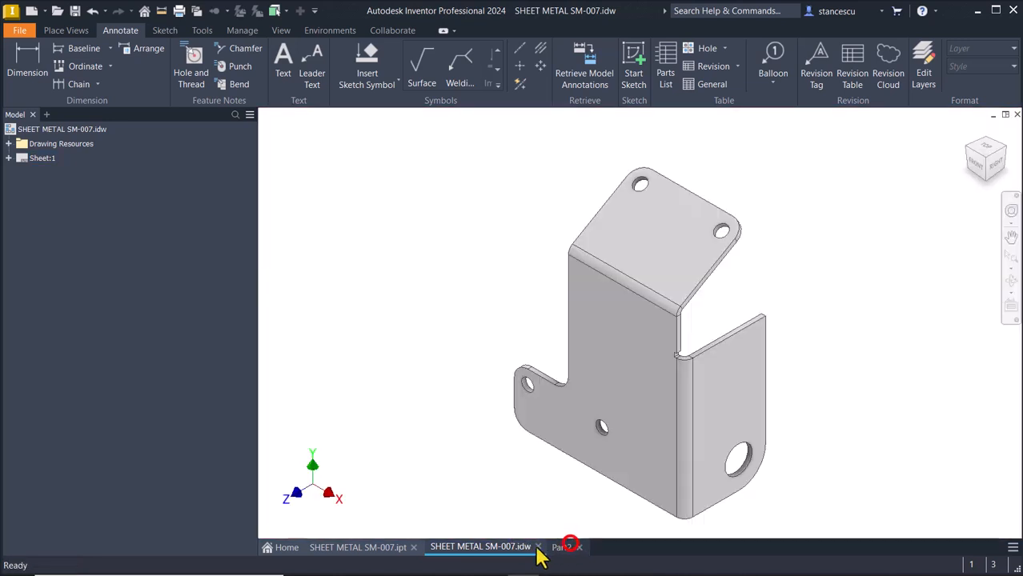
click(639, 355)
click(729, 347)
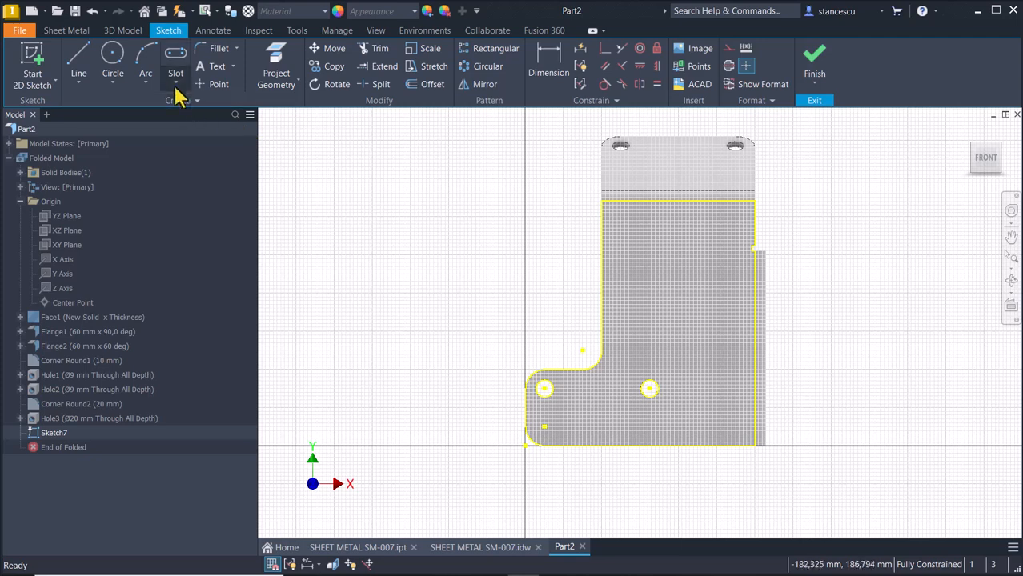
Draw two vertical centre-to-centre slots side by side on the upper plate, the left about 40 mm between centres, the right about 10 mm wide.
click(176, 64)
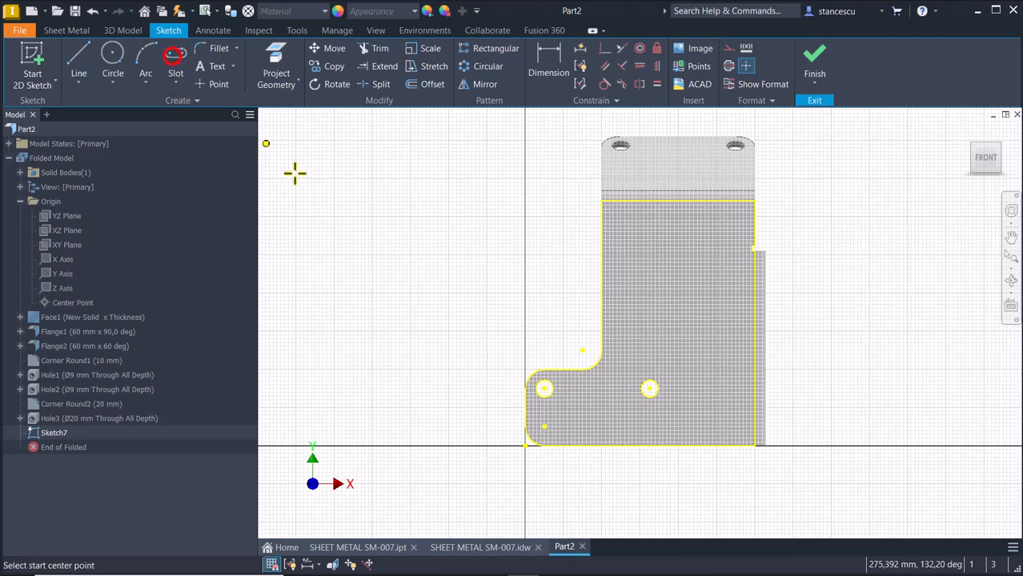
click(636, 251)
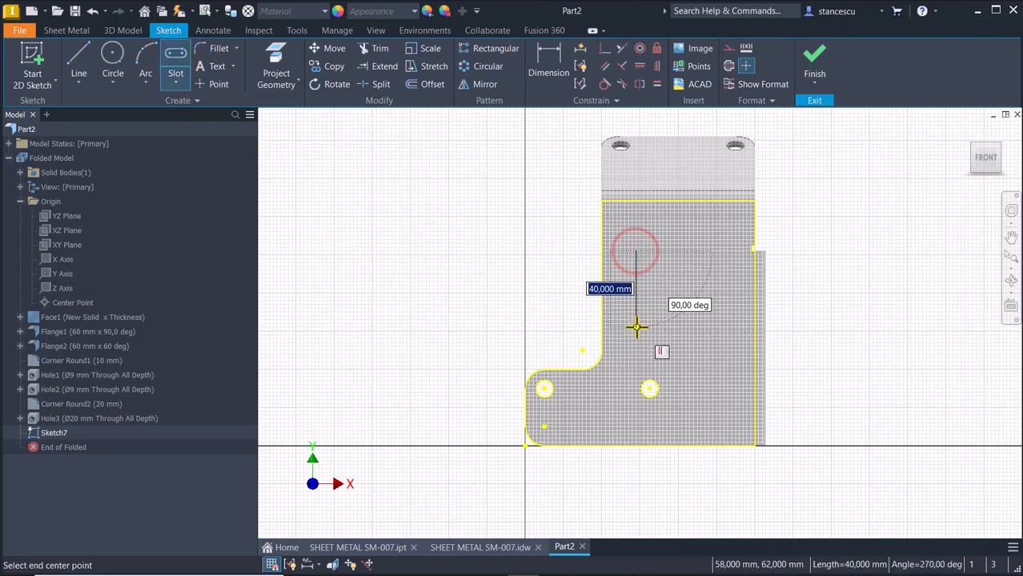
click(637, 326)
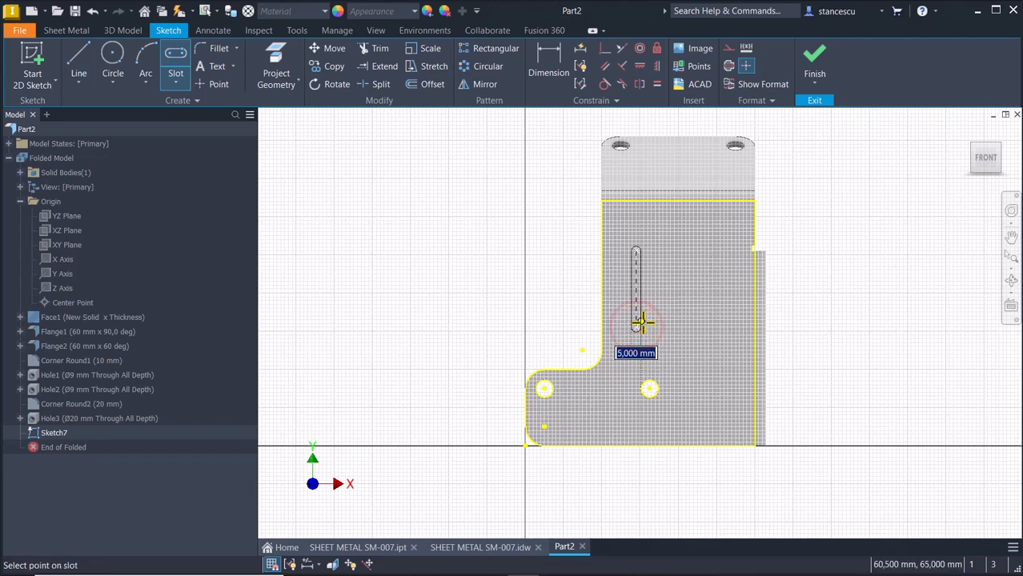
click(650, 322)
click(704, 258)
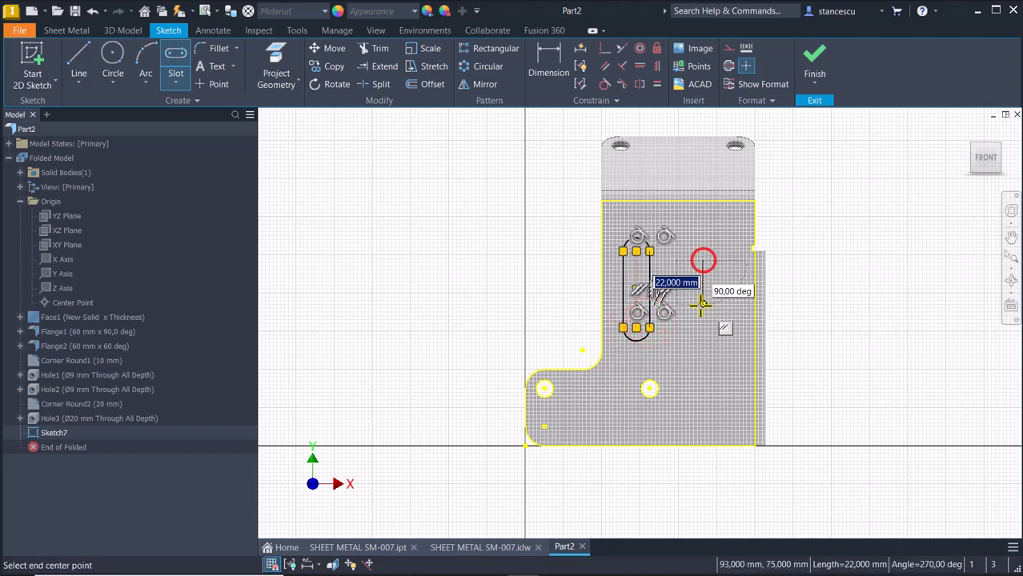
click(701, 318)
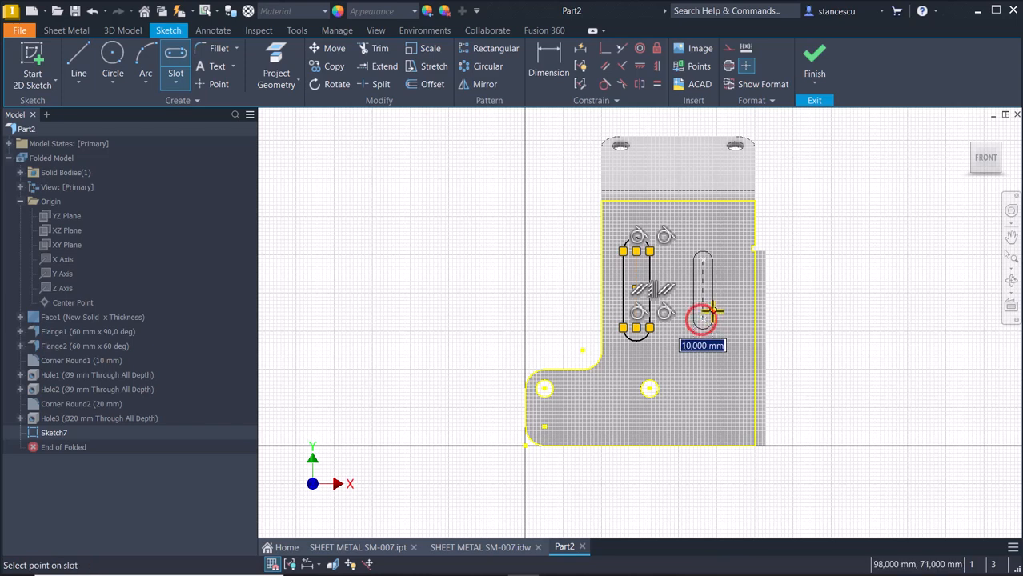
click(713, 312)
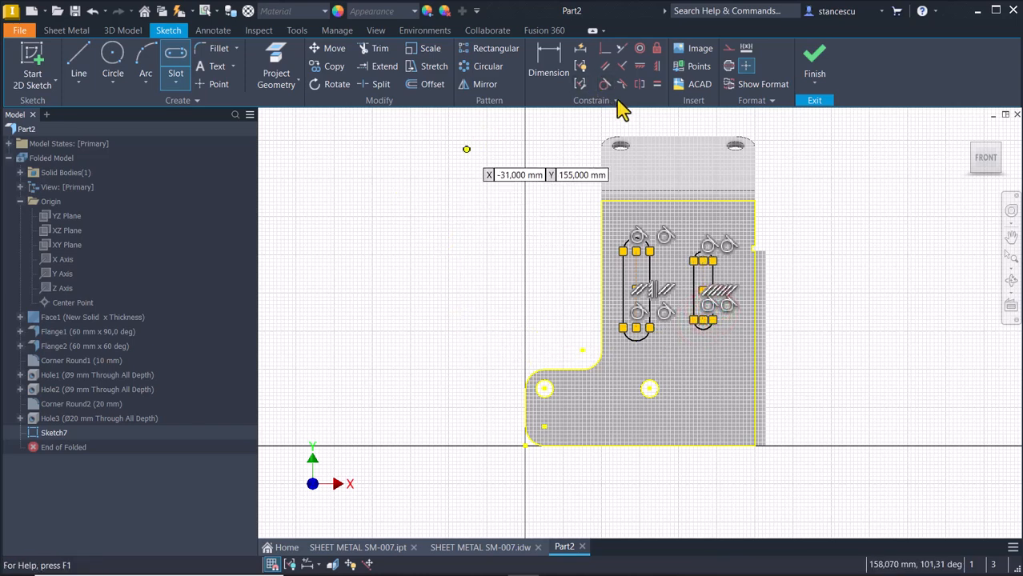
Apply equal constraints to the two slots' centrelines and to their upper end arcs.
click(657, 84)
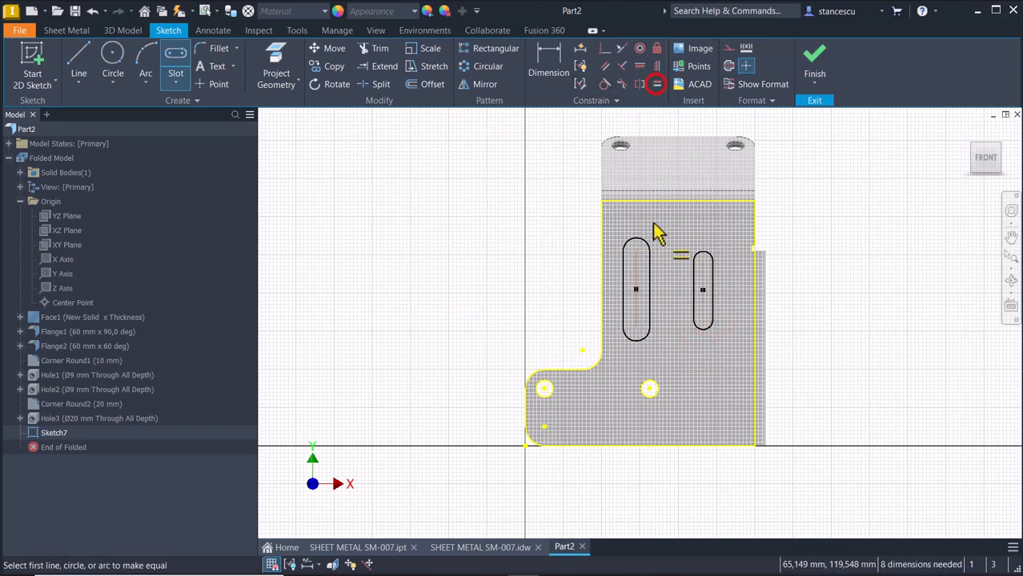
click(637, 278)
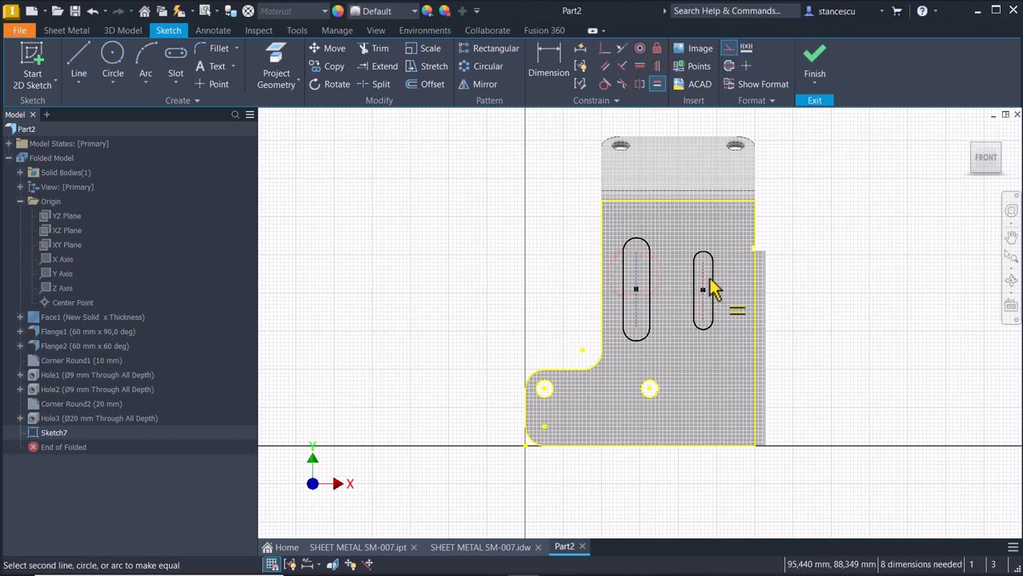
click(706, 282)
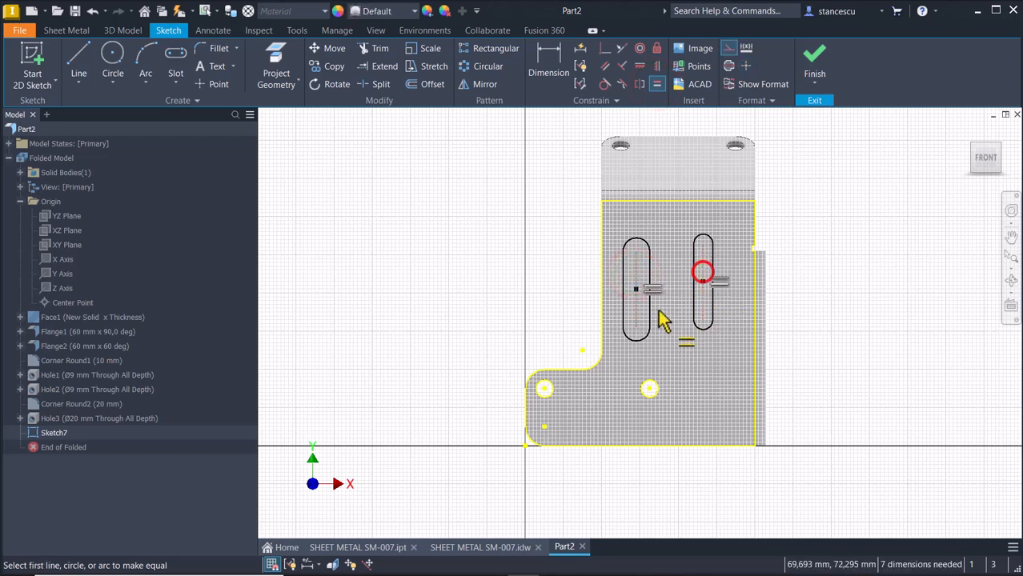
click(629, 250)
click(696, 243)
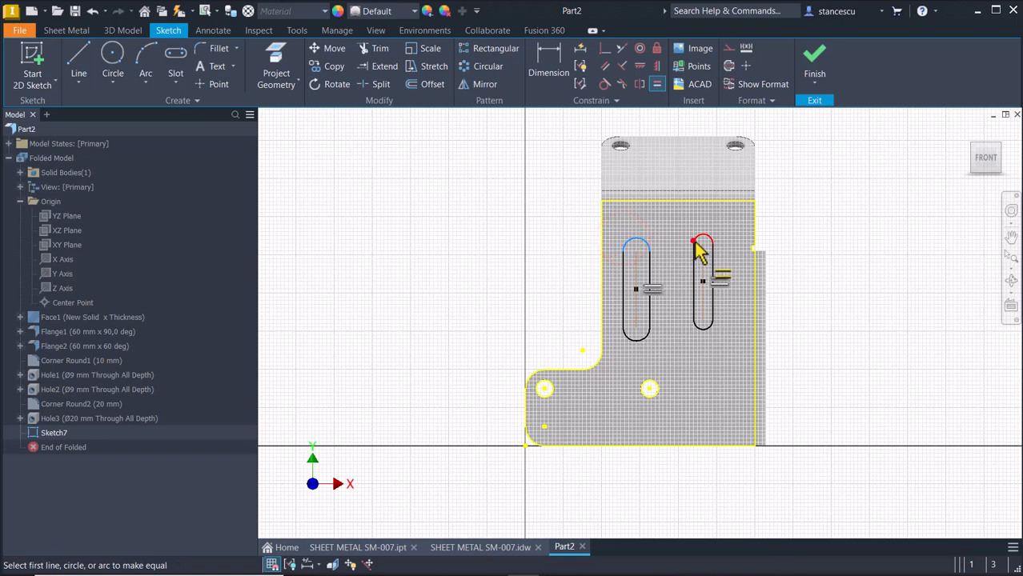
Align the centre points of the two slots with a horizontal constraint.
click(640, 66)
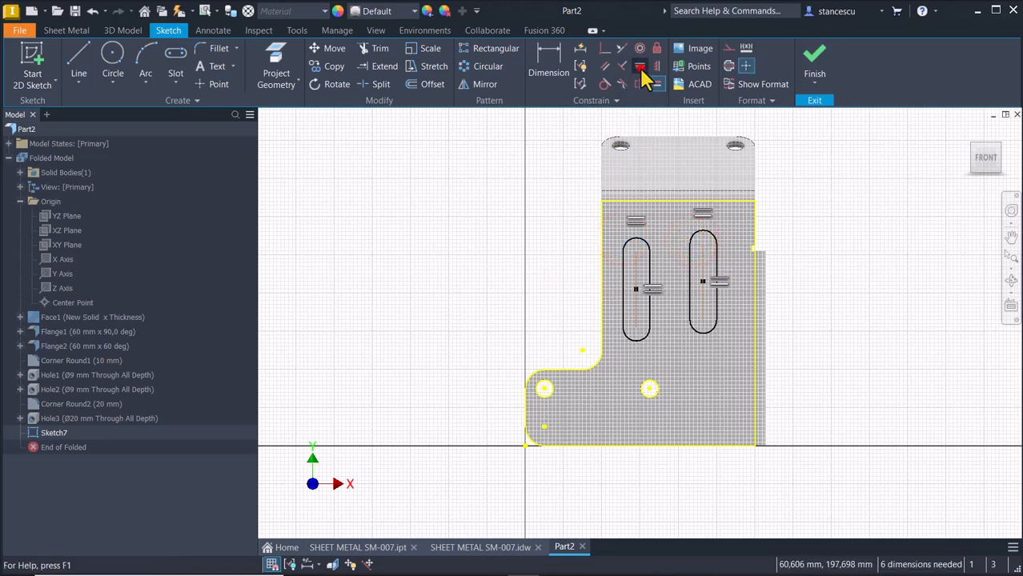
click(637, 290)
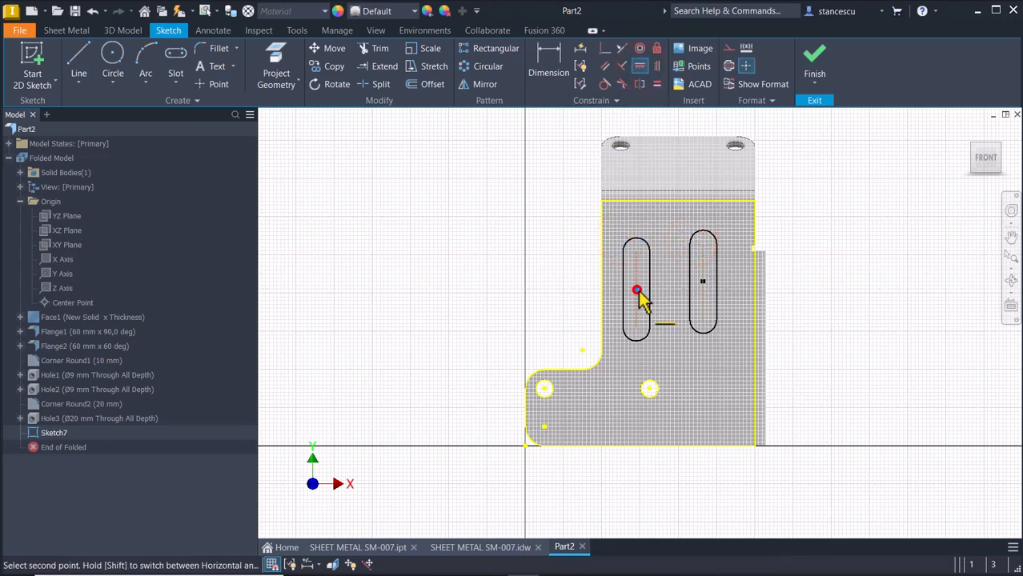
click(703, 285)
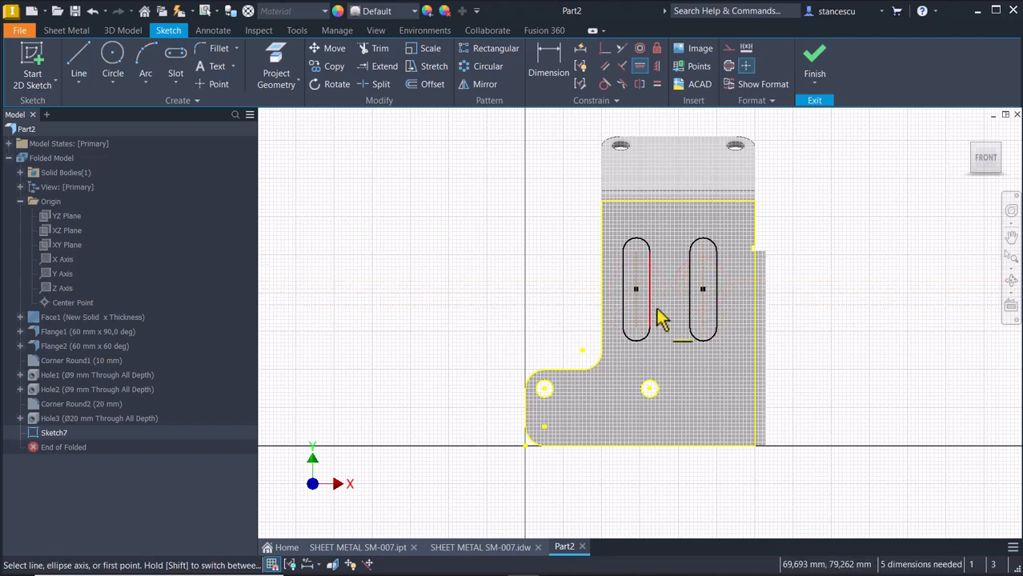
Dimension the left slot's centreline 20 mm from the plate's adjacent vertical edge.
click(549, 69)
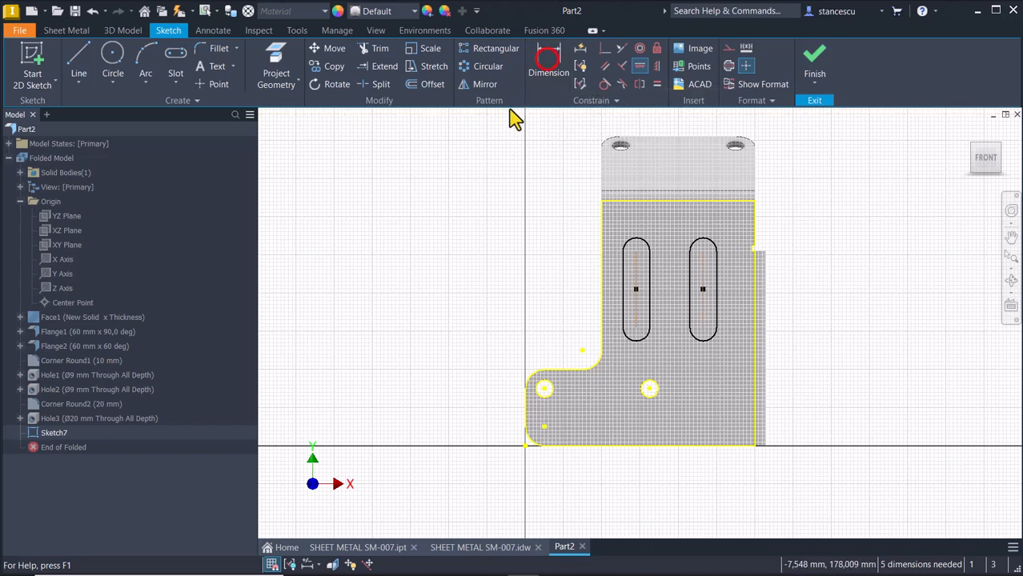
click(637, 269)
click(602, 271)
click(567, 226)
text(20)
key(Return)
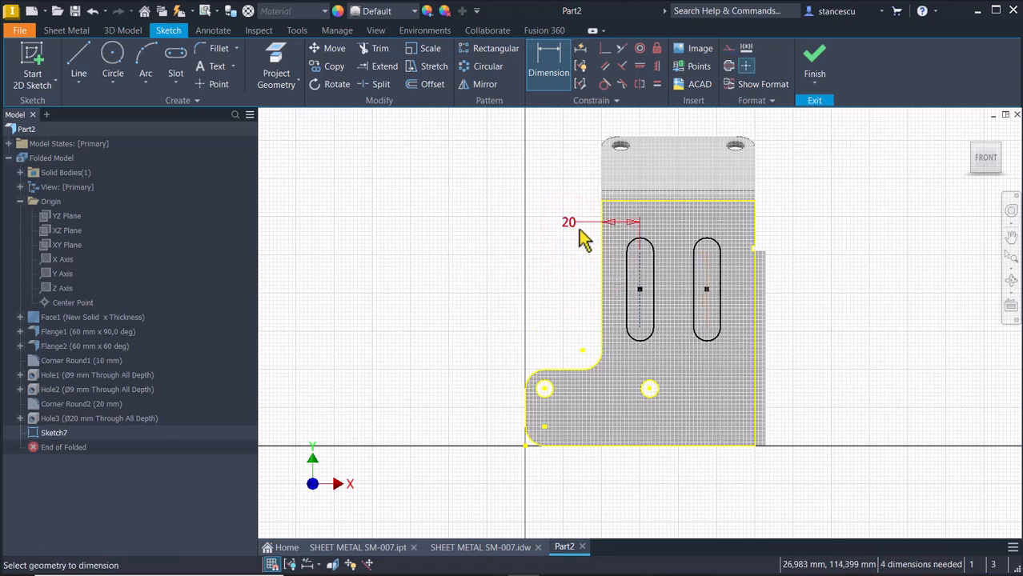
Dimension the spacing between the two slots' vertical centrelines as 32 mm.
click(707, 261)
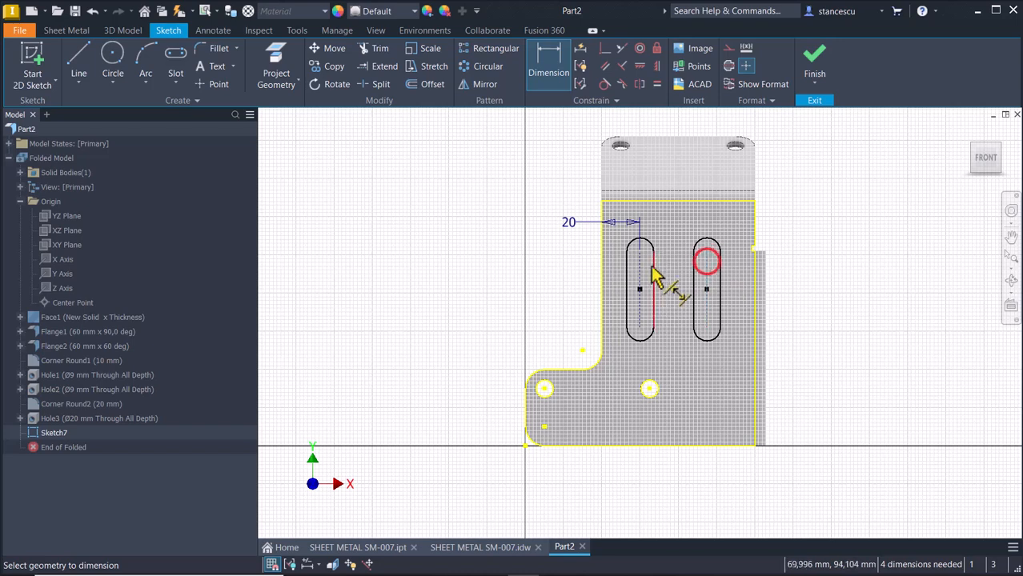
click(640, 267)
click(687, 233)
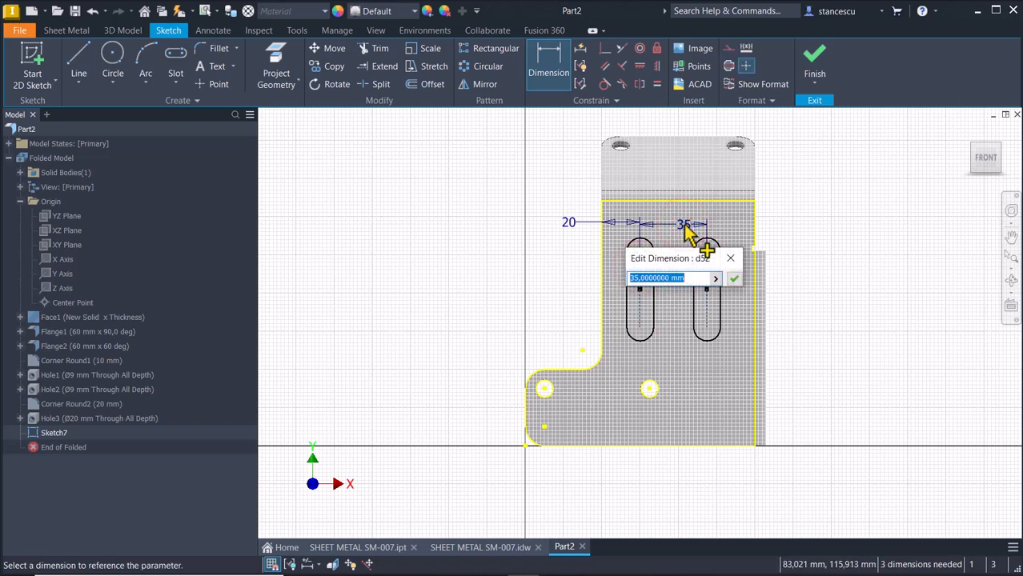
key(Return)
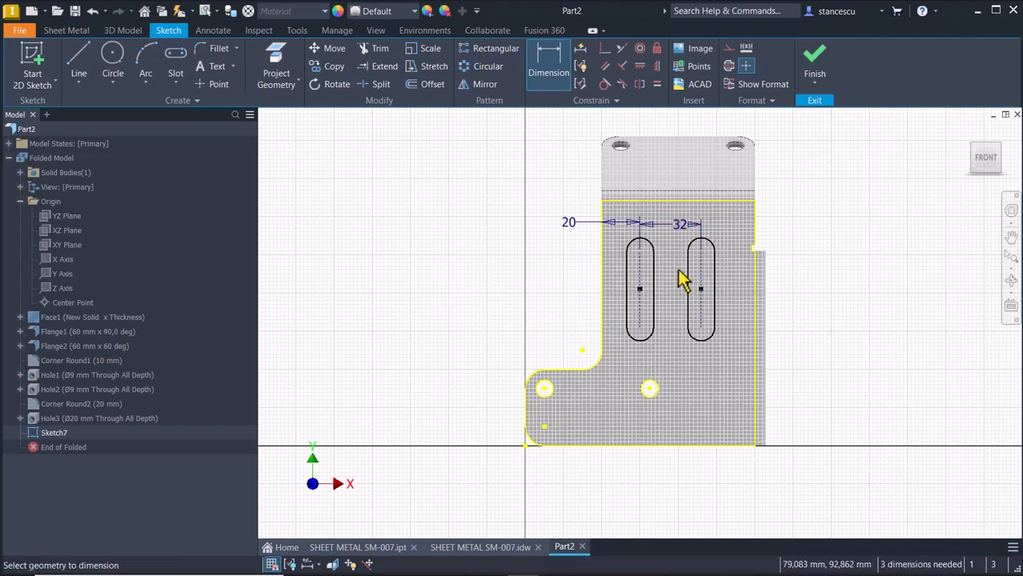
Dimension the left slot's centre-to-centre length as 40 mm.
click(641, 276)
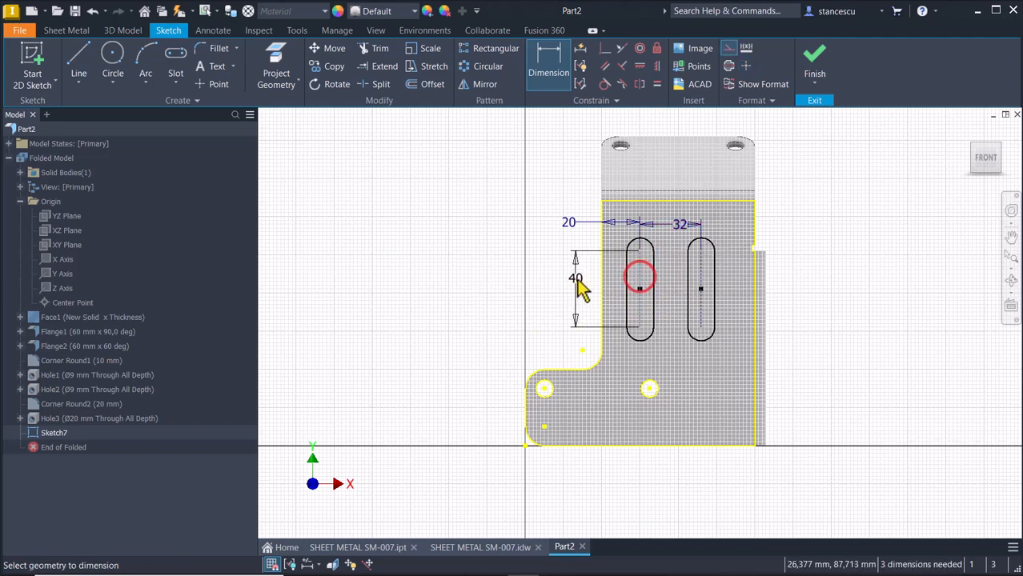
click(575, 278)
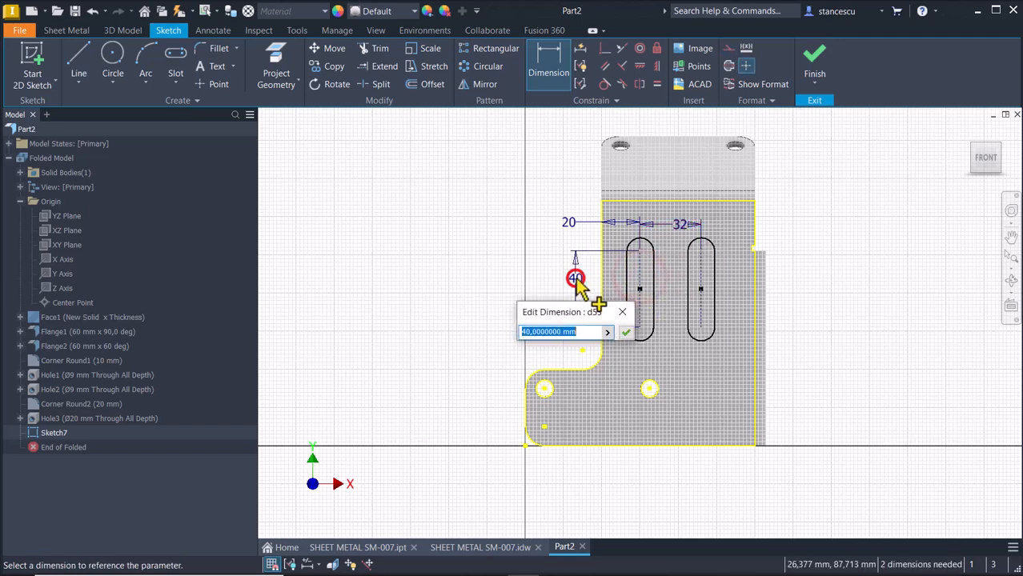
click(626, 333)
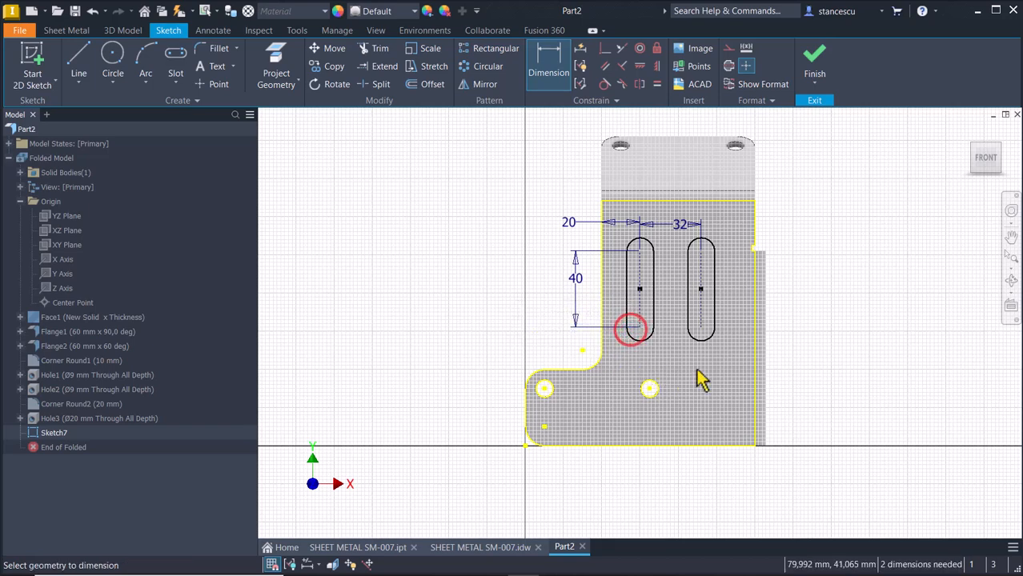
Dimension the right slot's lower arc centre 66 mm above the plate's bottom edge.
click(700, 291)
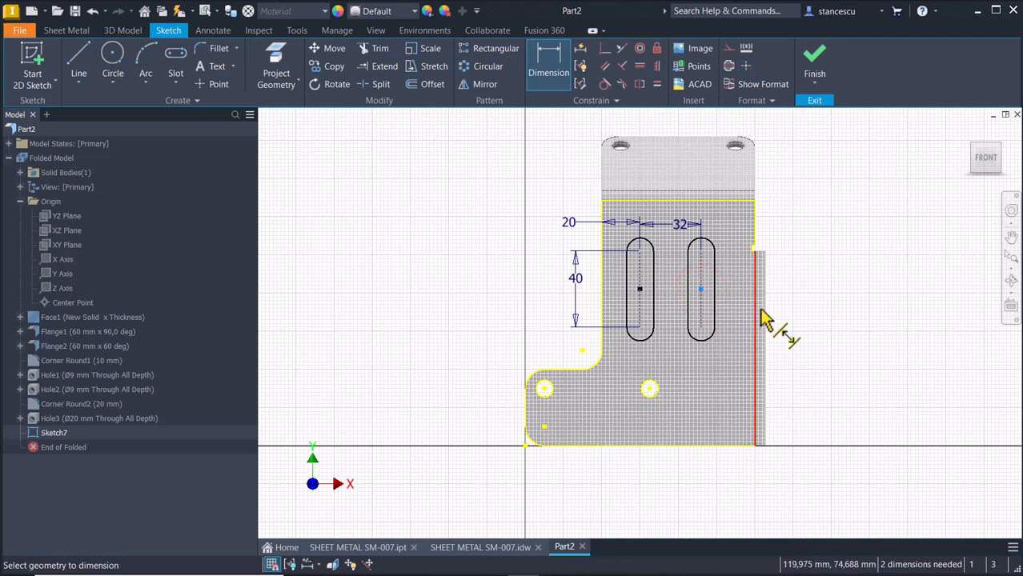
key(Escape)
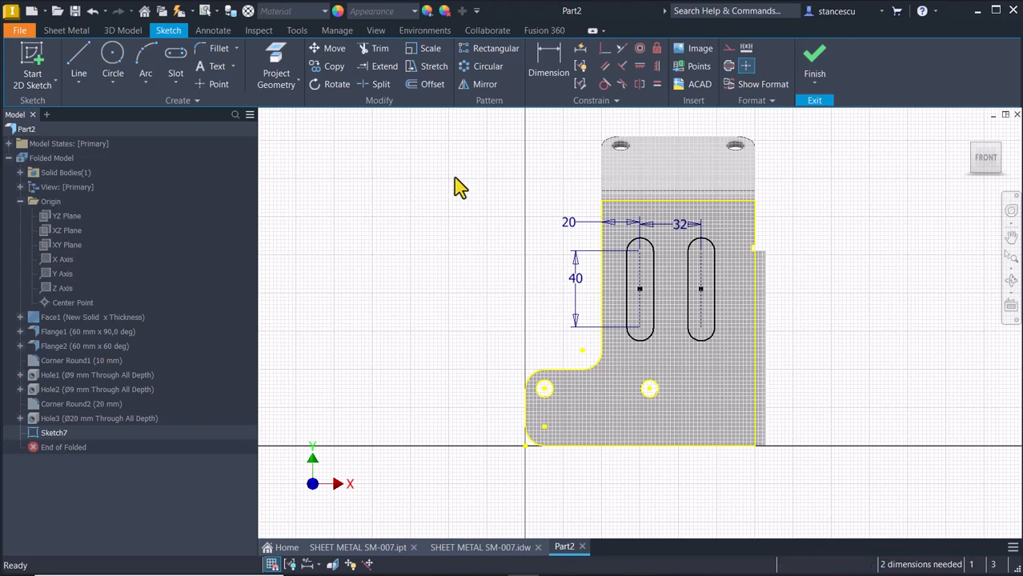
click(546, 72)
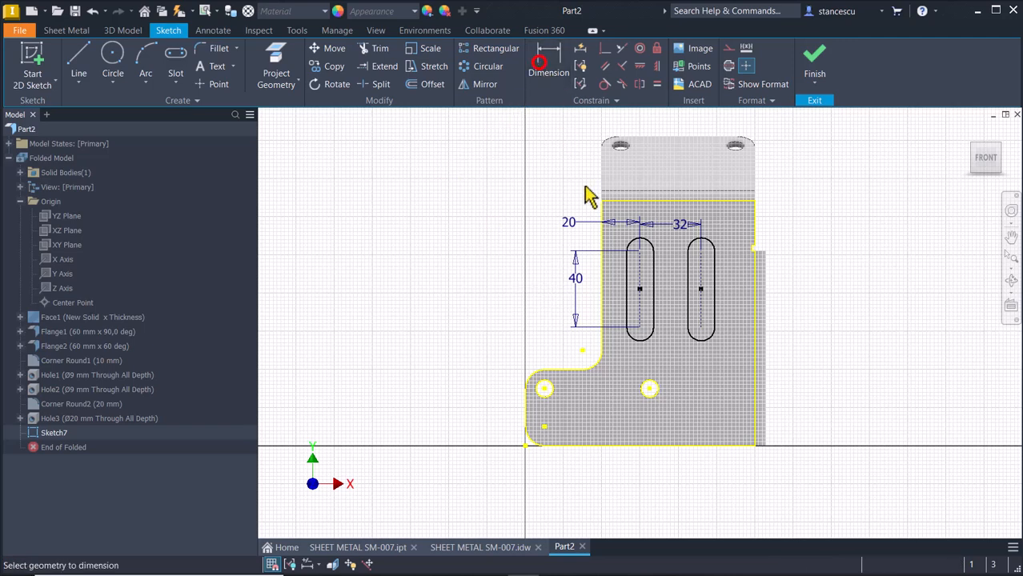
click(699, 327)
click(720, 442)
click(829, 384)
text(66)
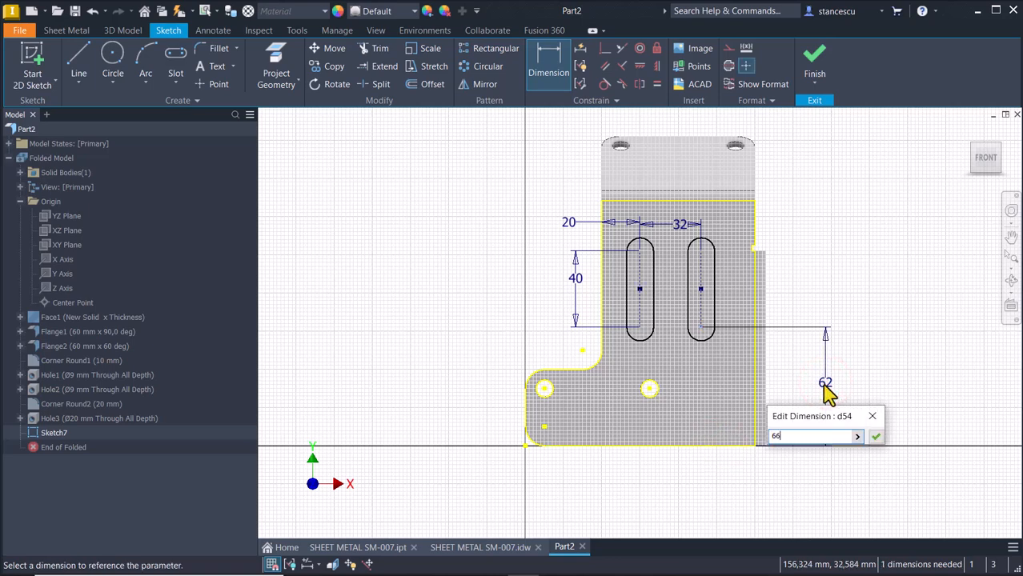
key(Return)
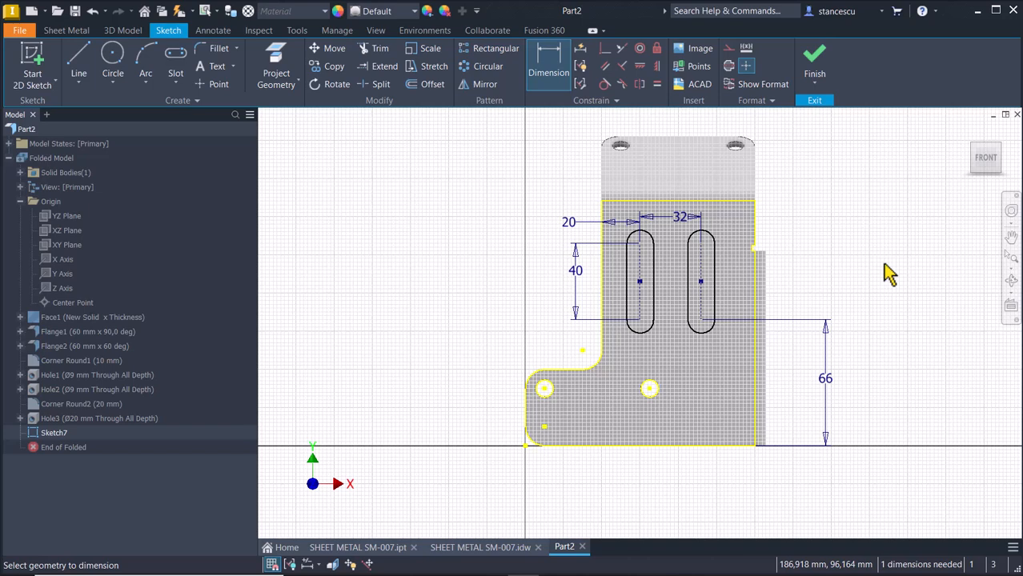
Dimension the left slot's lower end arc with a 5,5 mm radius and finish the sketch.
click(638, 340)
click(575, 359)
text(5,5)
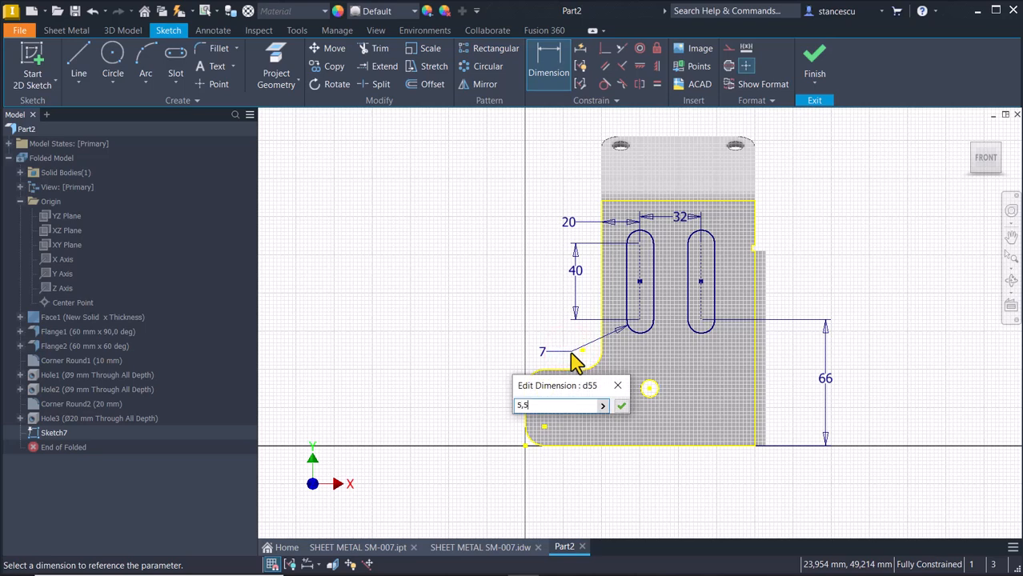
key(Return)
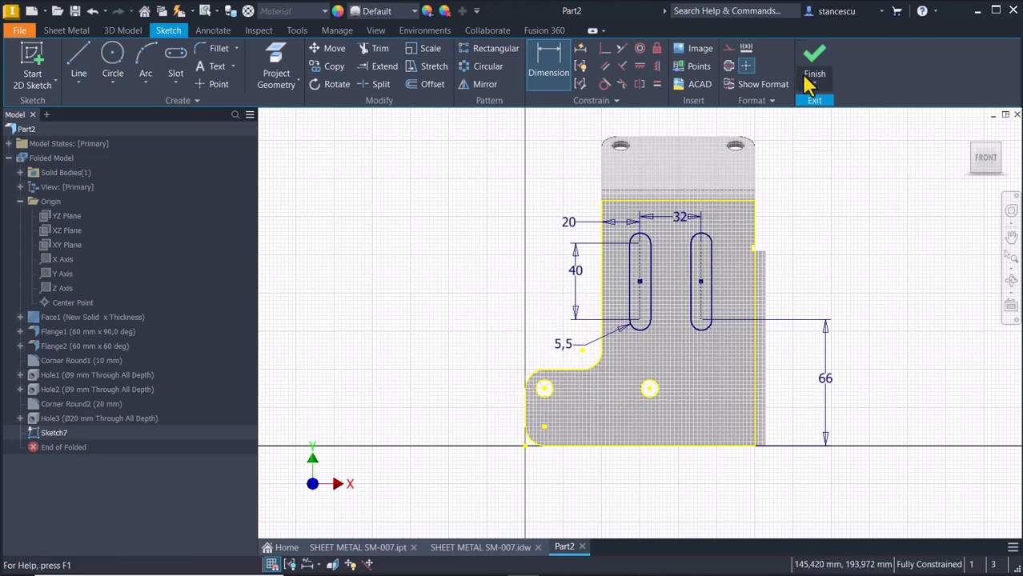
click(814, 66)
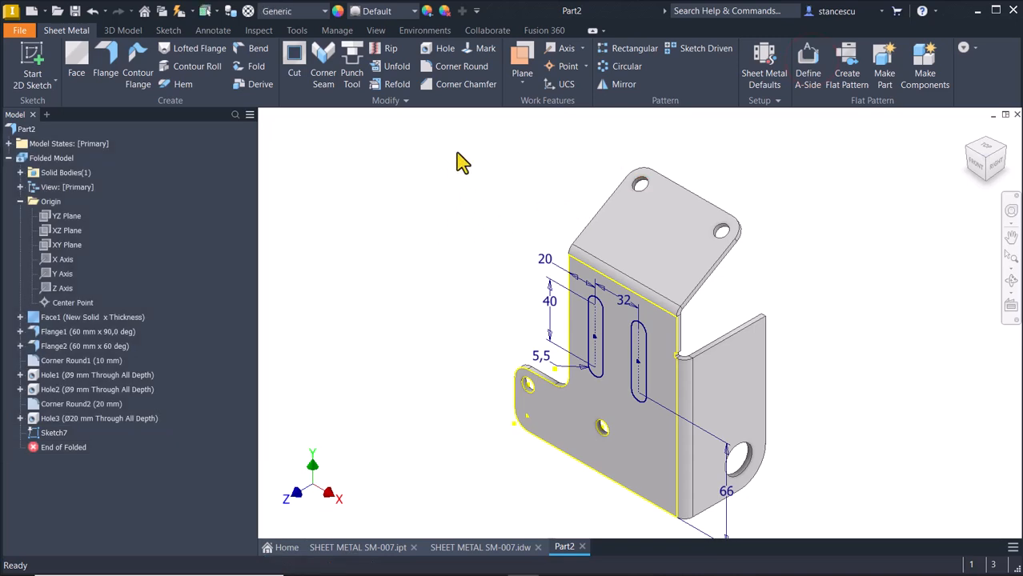
Cut both slot profiles through the plate, using Thickness as the cut distance.
click(404, 102)
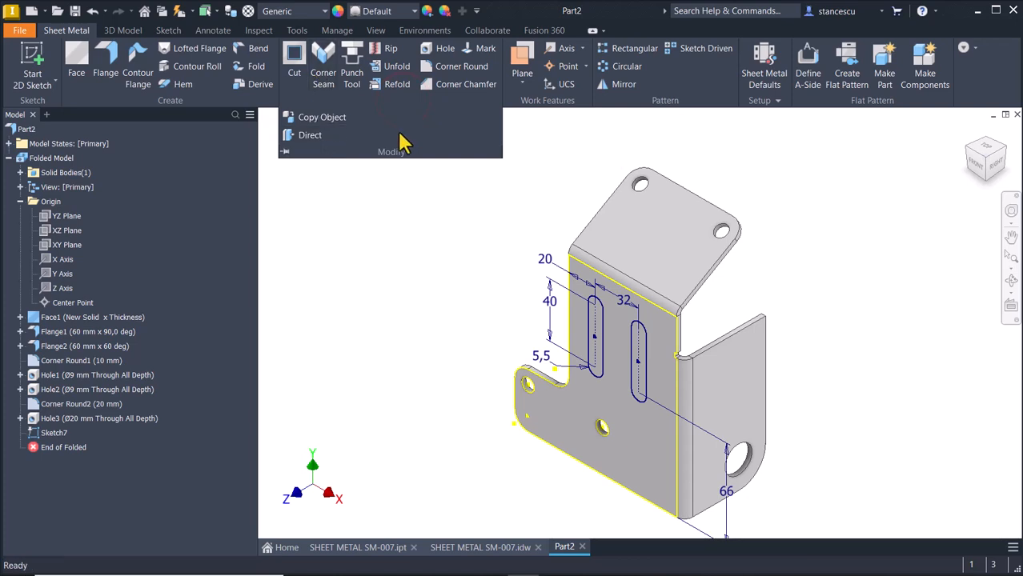
click(776, 100)
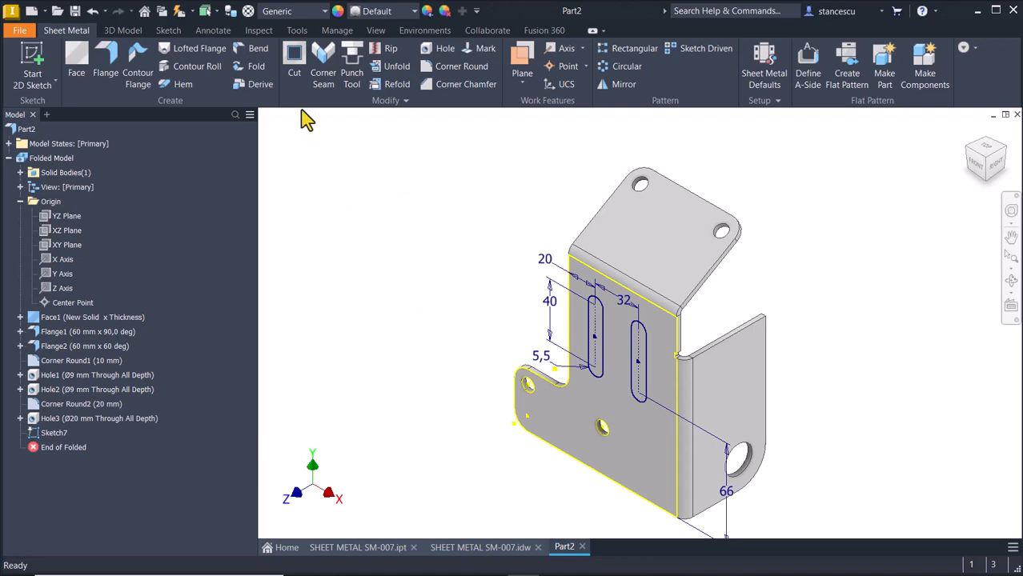
click(295, 57)
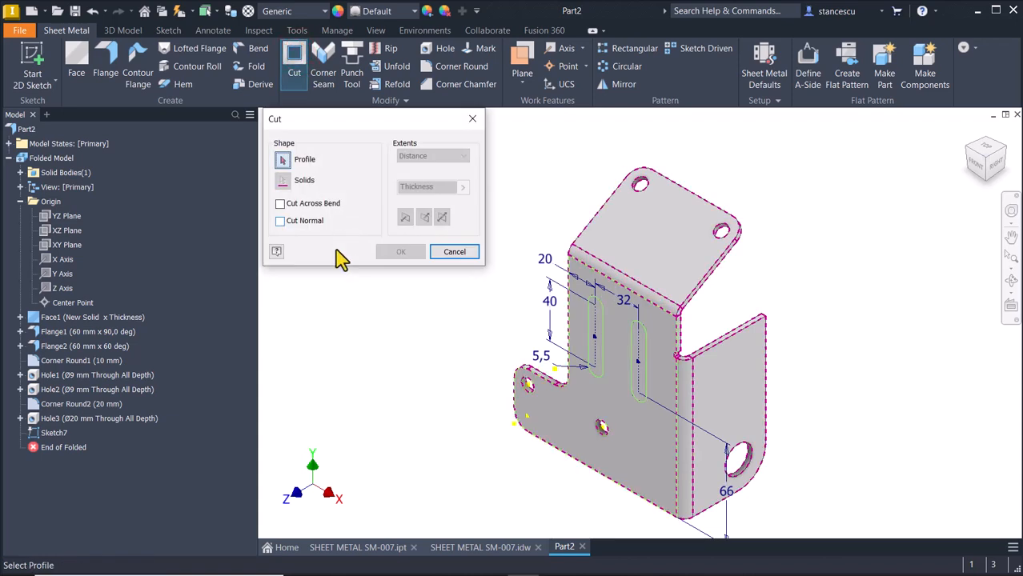
click(600, 324)
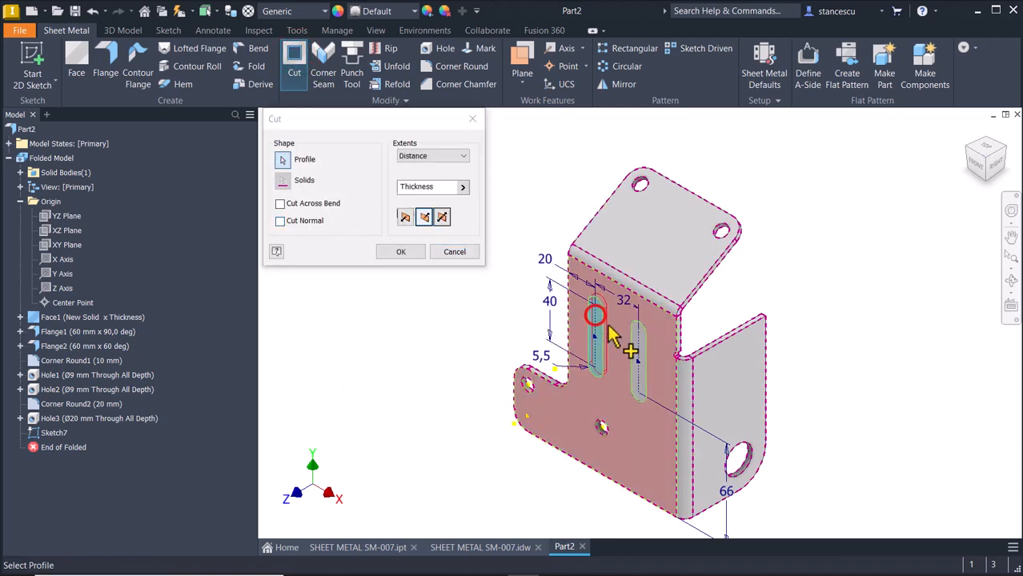
click(645, 357)
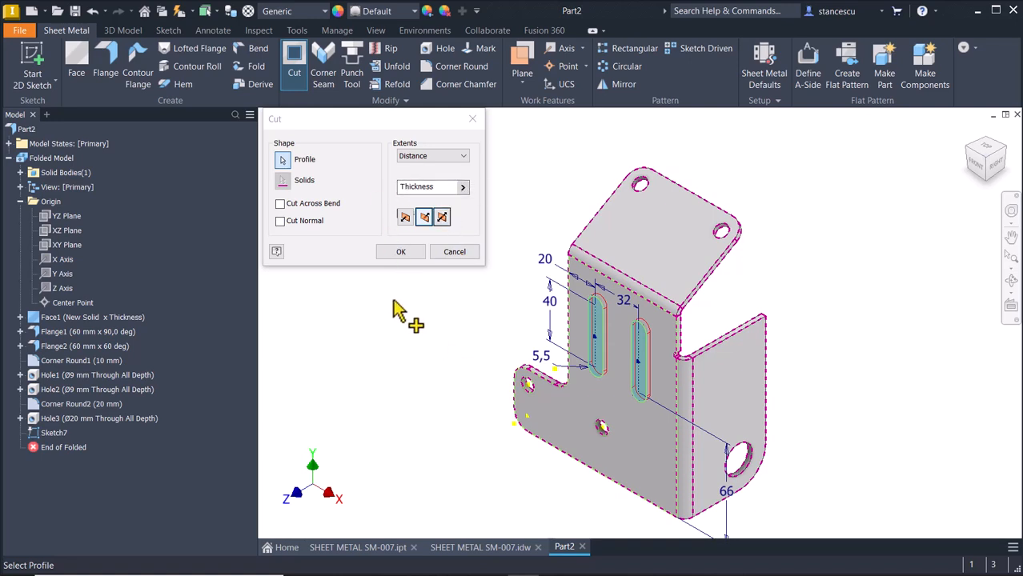
click(400, 252)
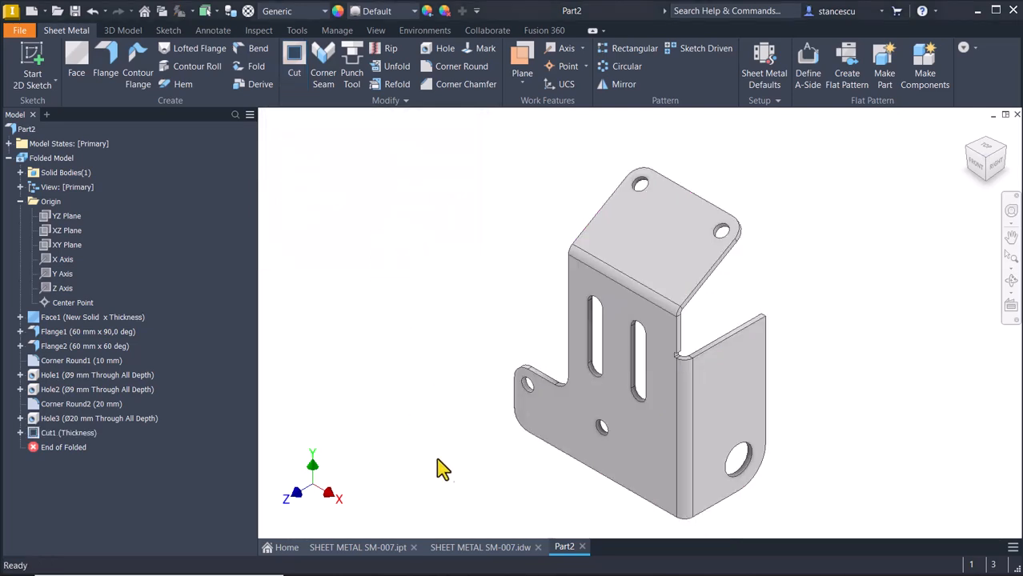
Examine the SHEET METAL SM-007.idw drawing for the remaining horizontal flange's position and dimensions, and return to Part2.
click(480, 546)
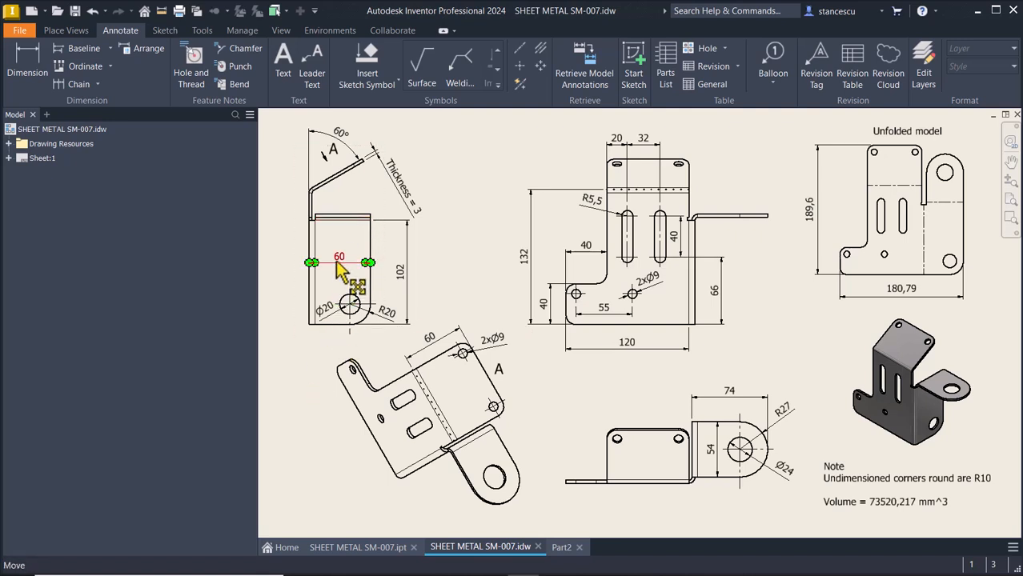
scroll(319, 252, up, 2)
scroll(382, 280, up, 5)
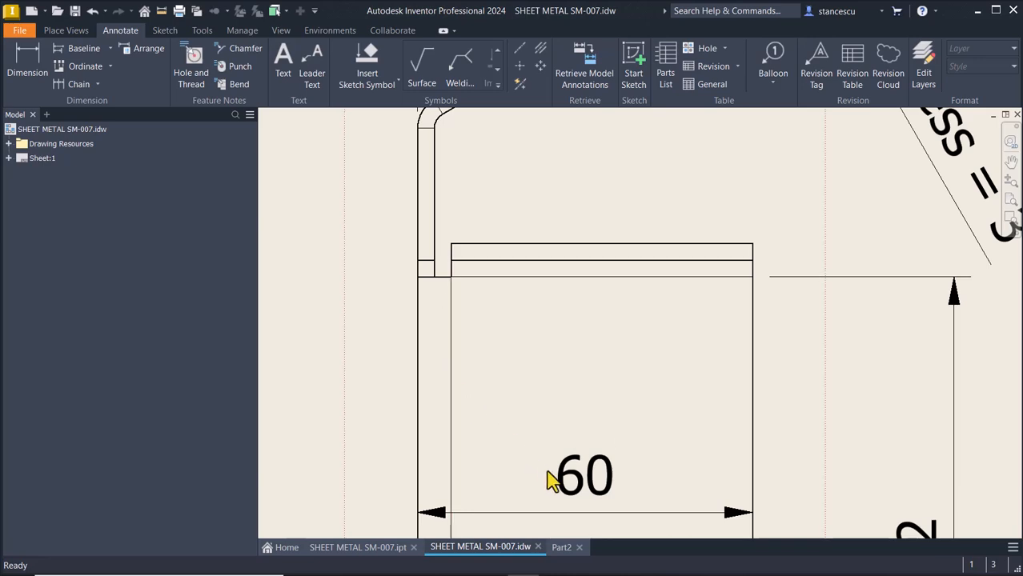
key(Num_Lock)
key(Home)
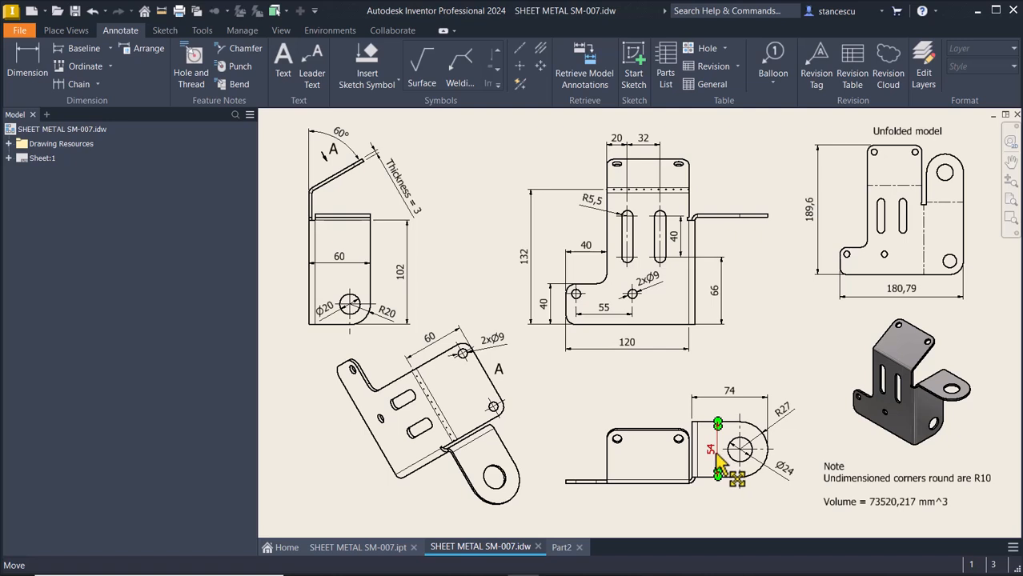
click(612, 382)
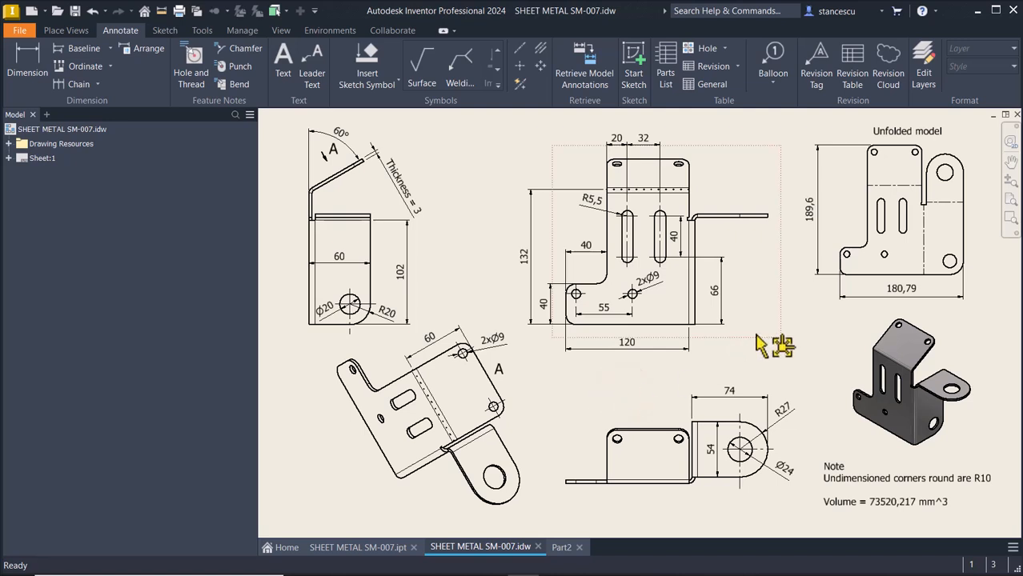
click(554, 547)
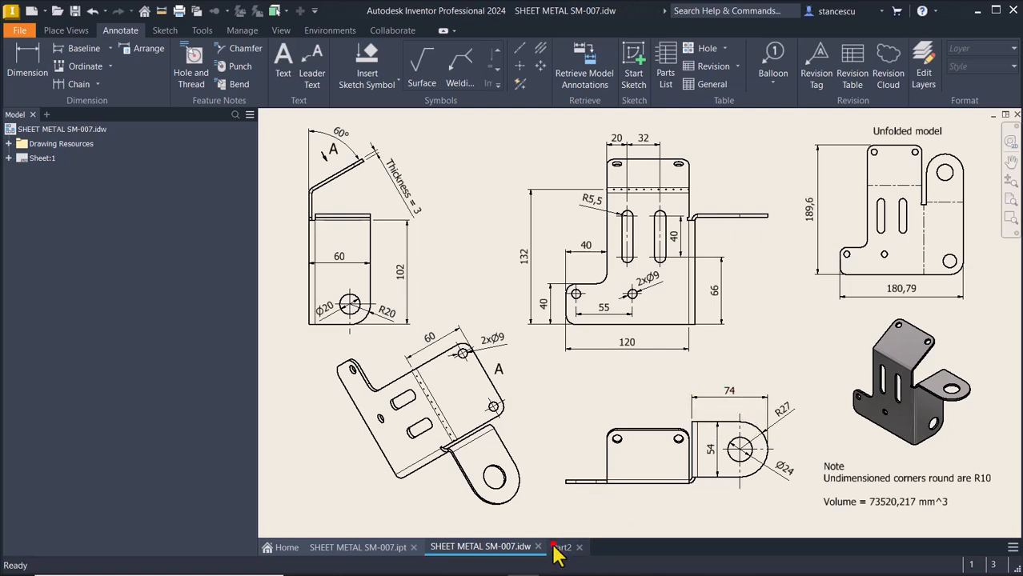
Start a flange on the upper edge of the side flange and set its angle to 90 degrees.
click(442, 208)
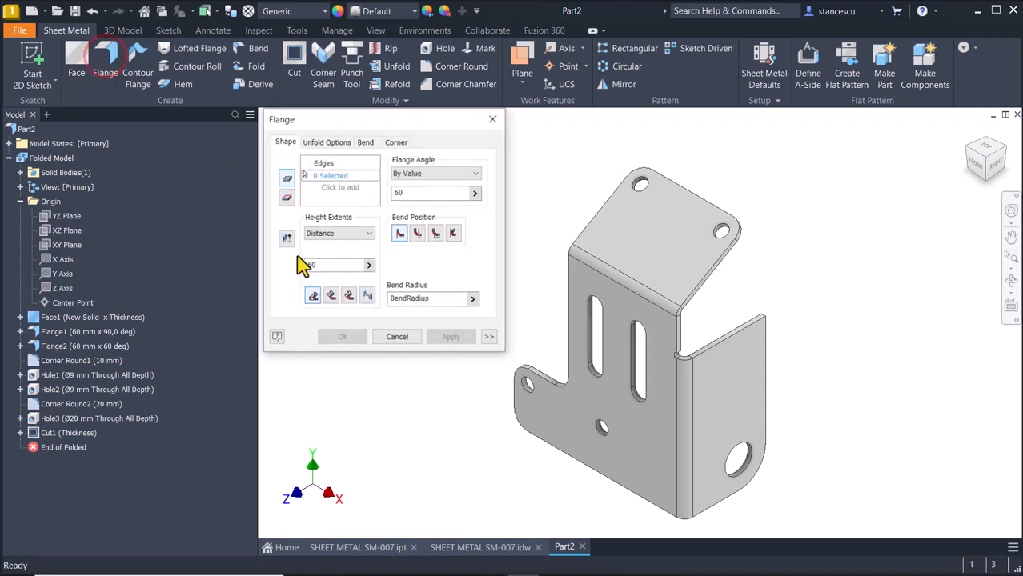
click(721, 349)
click(402, 192)
text(90)
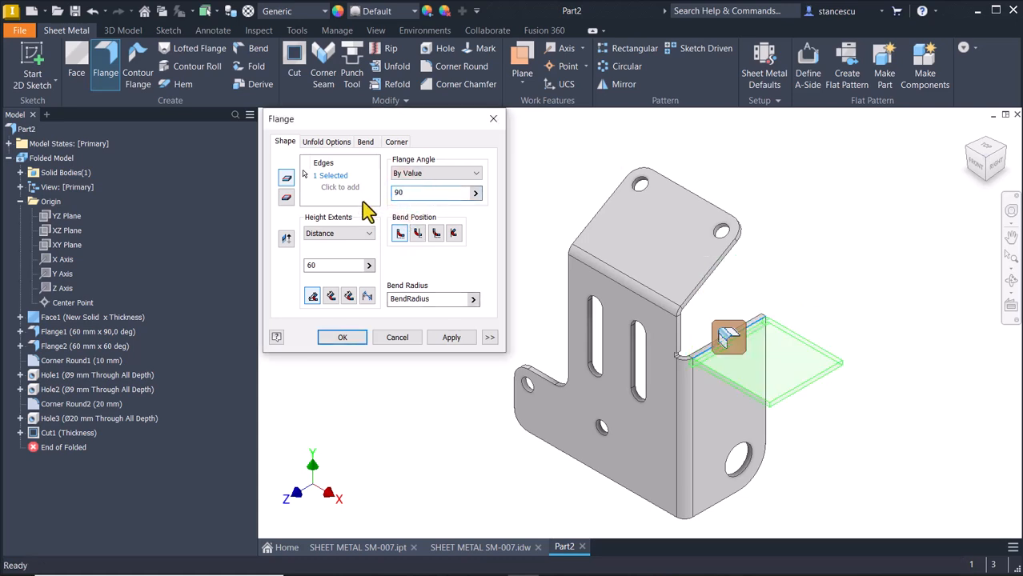
click(418, 233)
click(398, 233)
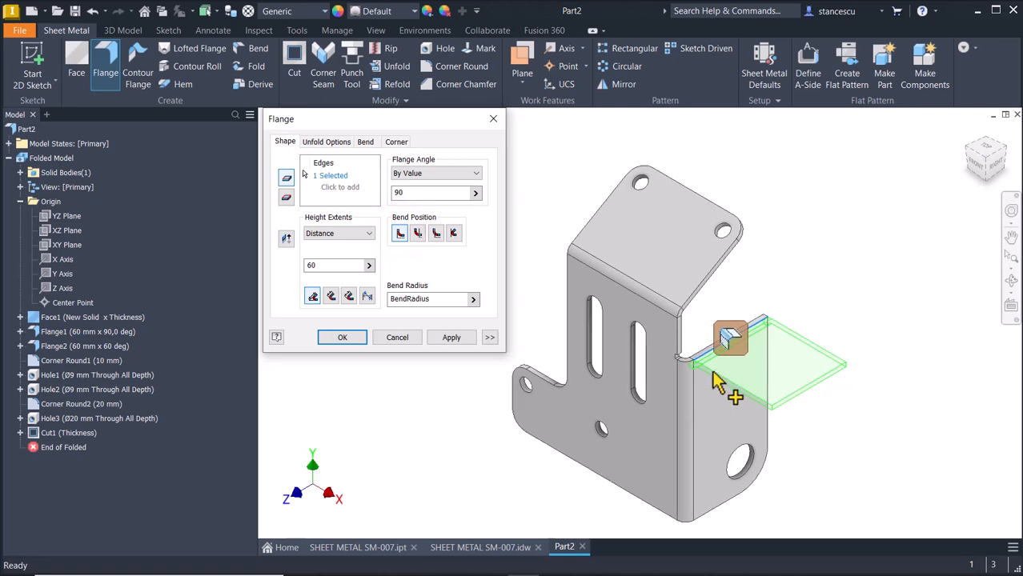
Set the new flange to bend from the adjacent face with a height of 74 mm, and create it.
scroll(768, 401, down, 3)
scroll(788, 408, down, 5)
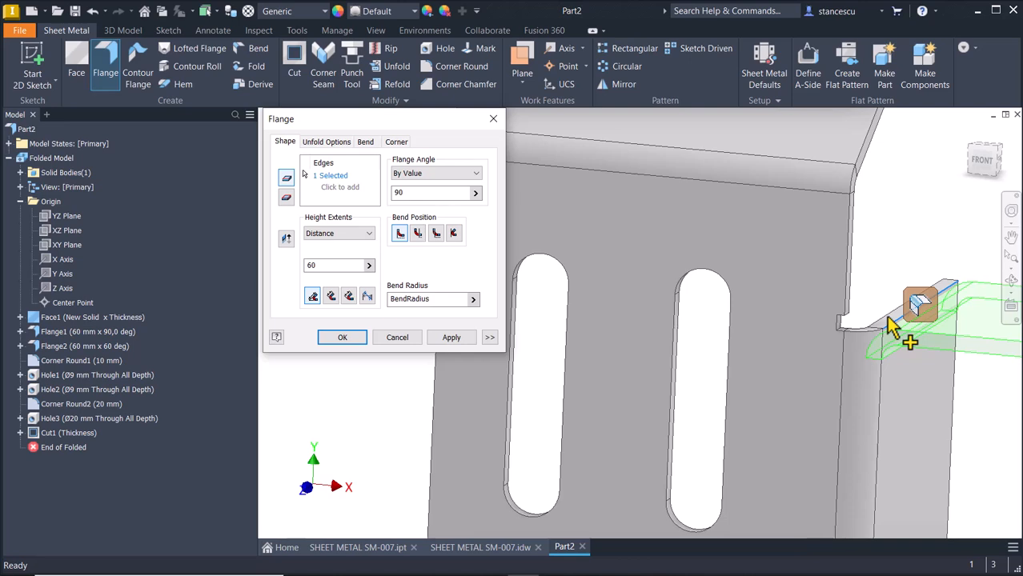
click(419, 234)
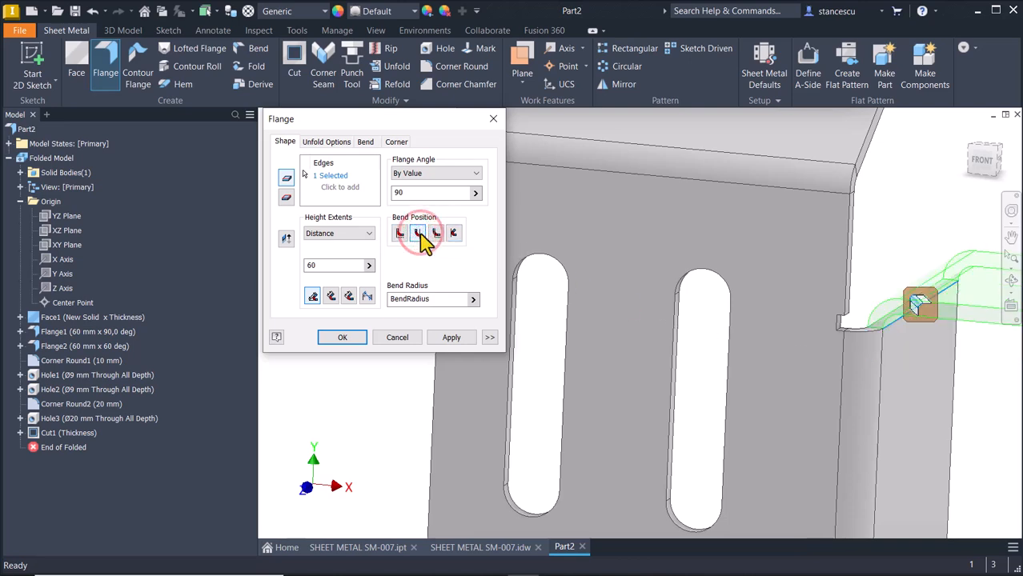
key(F6)
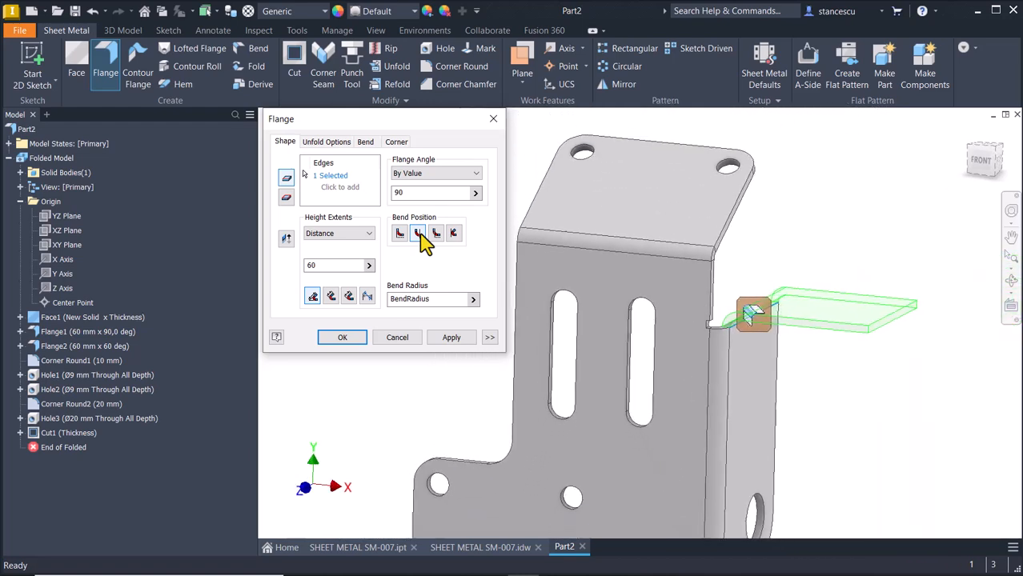
double_click(332, 266)
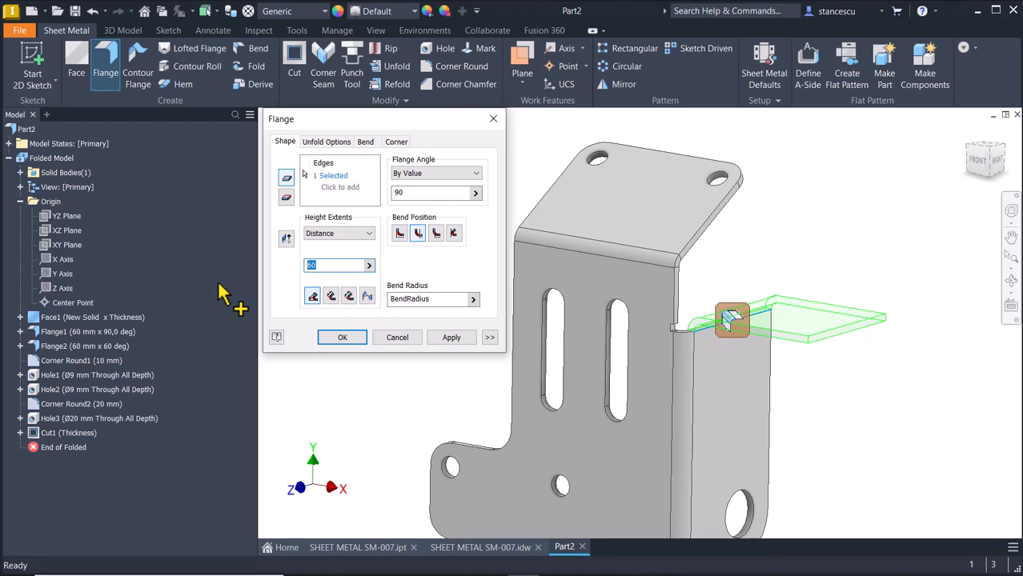
text(74)
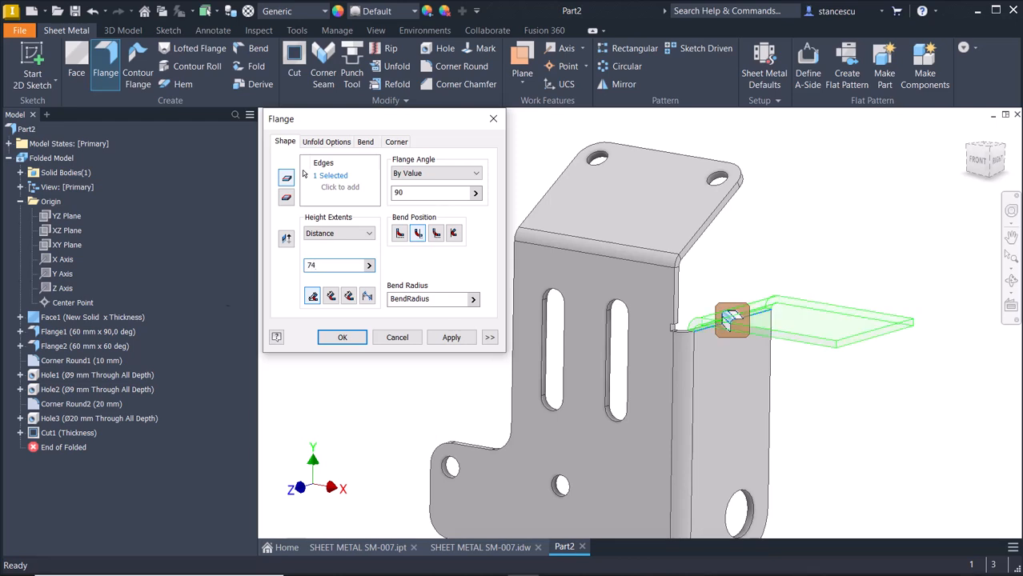
click(340, 340)
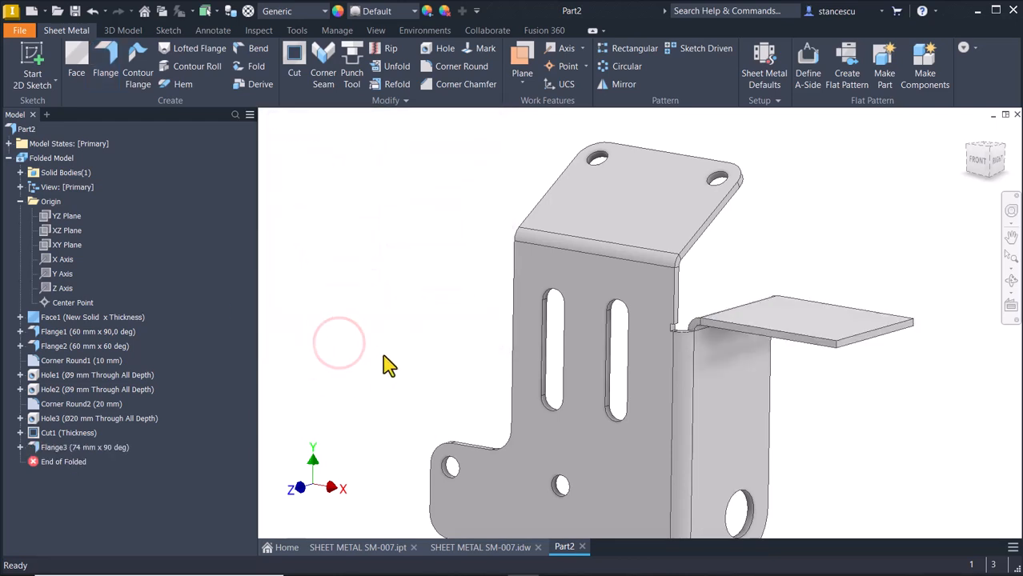
key(F6)
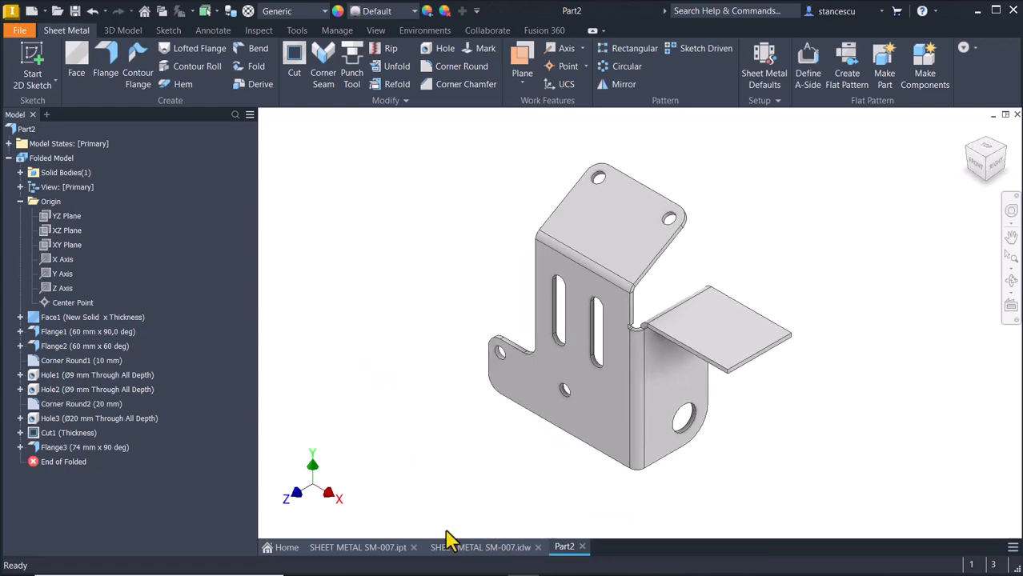
Check the new flange's end radius in the SHEET METAL SM-007.idw drawing and round its two outer corners in Part2 with a 27 mm radius.
click(468, 547)
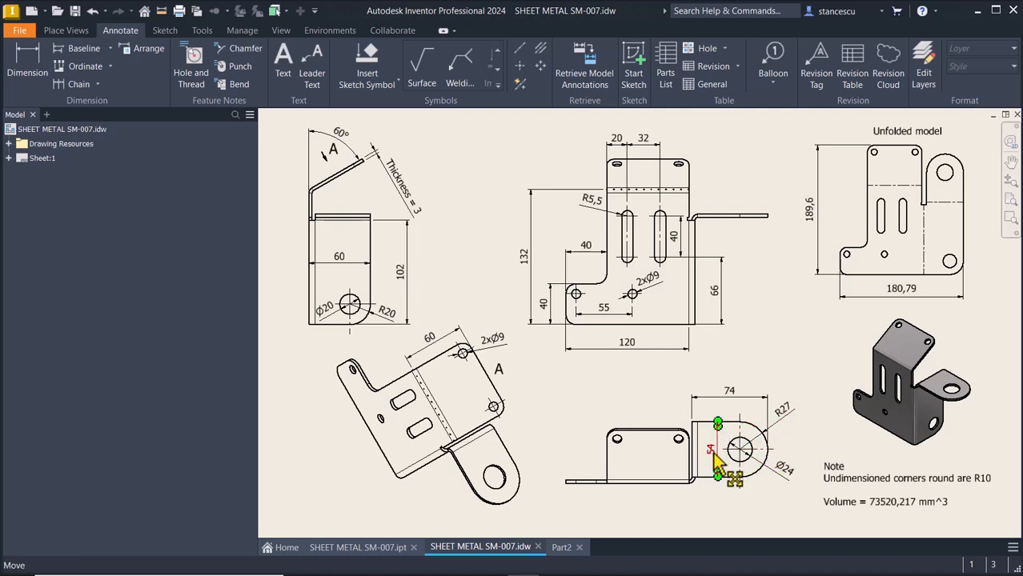
click(563, 547)
click(433, 241)
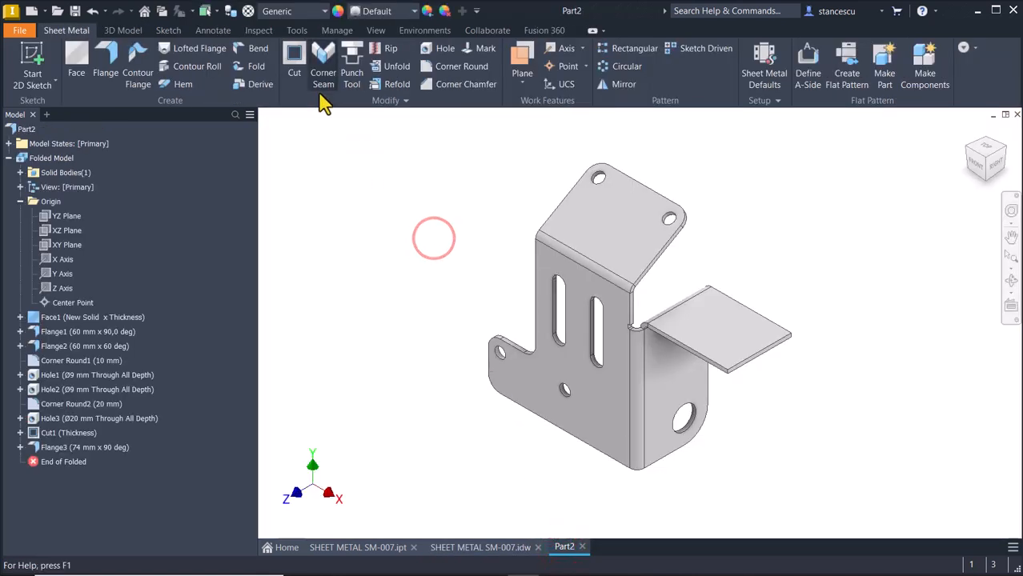
click(455, 70)
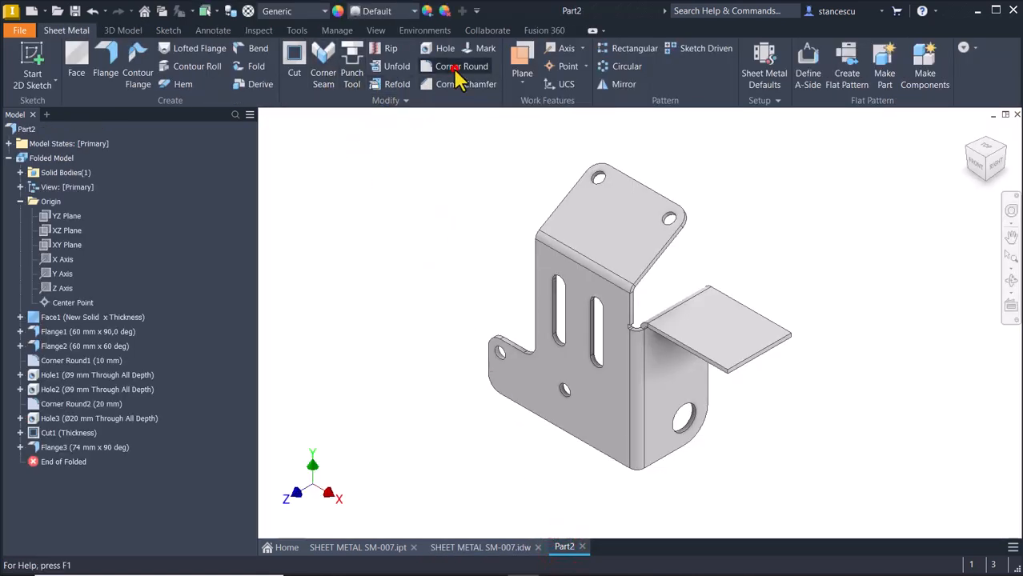
click(727, 373)
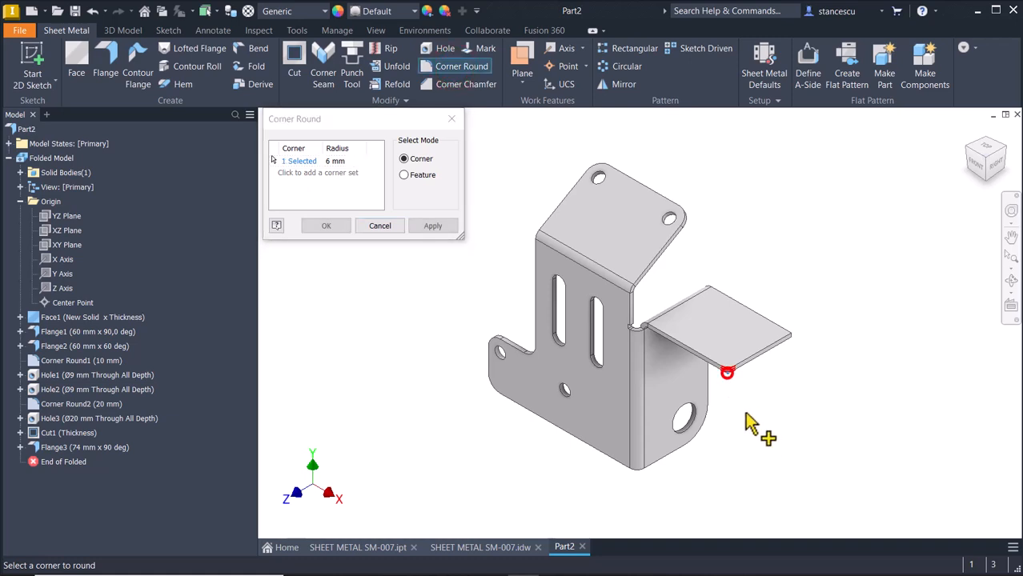
key(2)
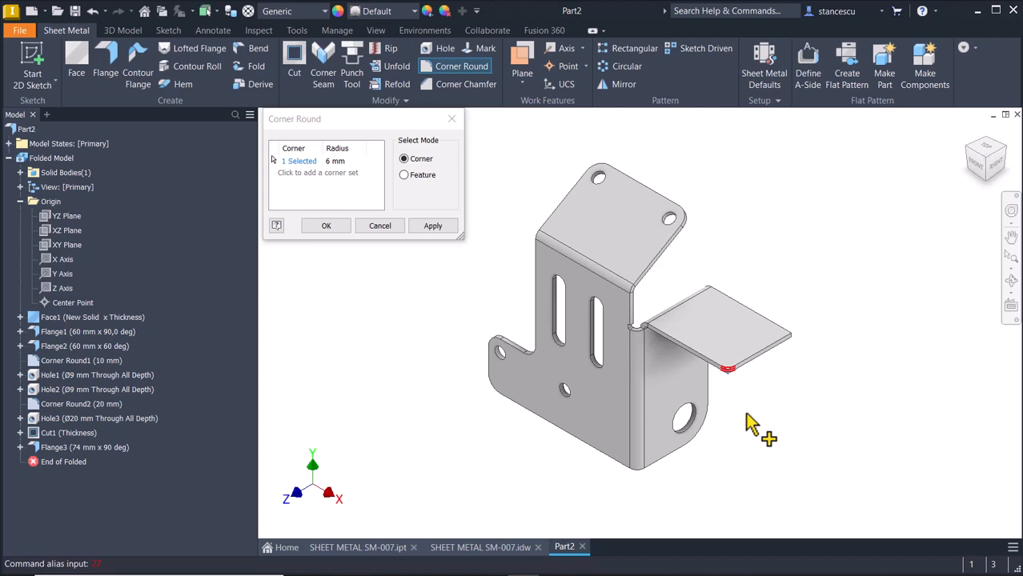
click(345, 158)
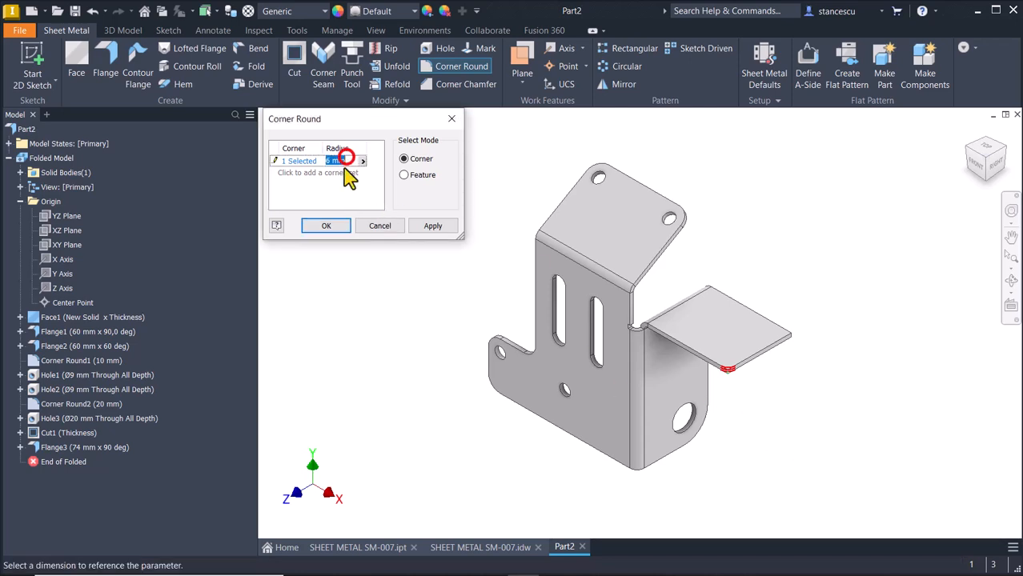
text(27)
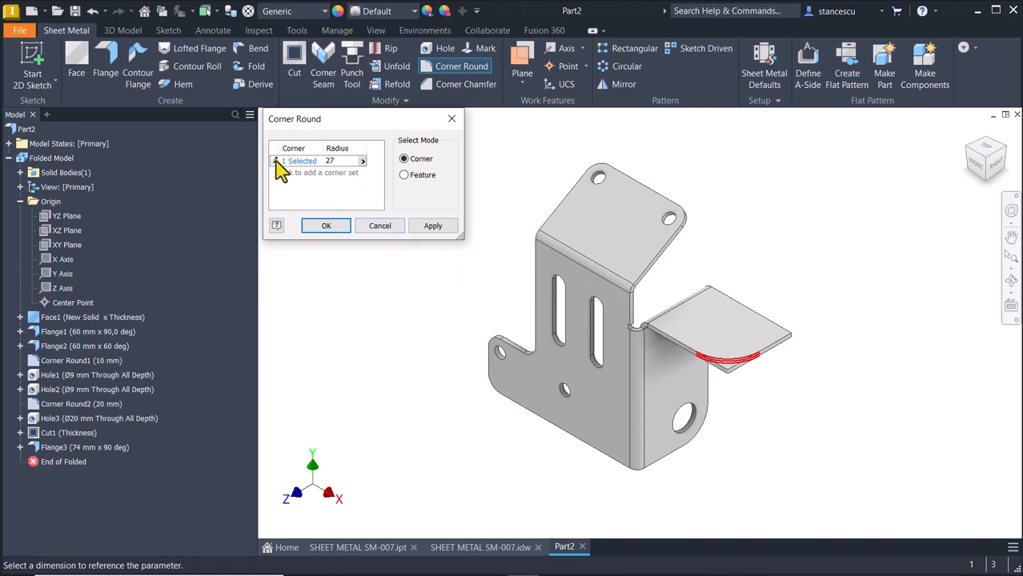
click(793, 339)
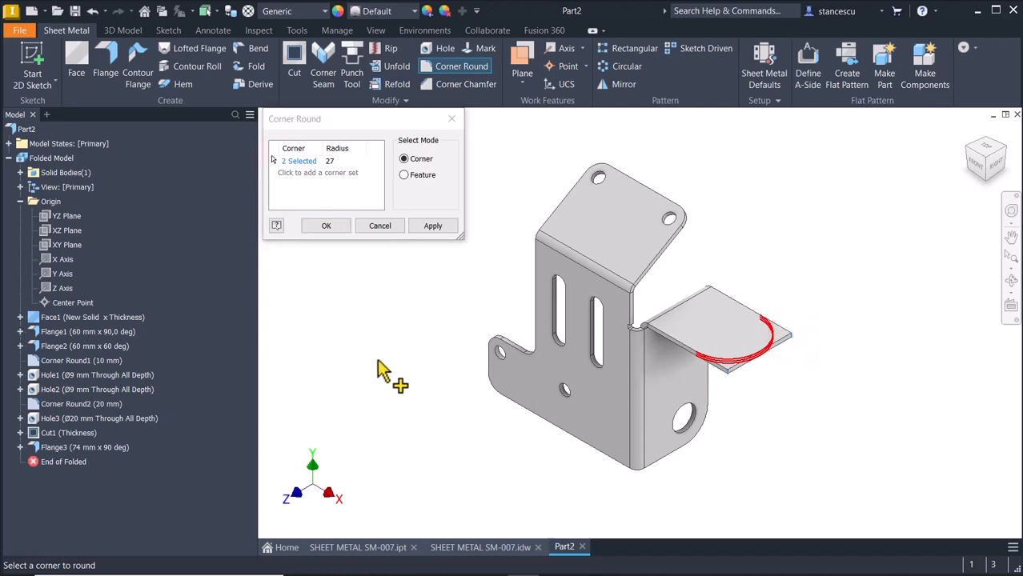
click(326, 226)
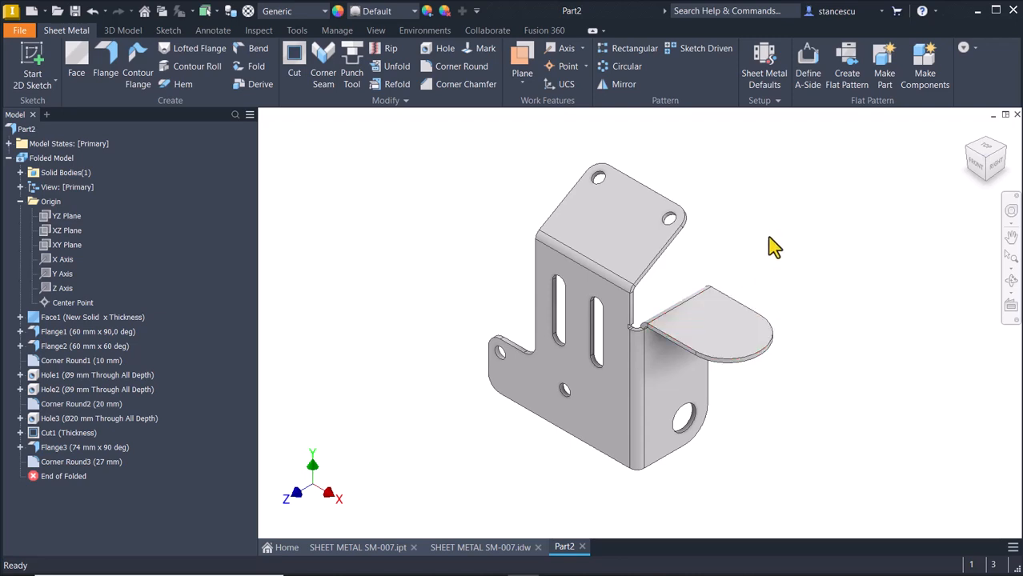
Create a sketch on the horizontal flange's top face and place a 24 mm through-all hole at the rounded end's center.
click(736, 324)
click(826, 320)
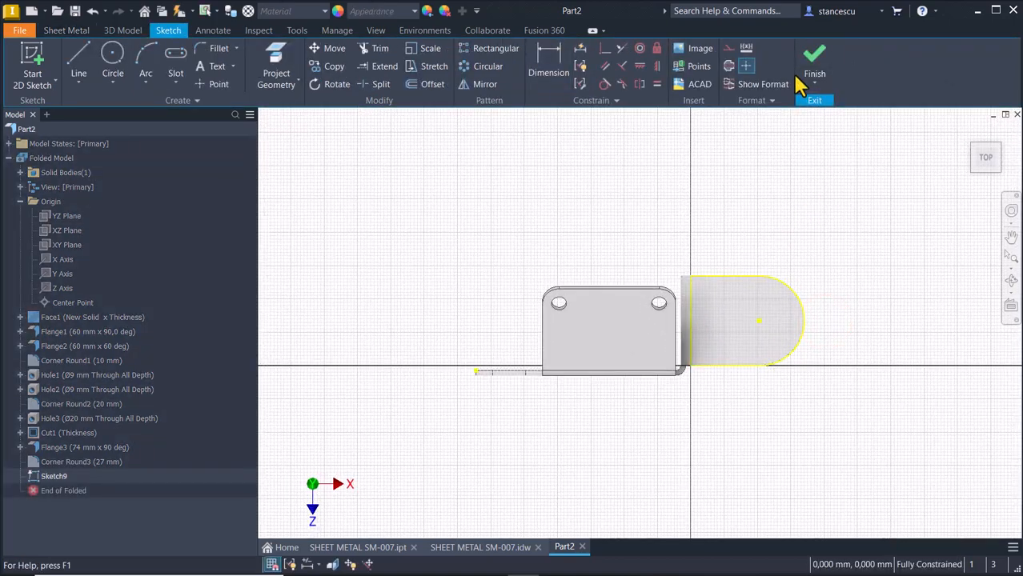
click(809, 68)
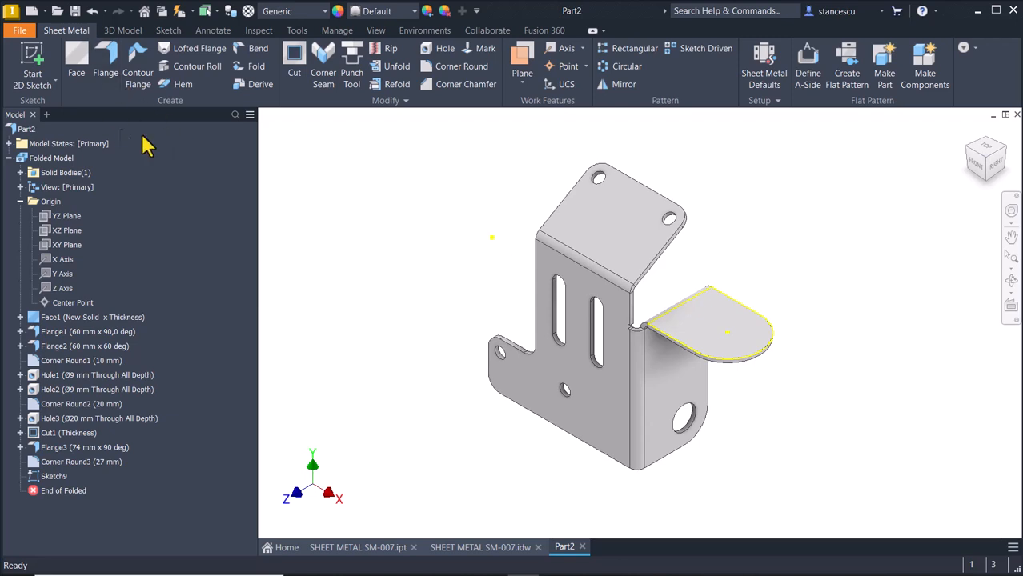
click(445, 49)
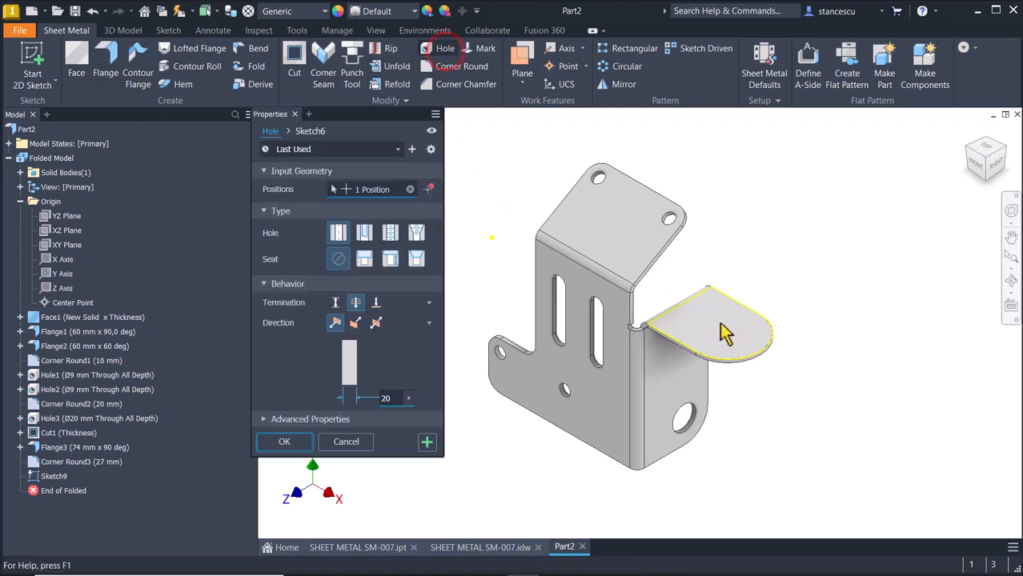
click(727, 333)
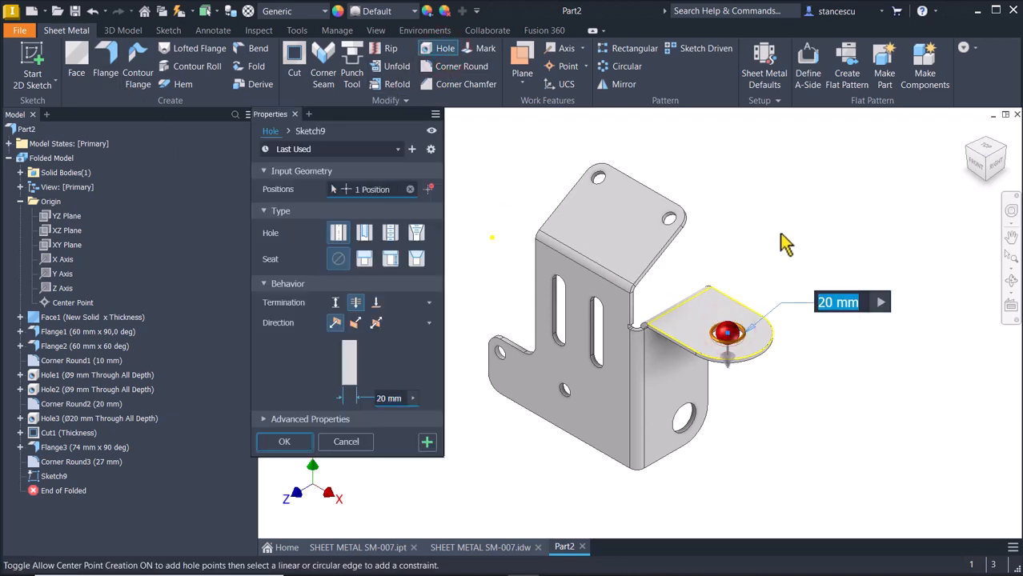
text(24)
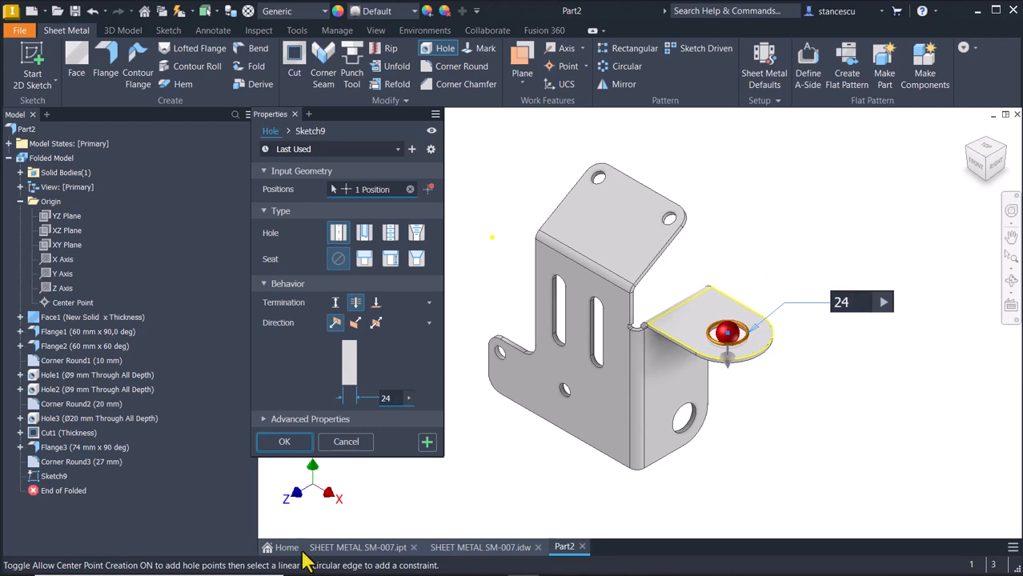
click(286, 445)
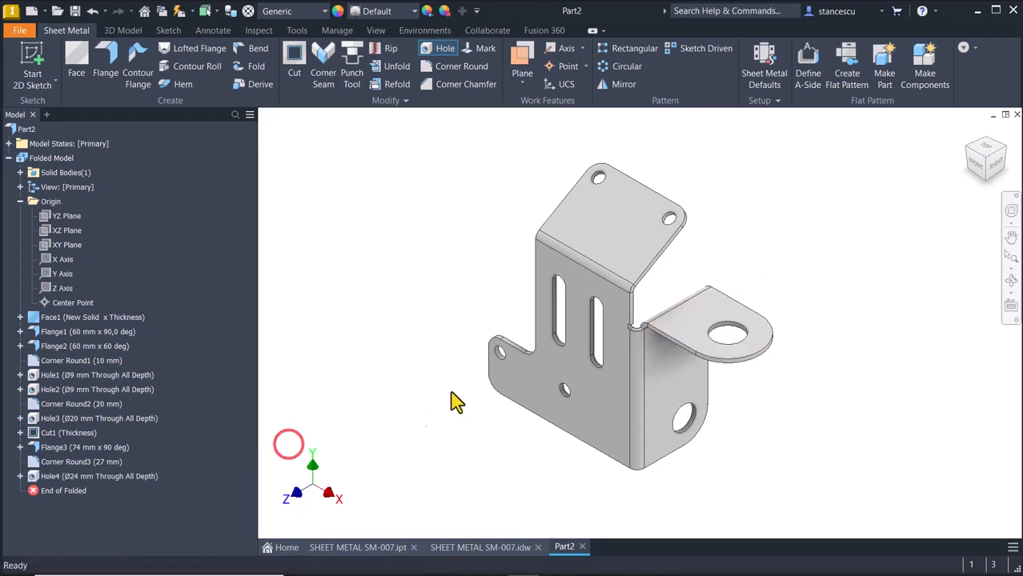
click(407, 251)
key(Num_Lock)
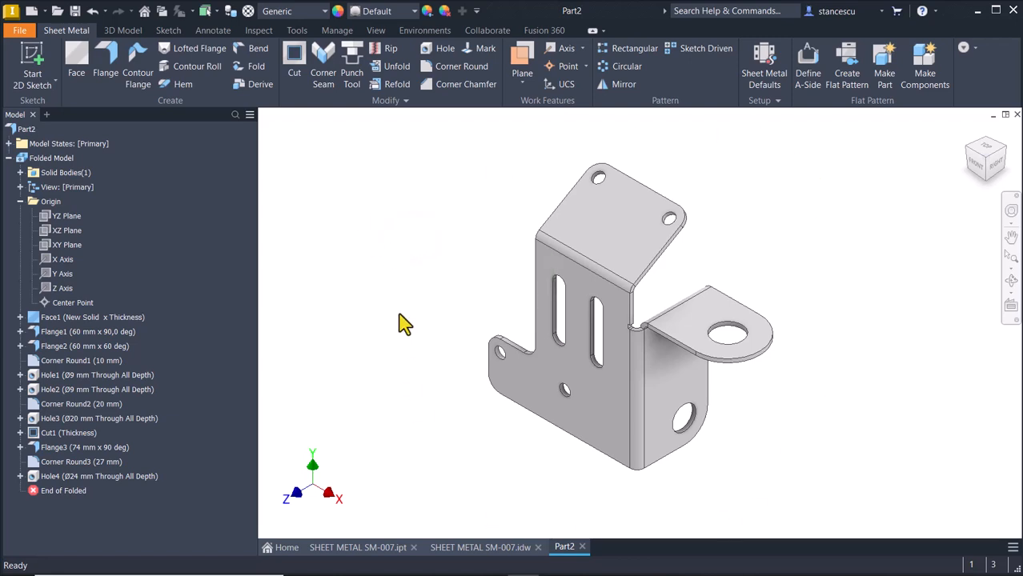
Compare with the SHEET METAL SM-007.ipt reference part and set Part2's material to Stainless Steel.
click(368, 549)
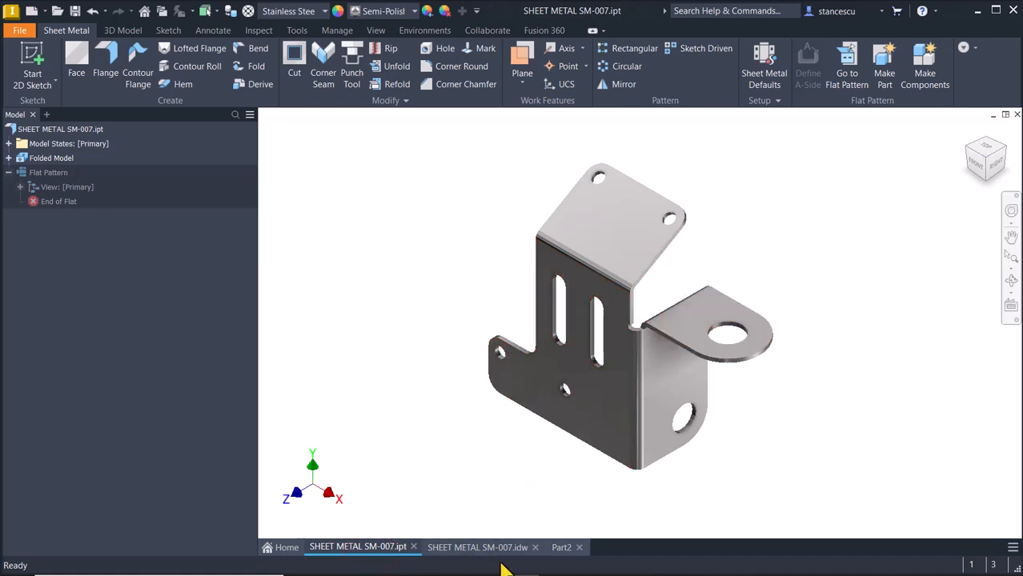
click(558, 548)
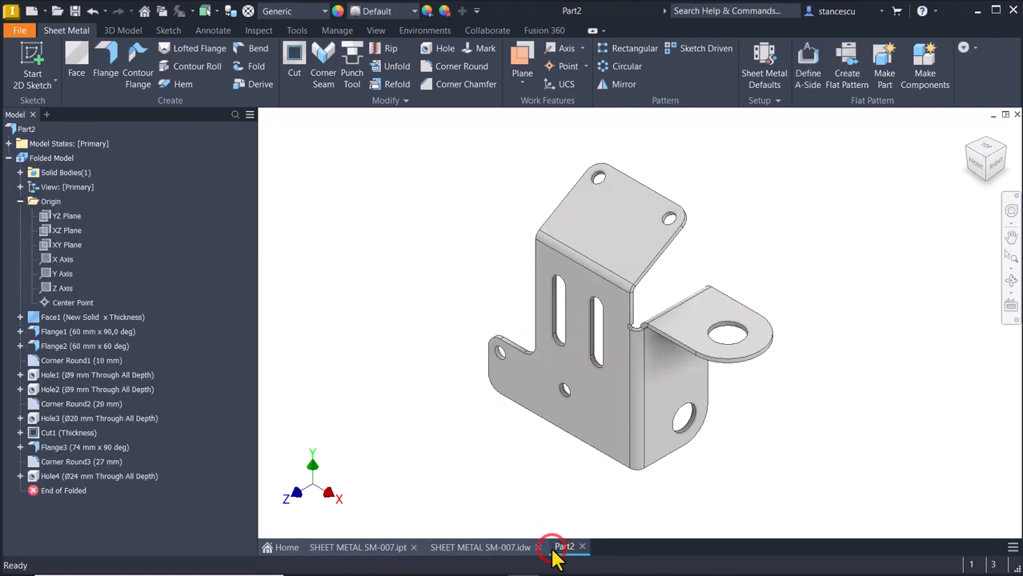
click(485, 436)
click(306, 16)
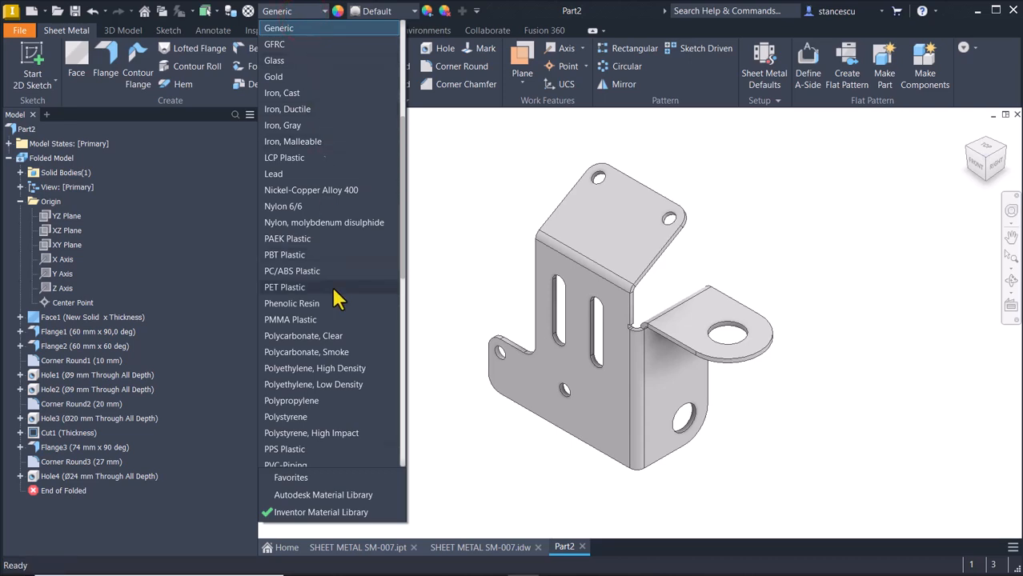
scroll(336, 299, down, 6)
click(304, 223)
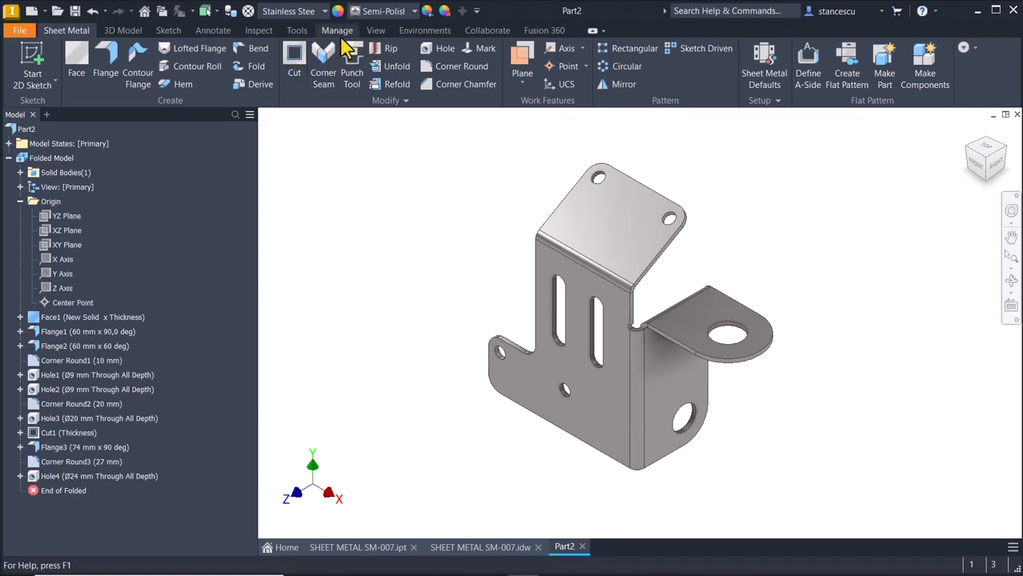
Change the visual style of the bracket to Shaded, without edges.
click(376, 31)
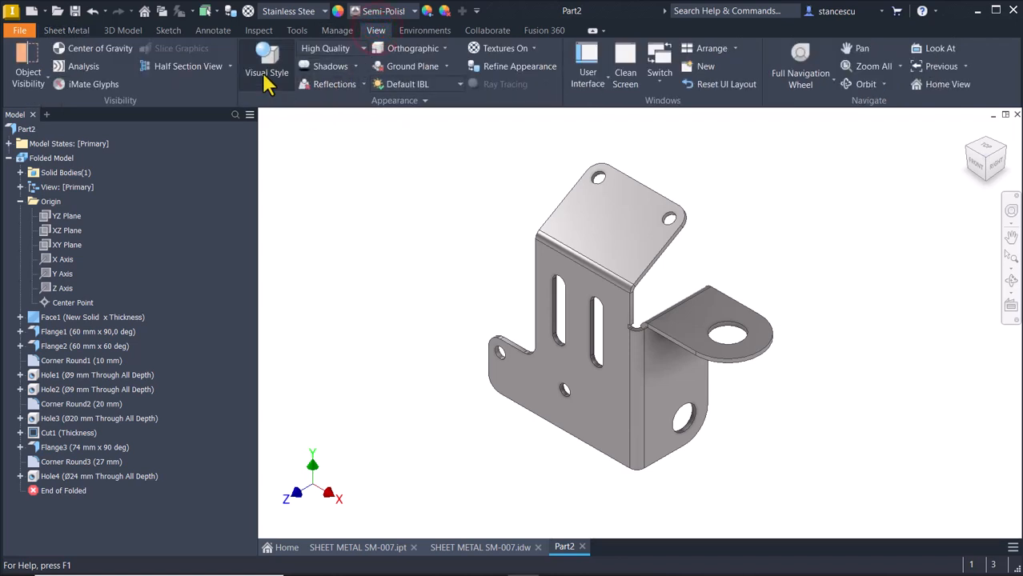
click(266, 71)
click(288, 138)
click(372, 298)
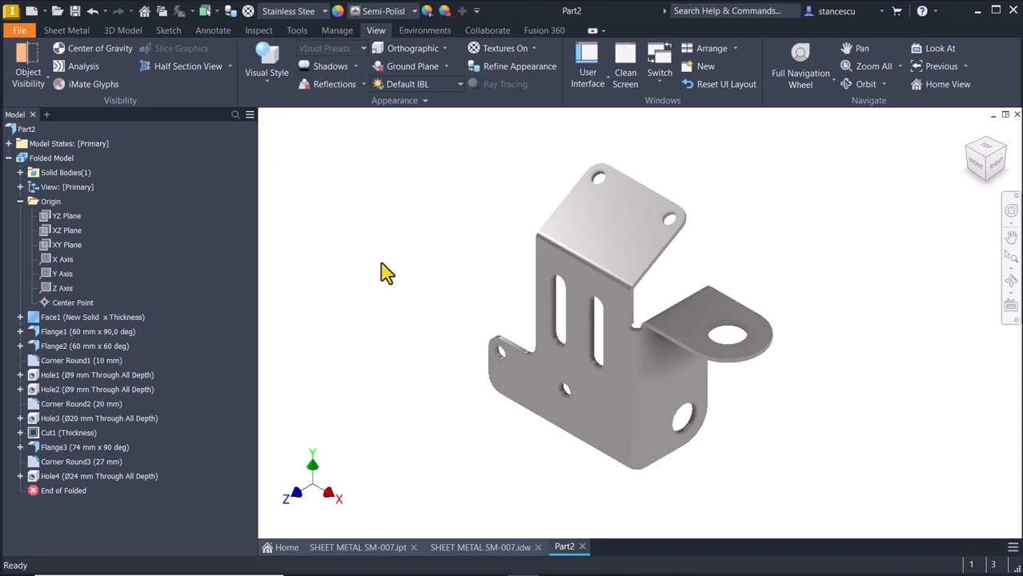
Collapse the Origin folder, update the folded model's physical properties in its iProperties, and copy the calculated volume.
click(20, 202)
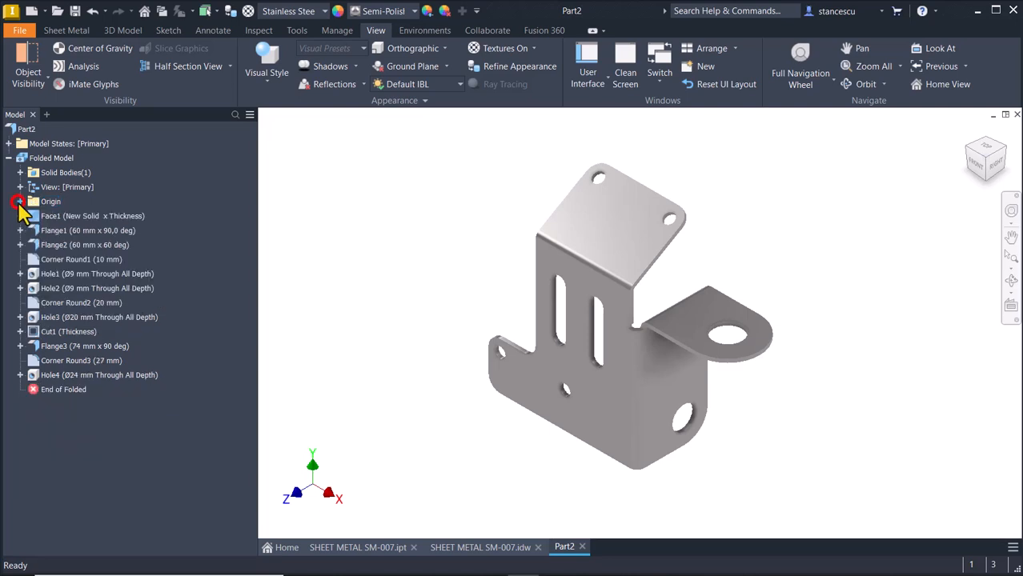
right_click(48, 156)
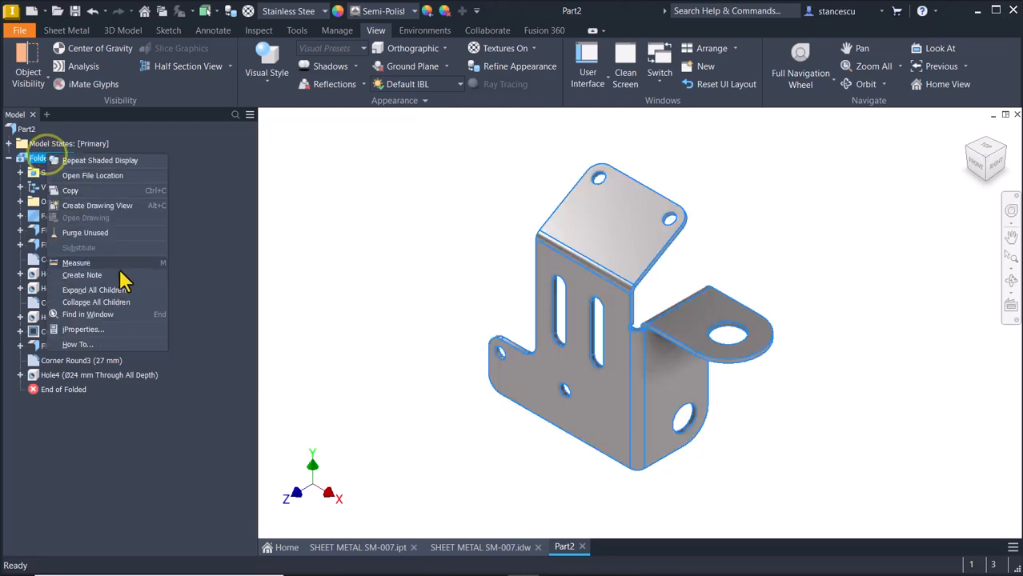
click(88, 333)
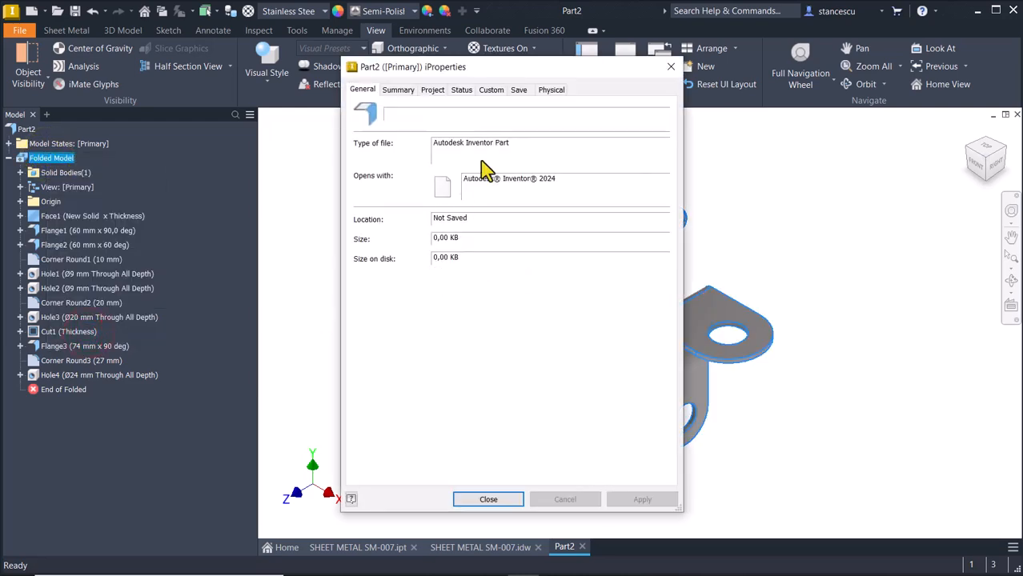
click(550, 89)
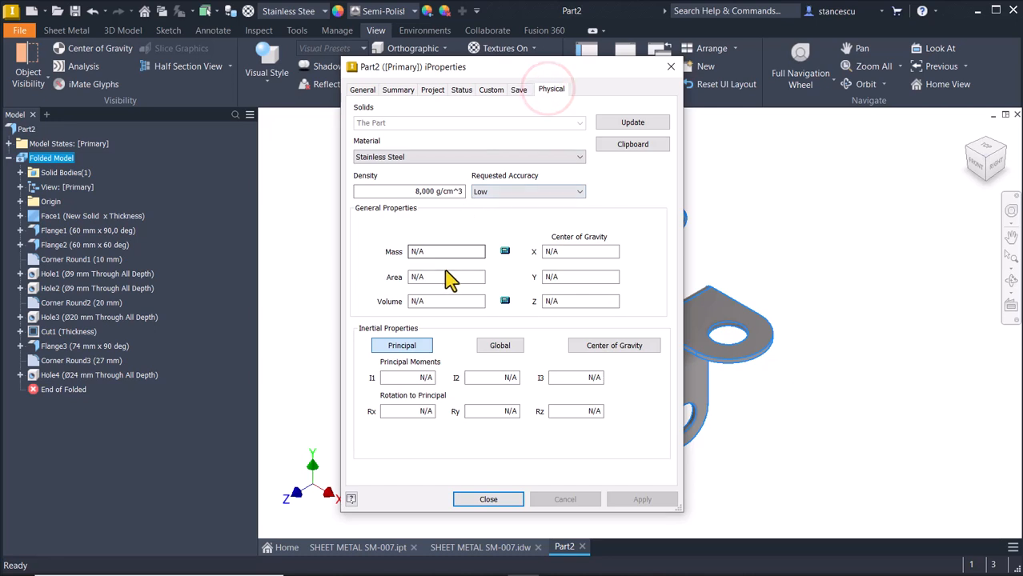
click(633, 121)
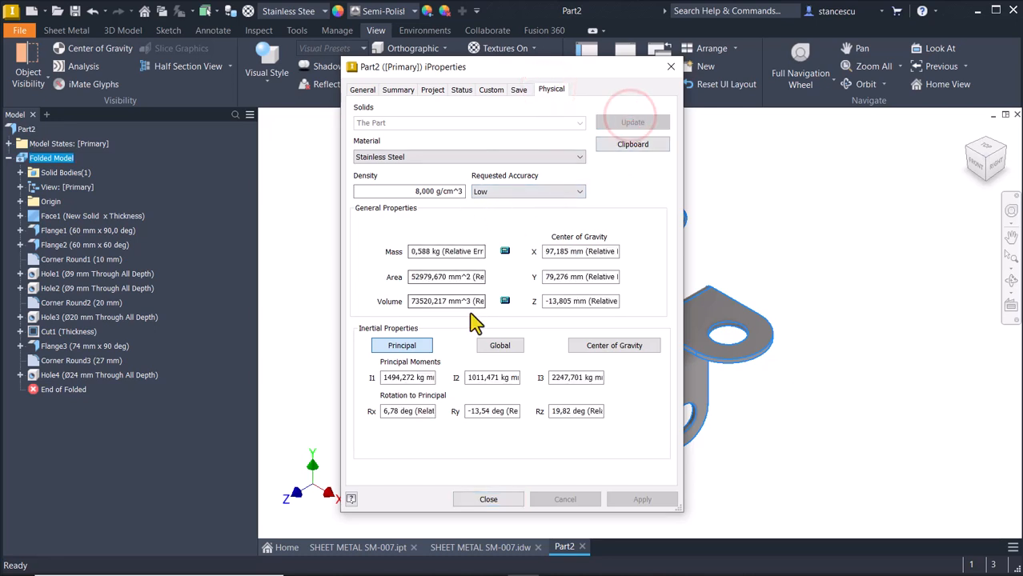
drag(470, 301, 418, 299)
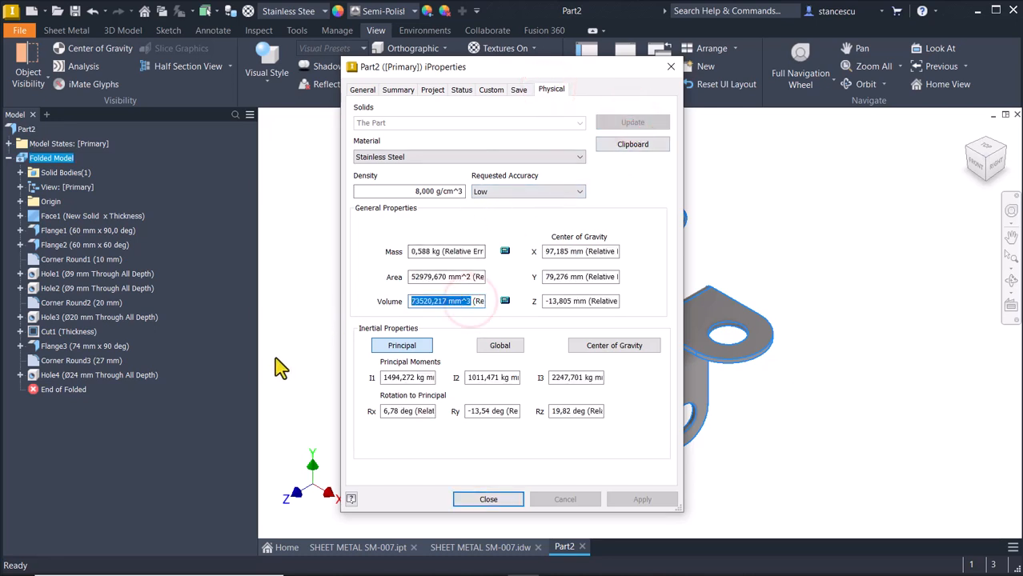
key(ctrl+c)
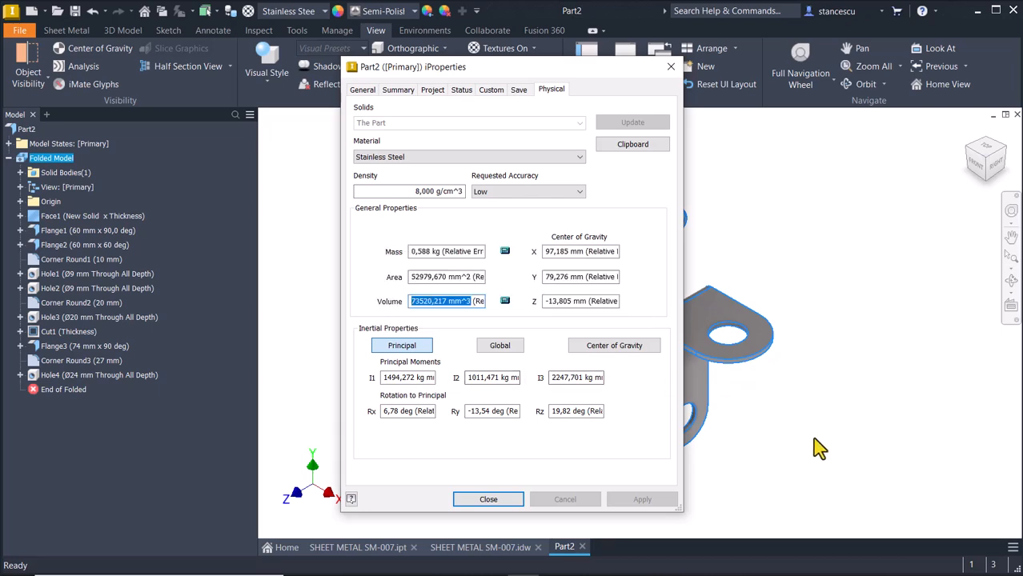
click(507, 500)
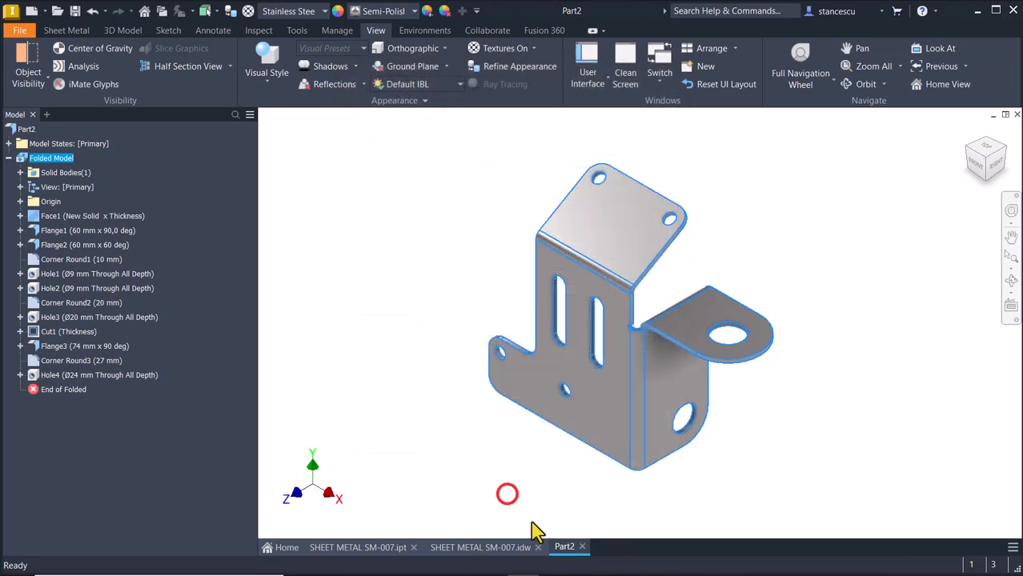
Switch to the SHEET METAL SM-007.idw drawing and maximize its window.
click(492, 547)
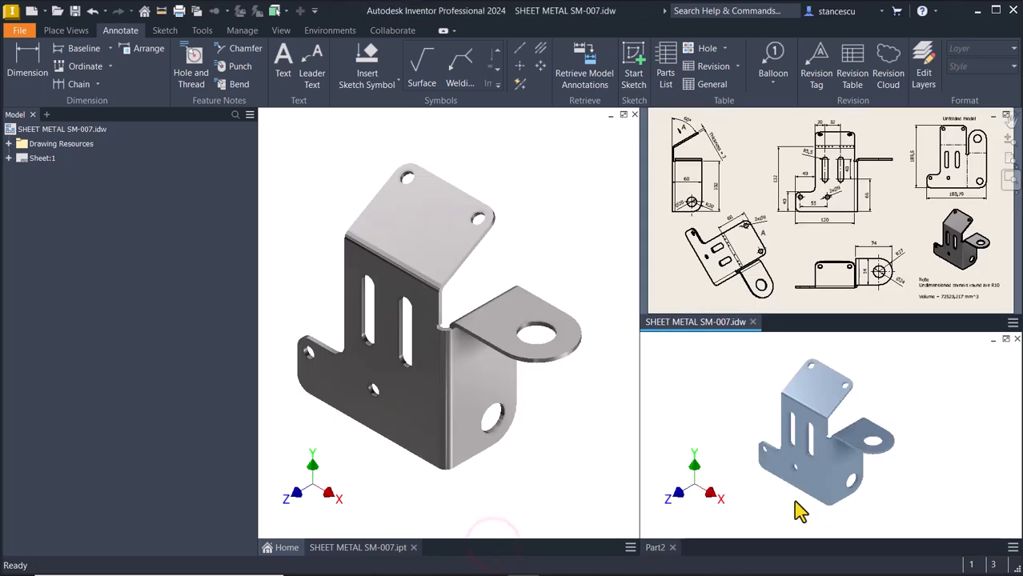
double_click(899, 221)
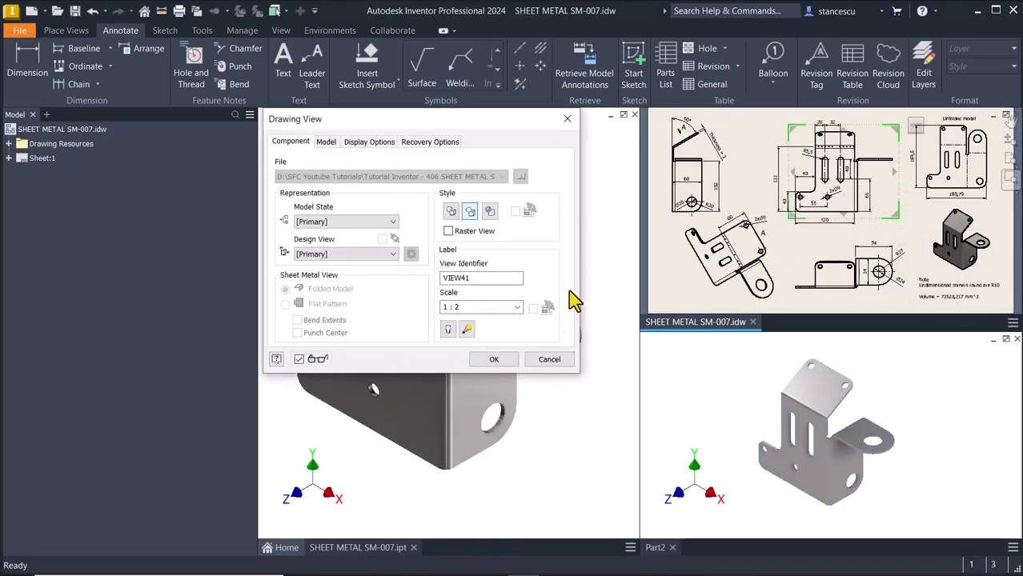
click(549, 361)
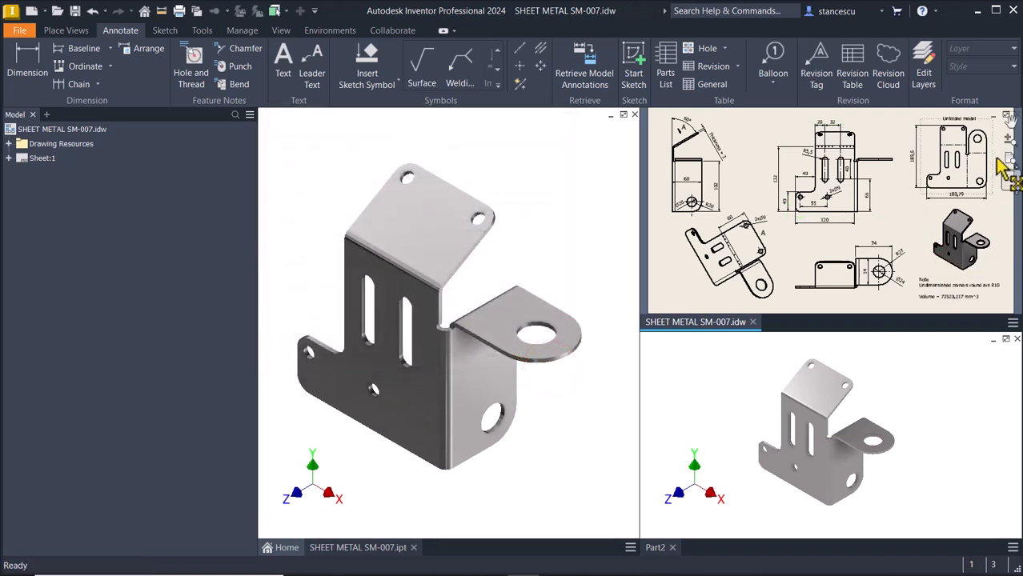
click(1007, 119)
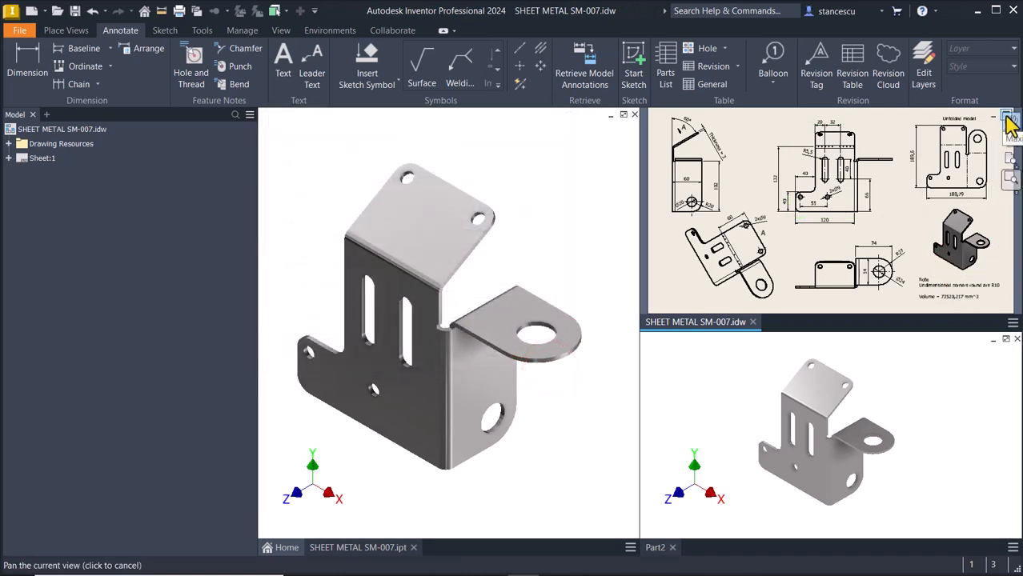
click(1002, 125)
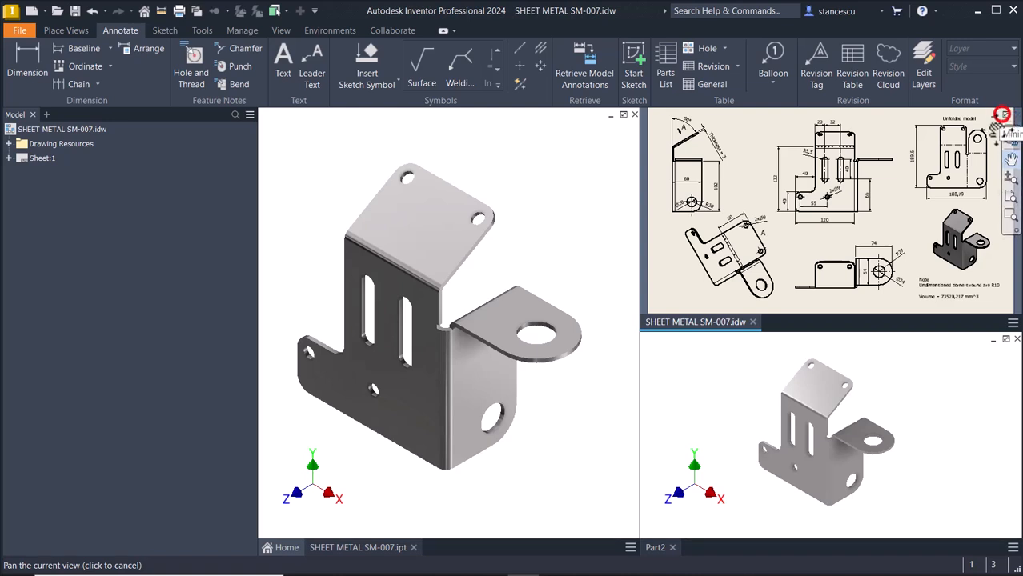
click(1007, 114)
click(1012, 161)
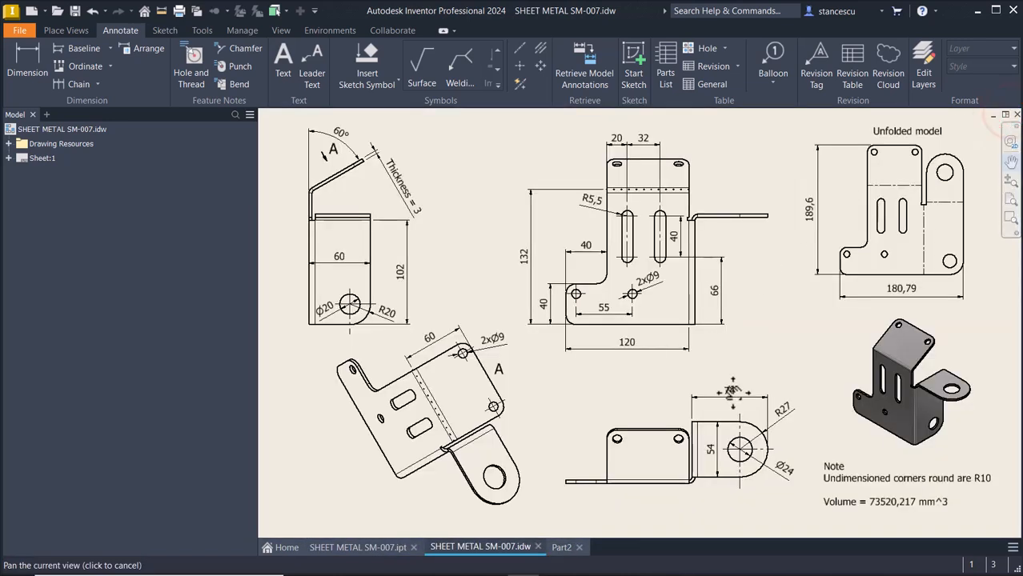
Compare the copied volume with the drawing note by pasting it below the Volume line, and discard the text edit.
click(895, 507)
double_click(903, 502)
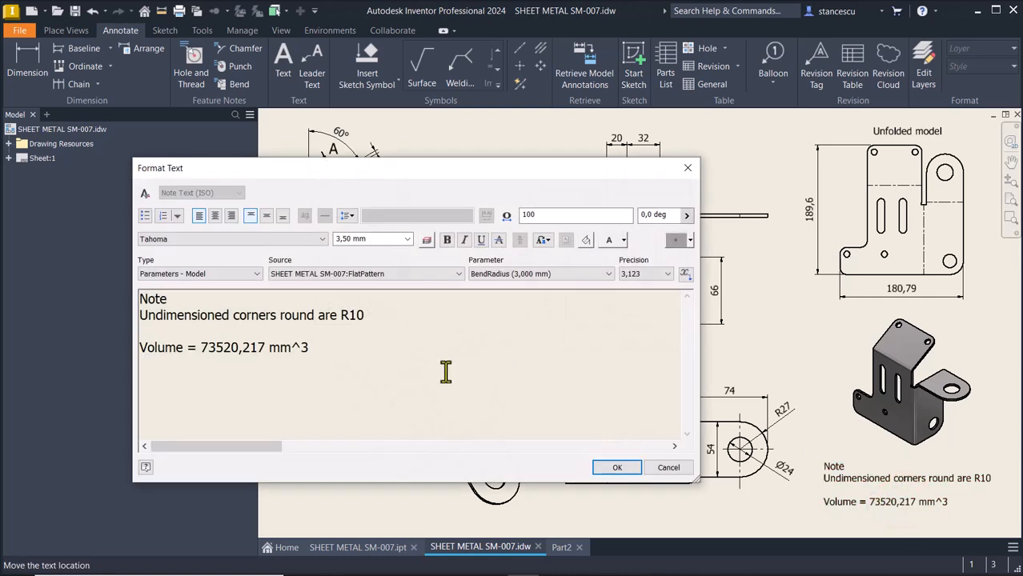
key(Return)
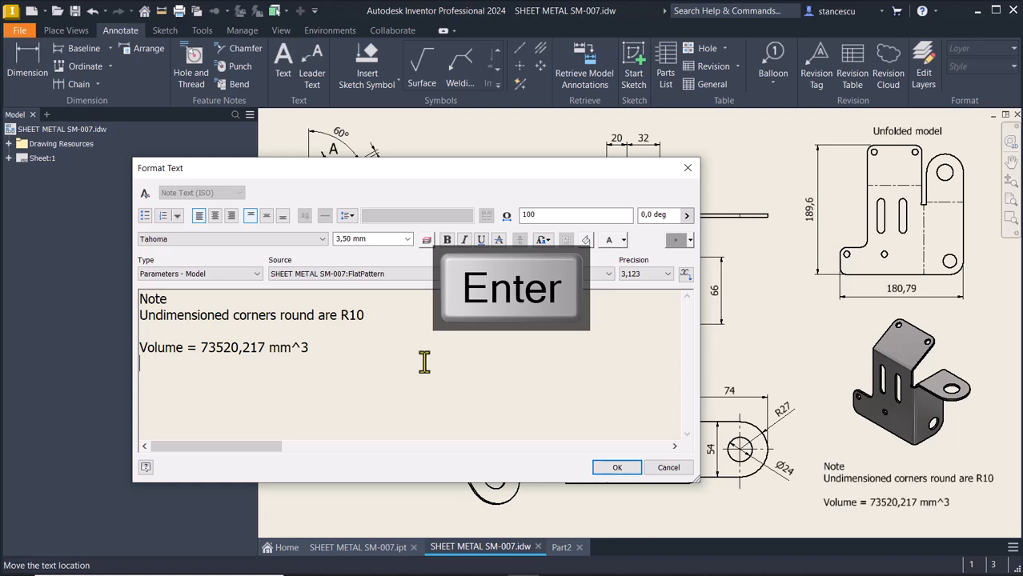
key(ctrl+v)
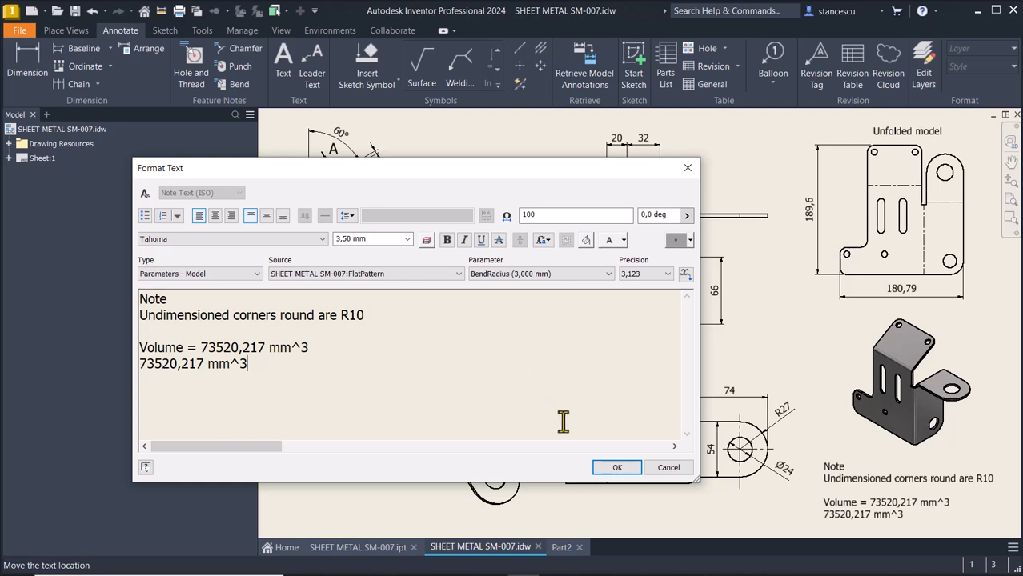
click(667, 469)
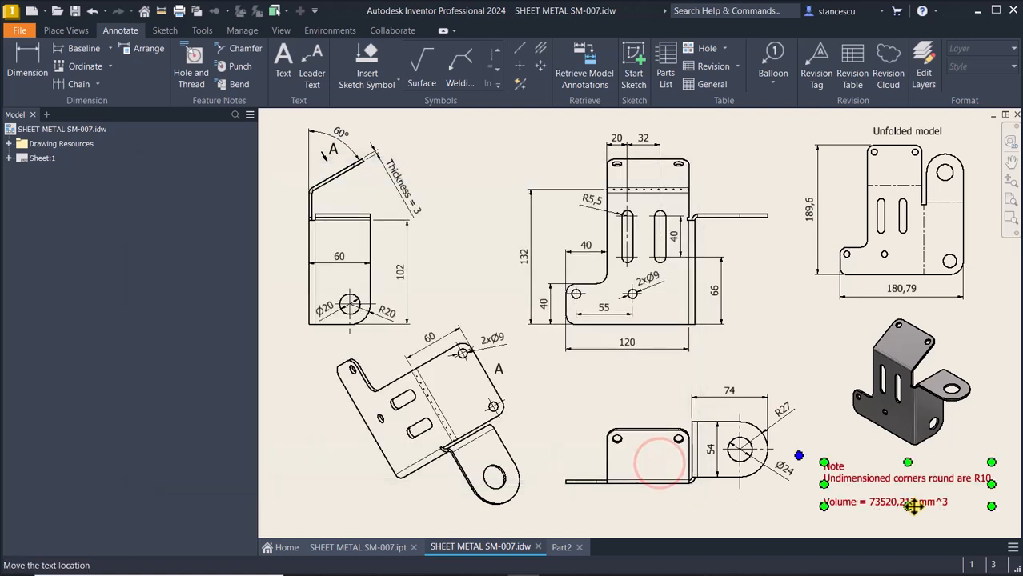
click(783, 335)
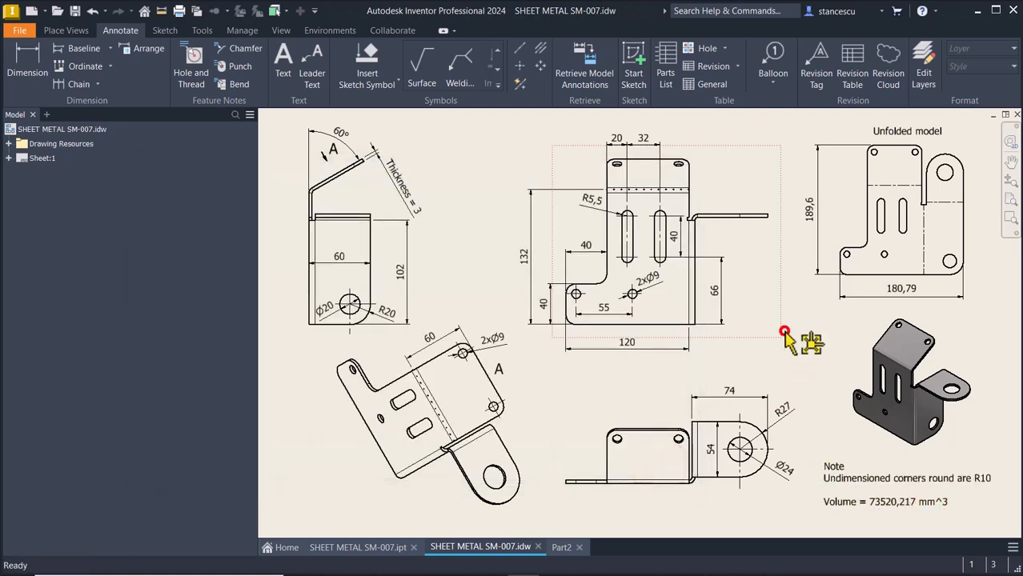
Compare the Part2 model with the views and dimensions in the SM-007 drawing, ending on Part2.
click(581, 387)
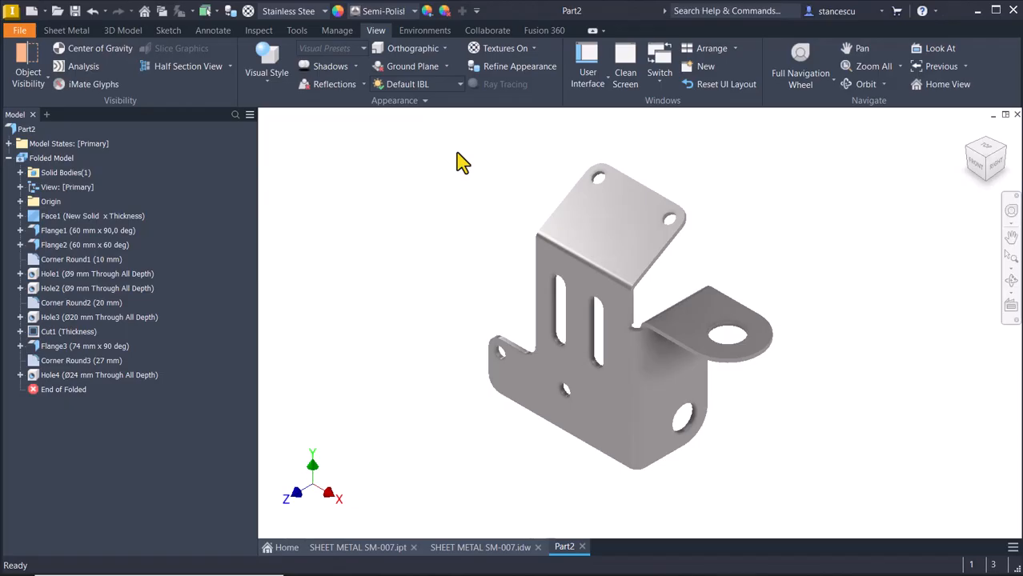
click(458, 152)
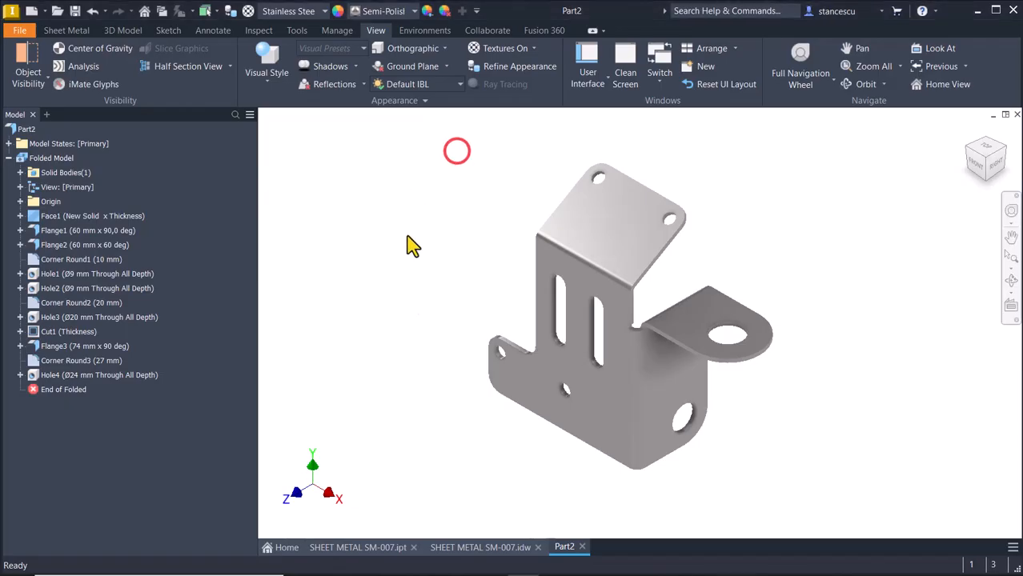
click(486, 548)
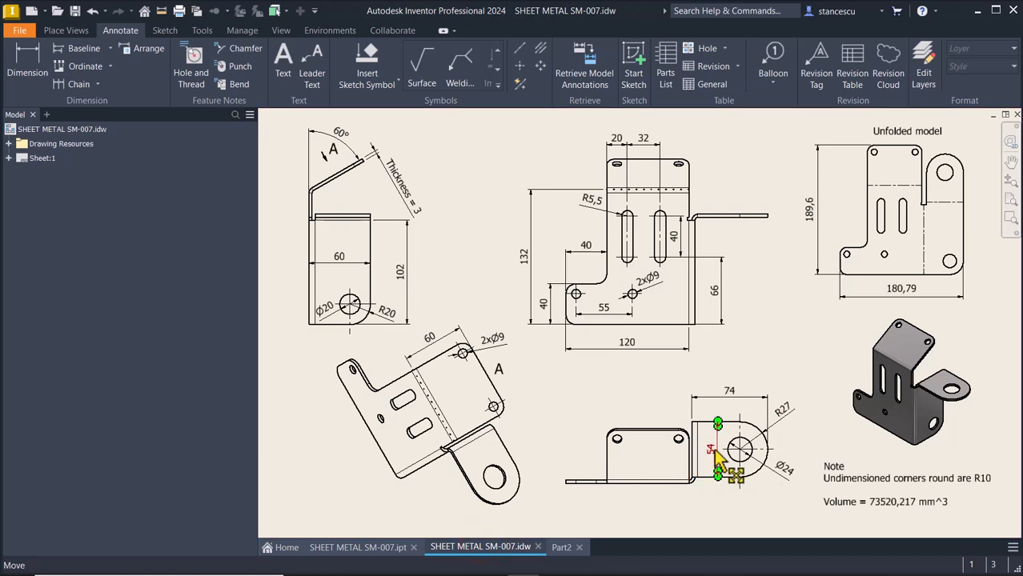
click(786, 413)
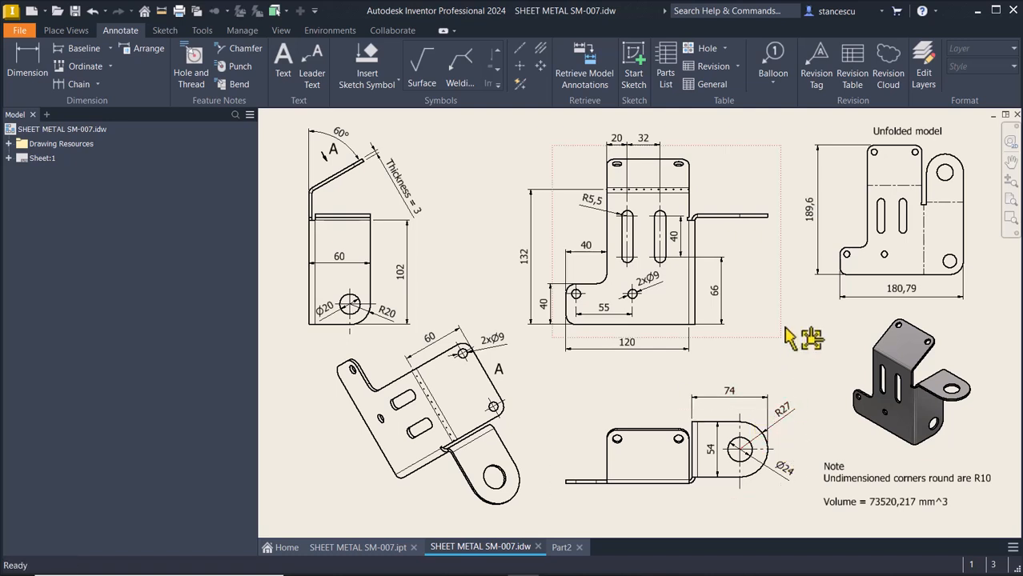
click(562, 548)
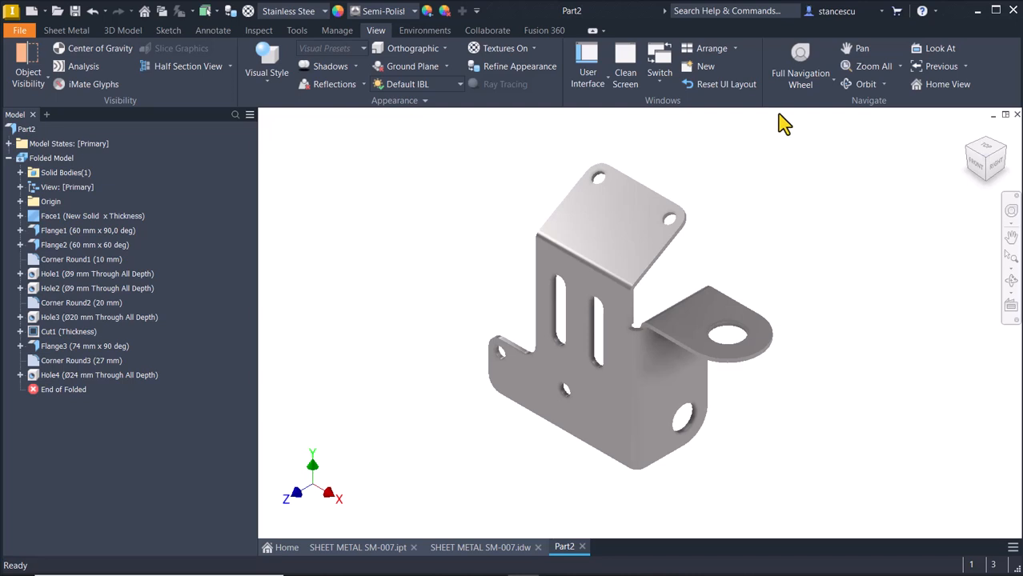
Set the sheet metal thickness of Part2 to 7 mm in the Sheet Metal Defaults.
click(68, 30)
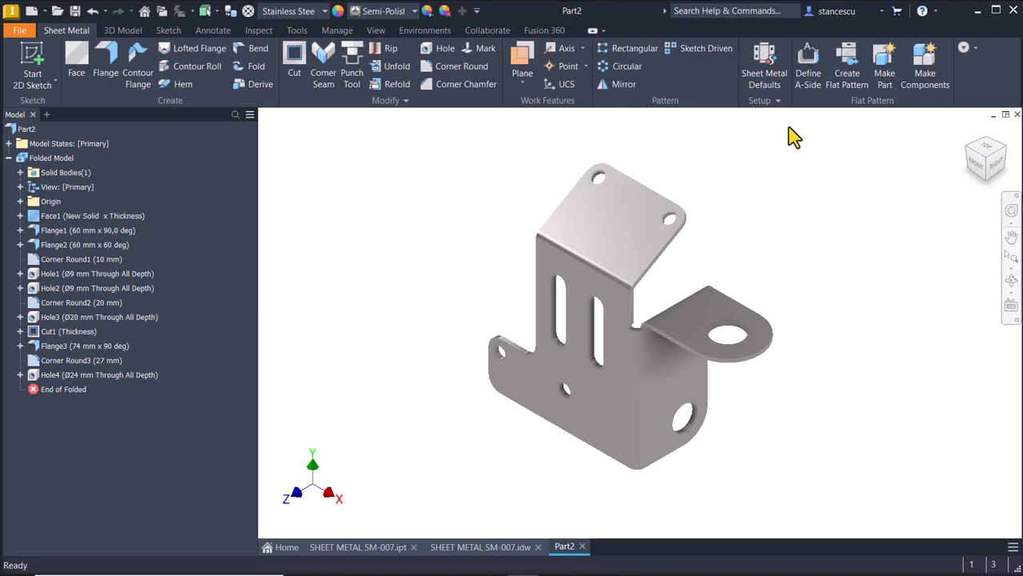
click(765, 60)
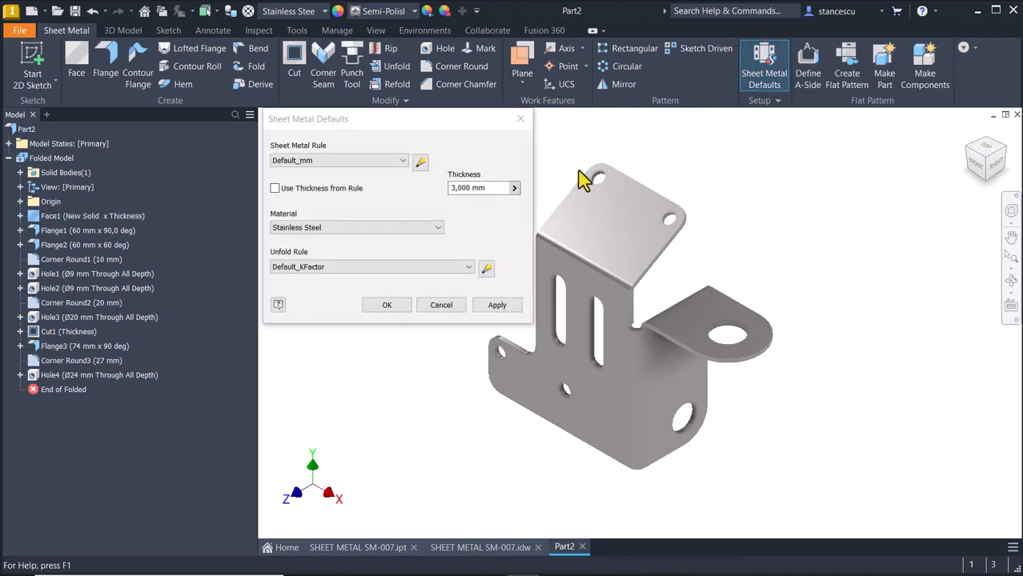
click(484, 188)
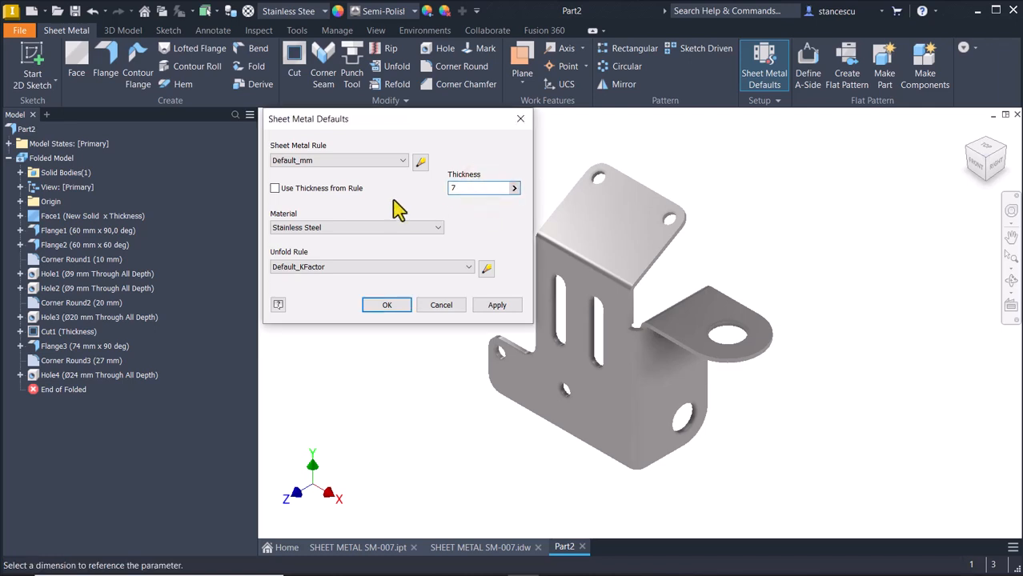
click(396, 305)
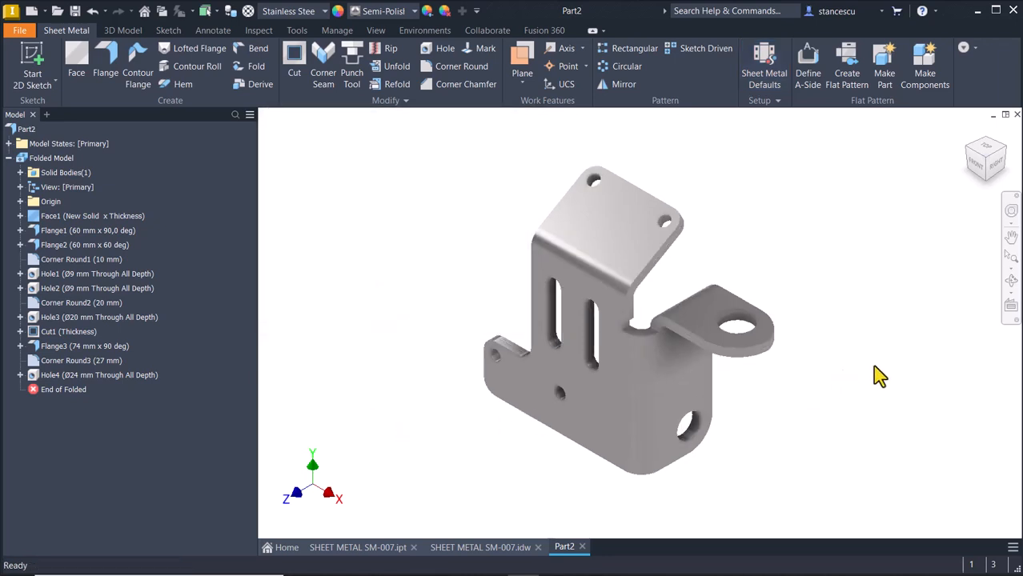
Inspect the thickened bracket and measure the distance from the main plate's front face to the side flange's far vertical edge.
shift+middle_drag(845, 352, 800, 313)
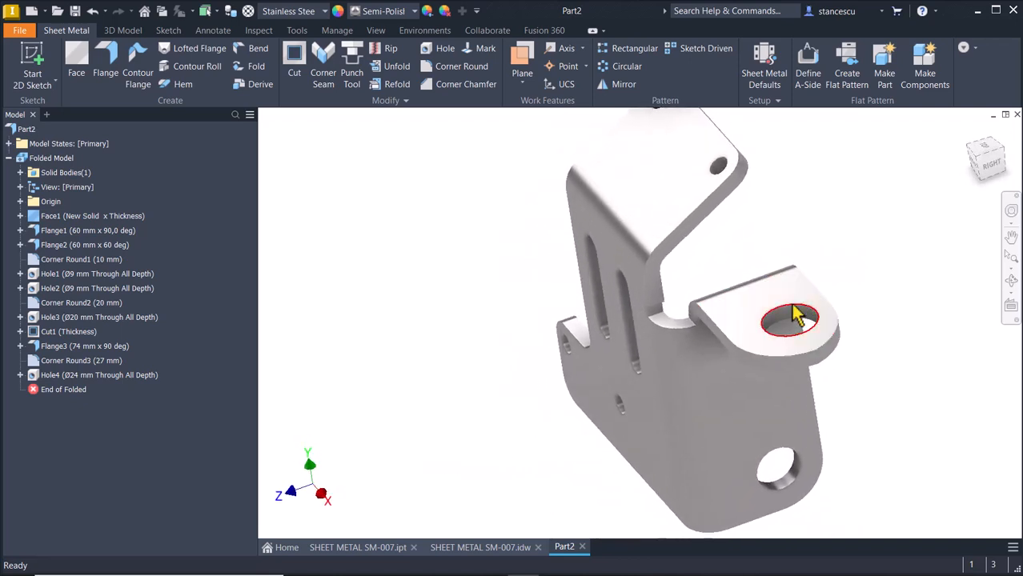
shift+middle_drag(868, 289, 882, 189)
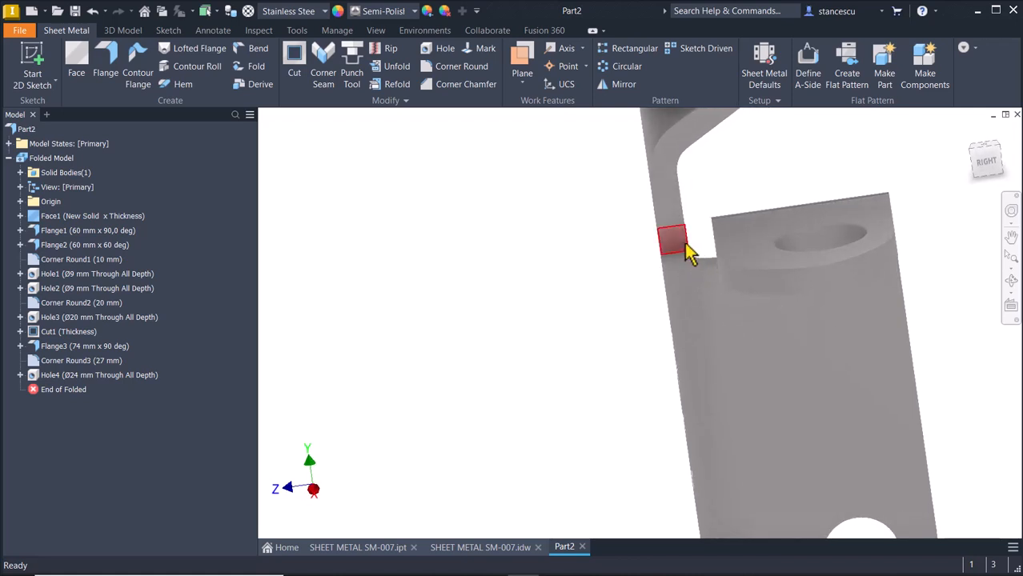
mouse_move(555, 260)
shift+middle_down()
mouse_move(639, 373)
mouse_move(695, 375)
mouse_move(665, 386)
shift+middle_up()
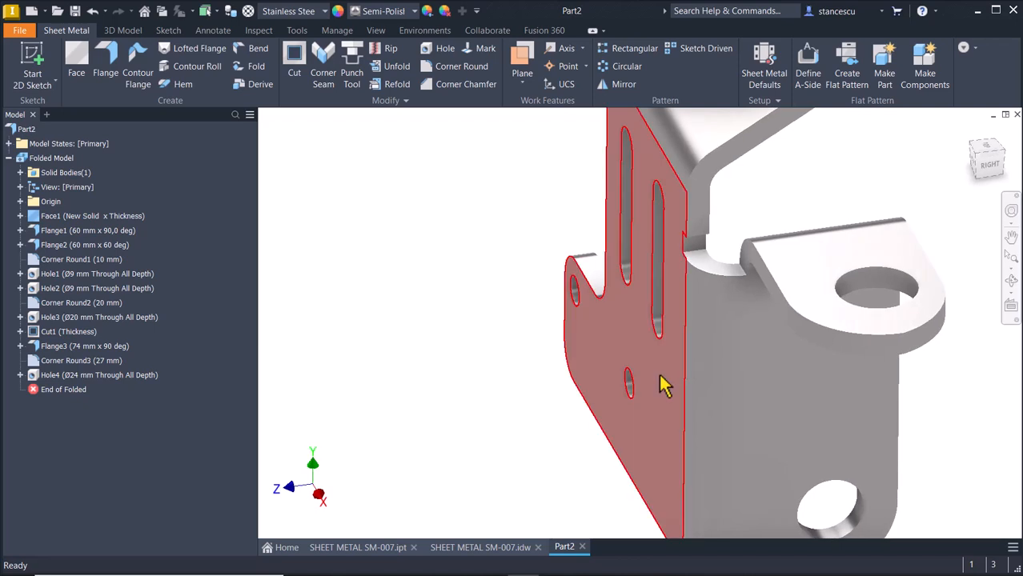
right_drag(447, 296, 443, 322)
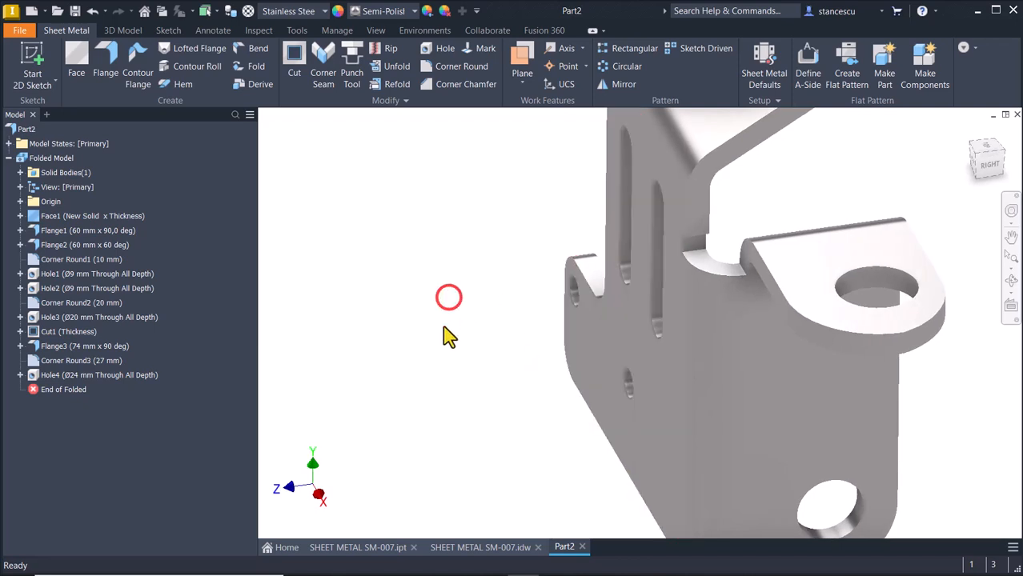
click(657, 396)
shift+middle_drag(656, 395, 679, 275)
click(874, 409)
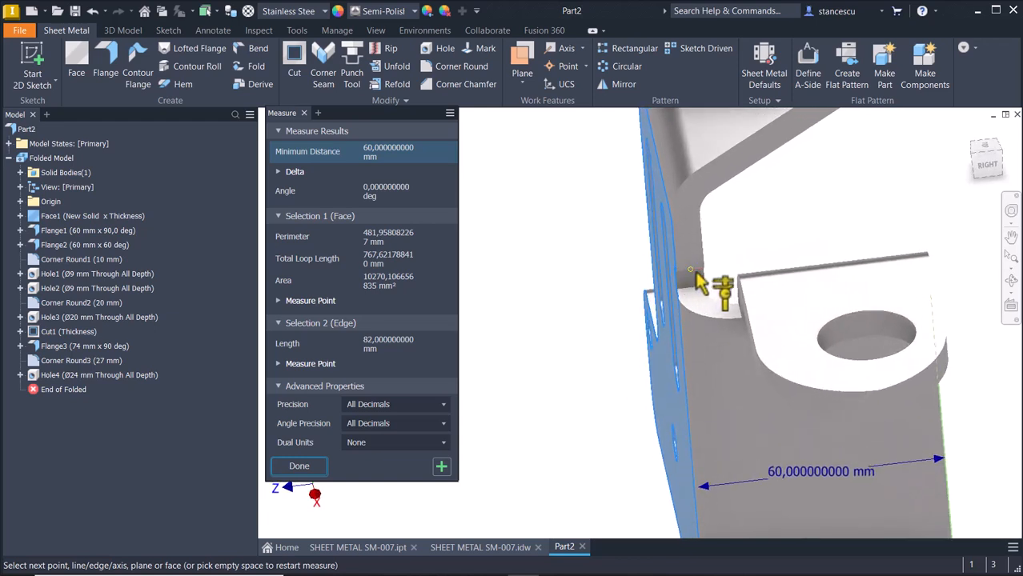
scroll(685, 276, down, 3)
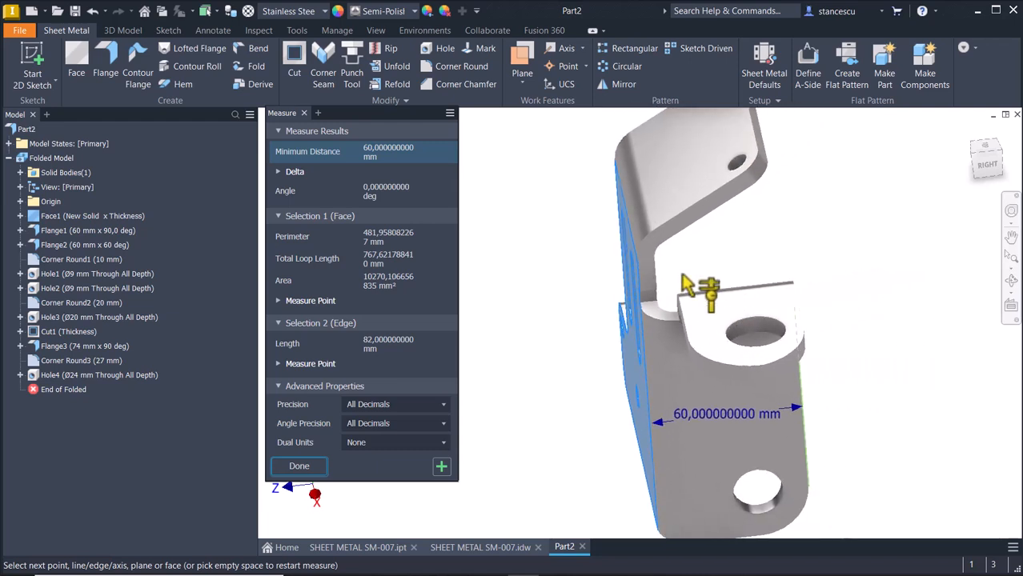
shift+middle_drag(862, 310, 461, 443)
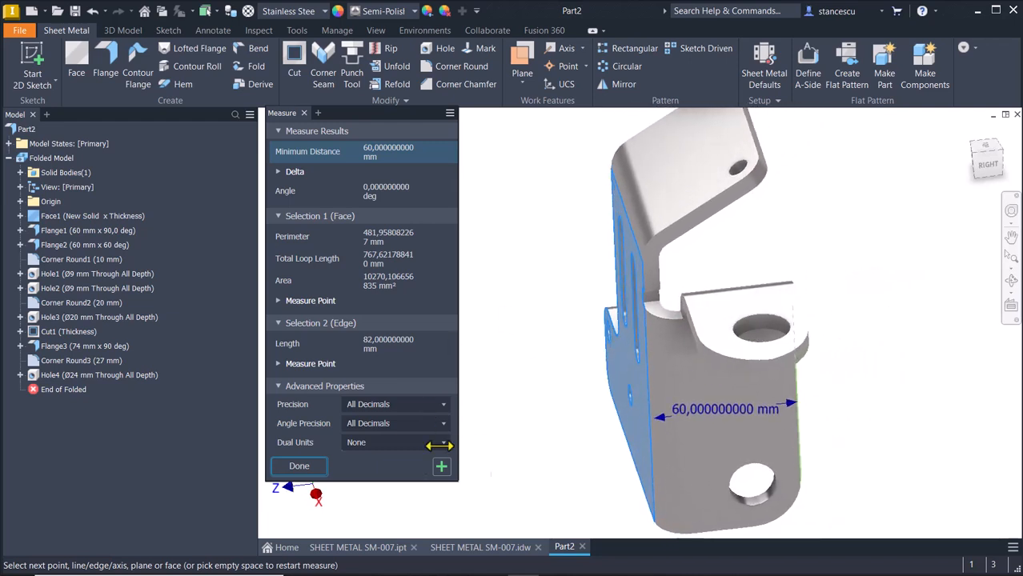
click(316, 468)
click(430, 322)
key(F6)
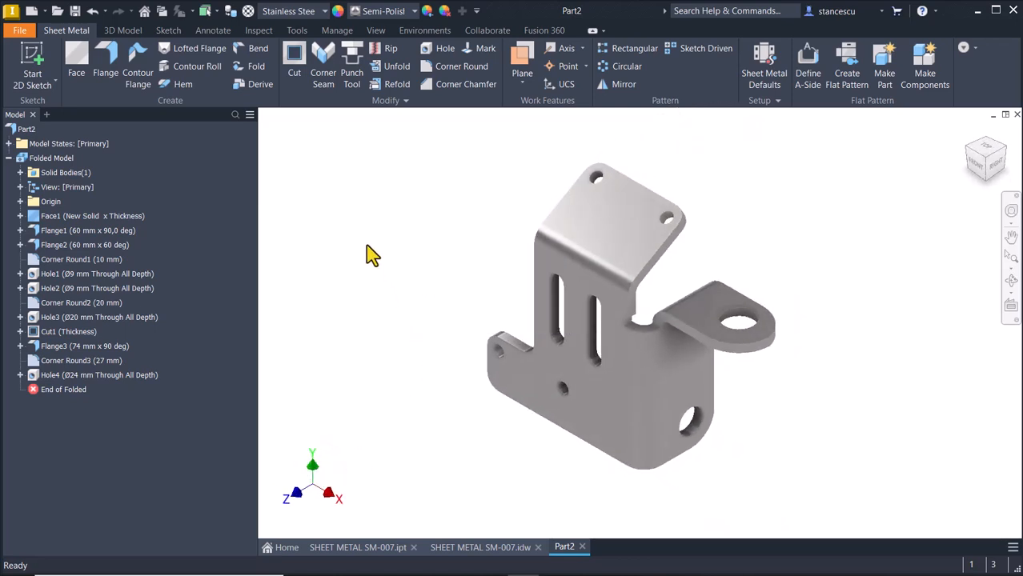
Open Part2's Parameters list and review it down to the user parameters.
click(325, 31)
click(152, 64)
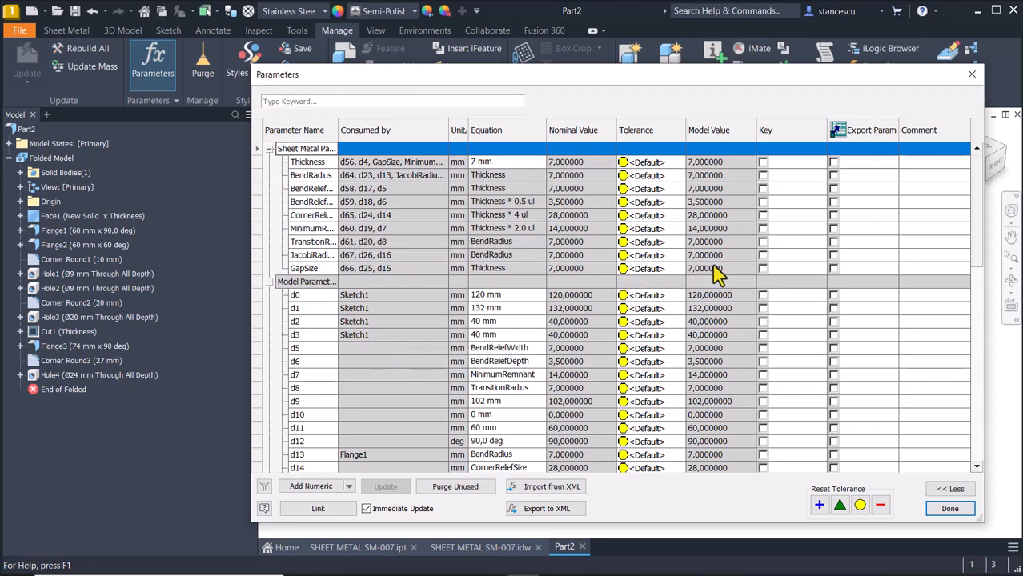
drag(978, 242, 970, 451)
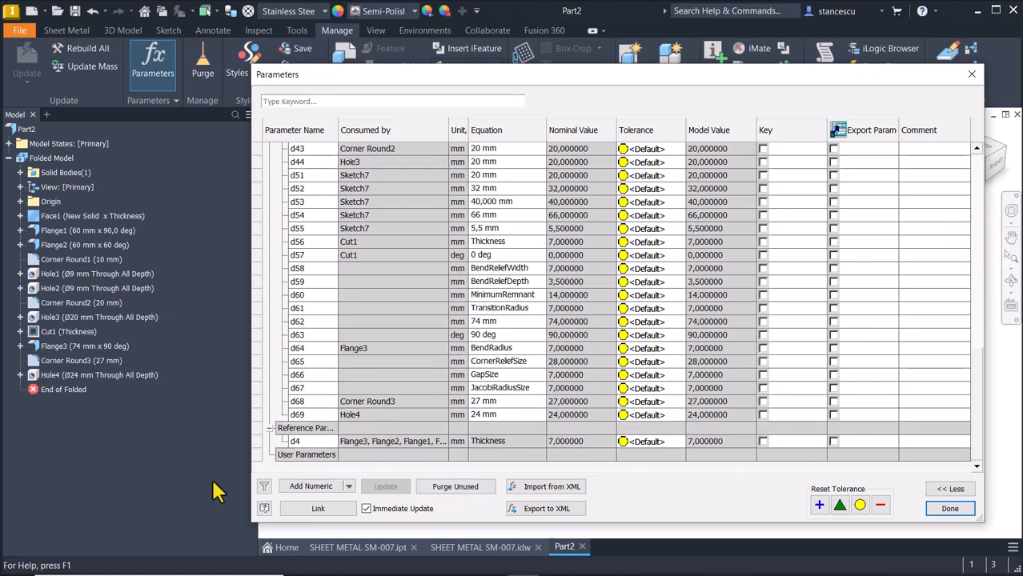
Try to add a numeric user parameter named RADIUS.
click(315, 490)
click(308, 454)
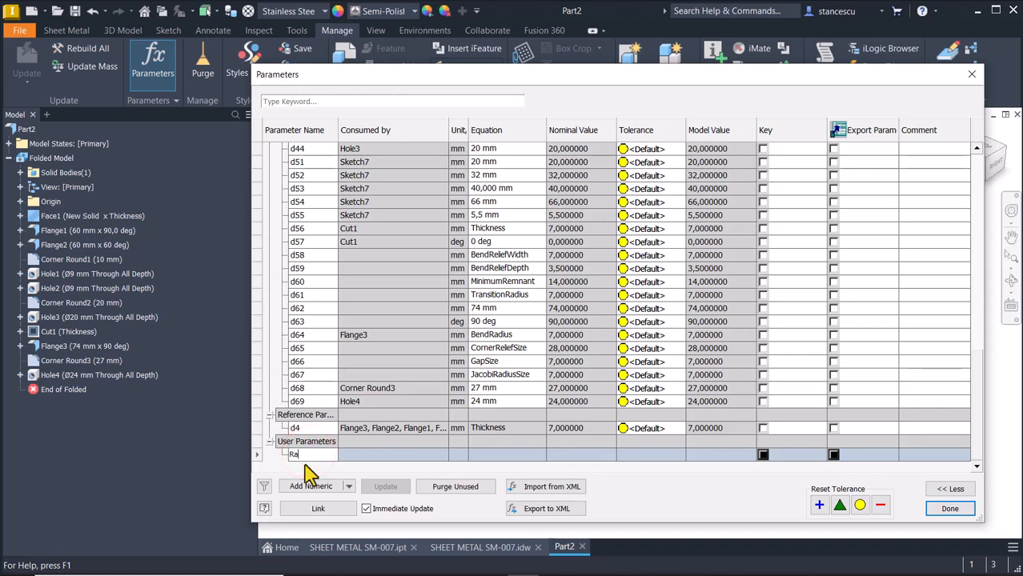
text(Ras)
key(BackSpace)
text(dius)
key(shift+Home)
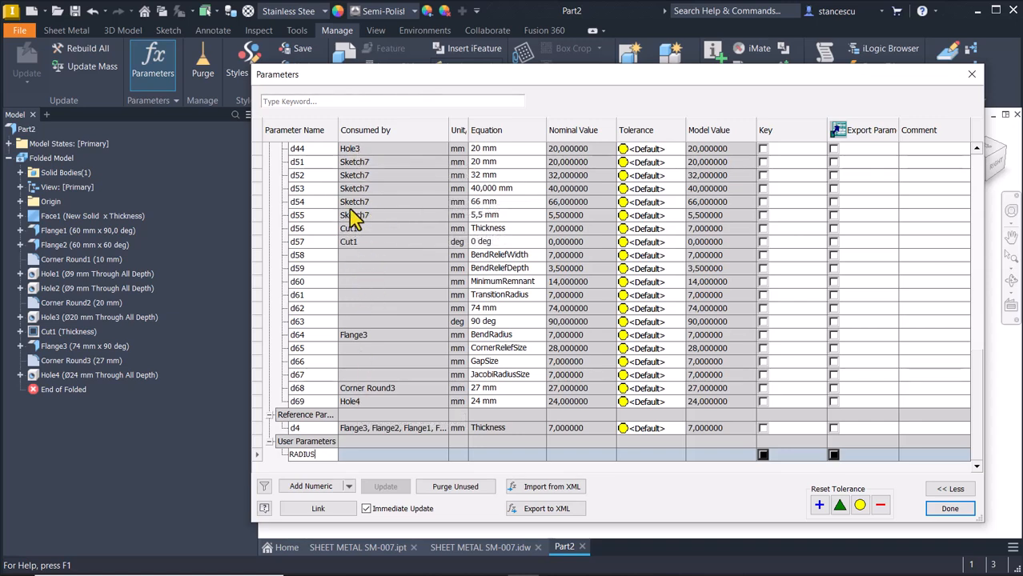
Check the sheet metal and model parameters, and return to the User Parameters section.
scroll(355, 223, up, 4)
scroll(355, 223, up, 2)
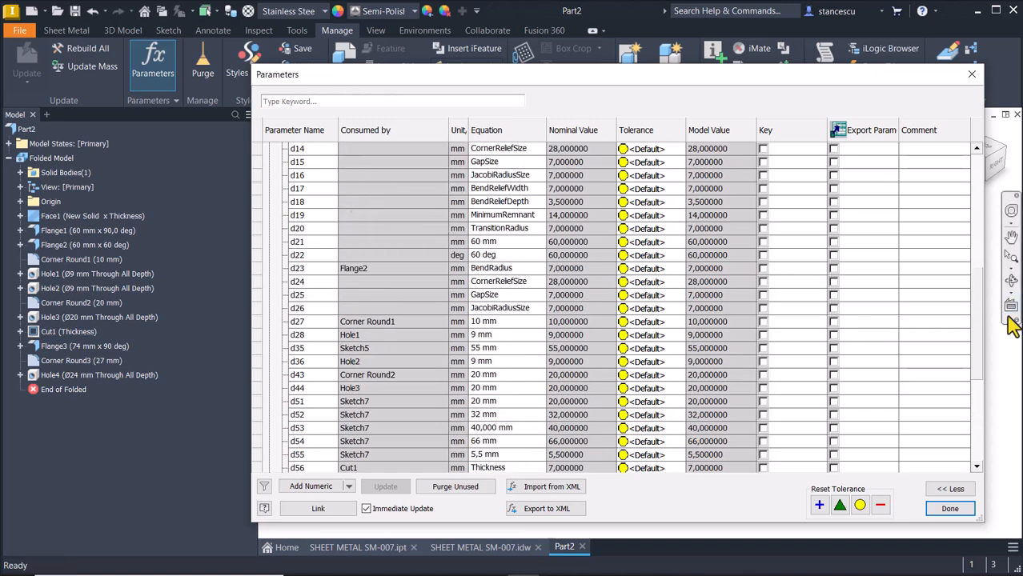
drag(977, 322, 968, 167)
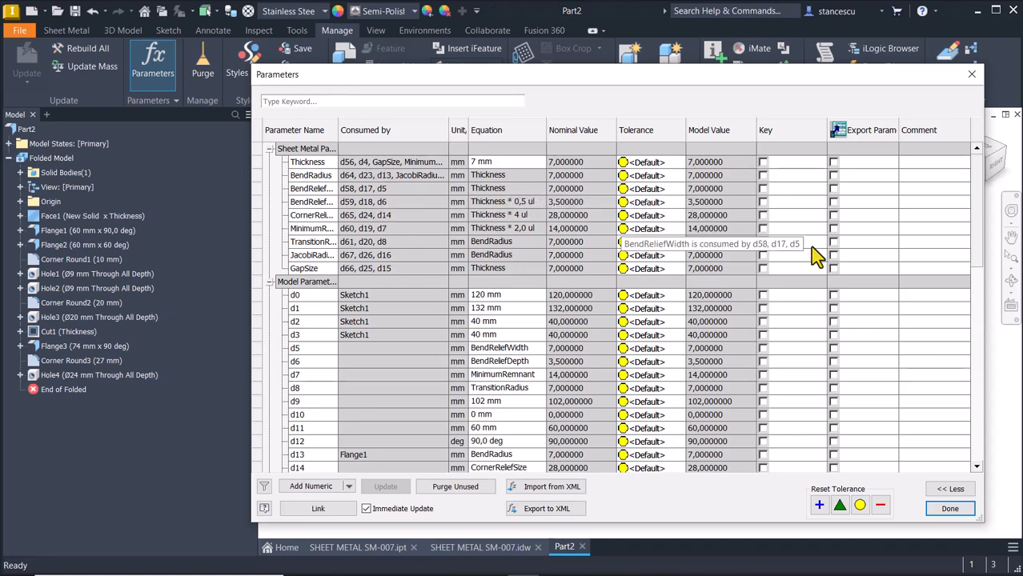
click(983, 234)
drag(982, 256, 979, 519)
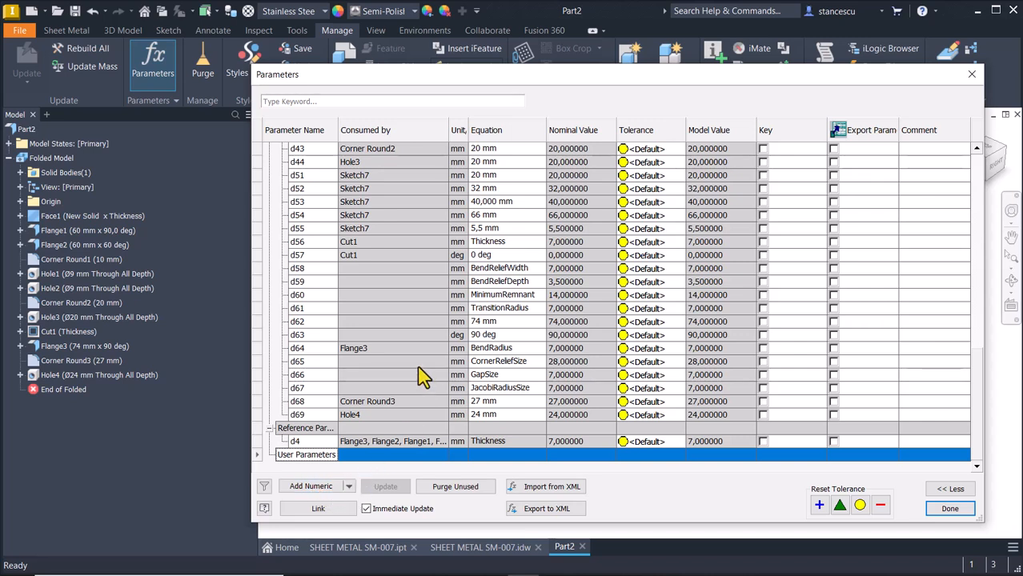
click(350, 487)
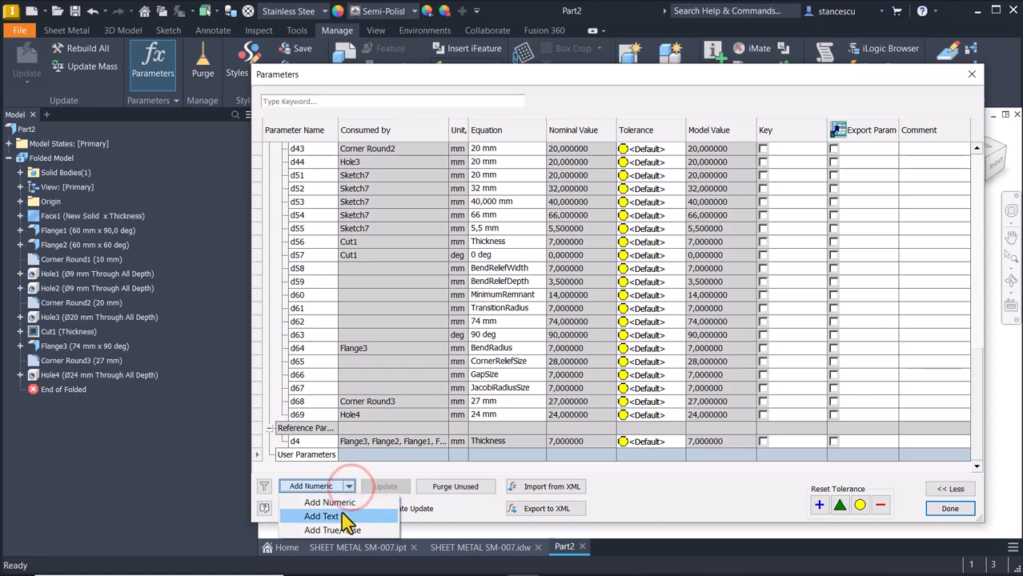
click(338, 506)
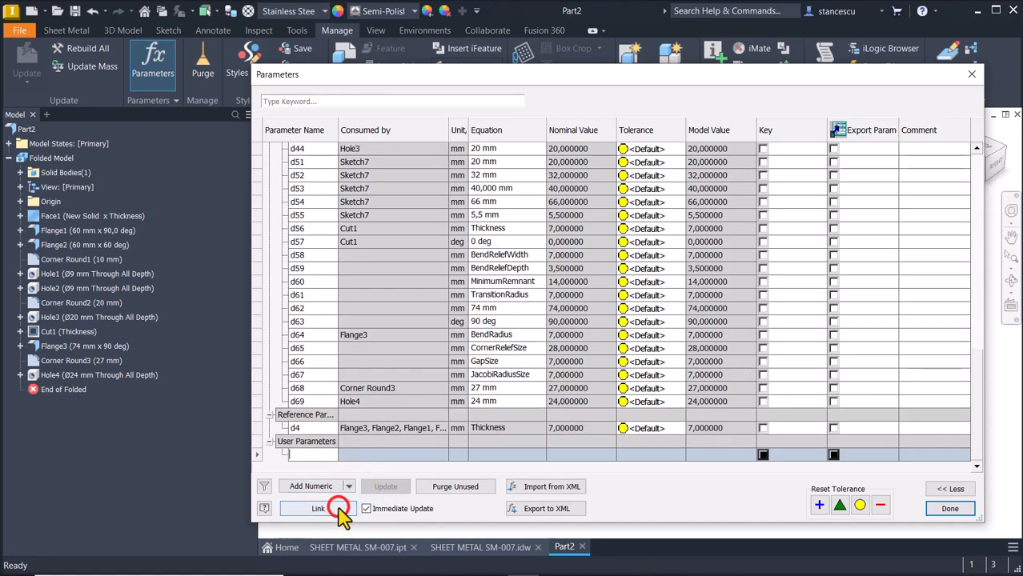
click(315, 453)
text(RADIUS)
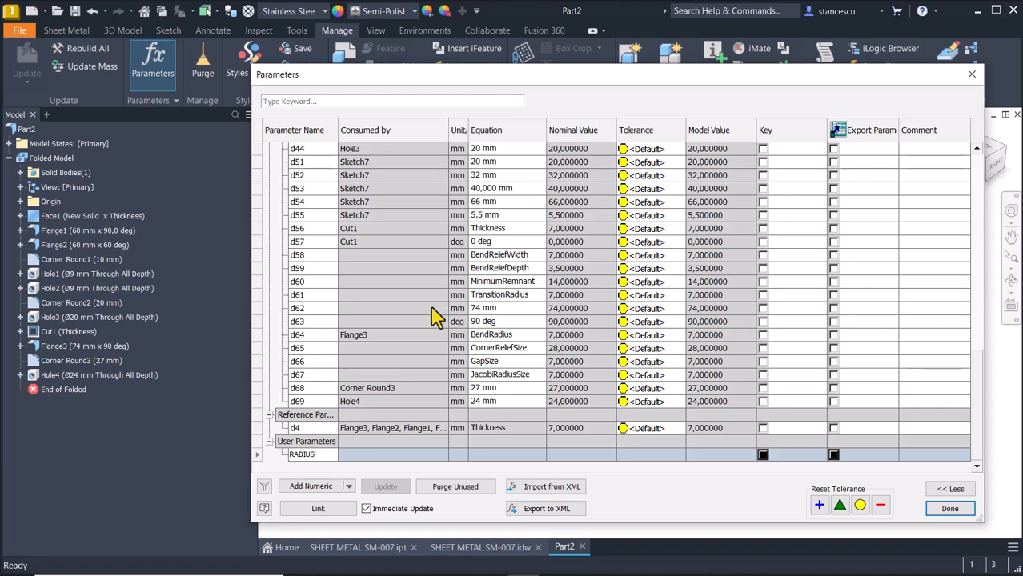
key(Escape)
Look through the model parameters, inspect Flange1's height setting in its edit dialog, and leave the flange unchanged.
scroll(434, 317, up, 14)
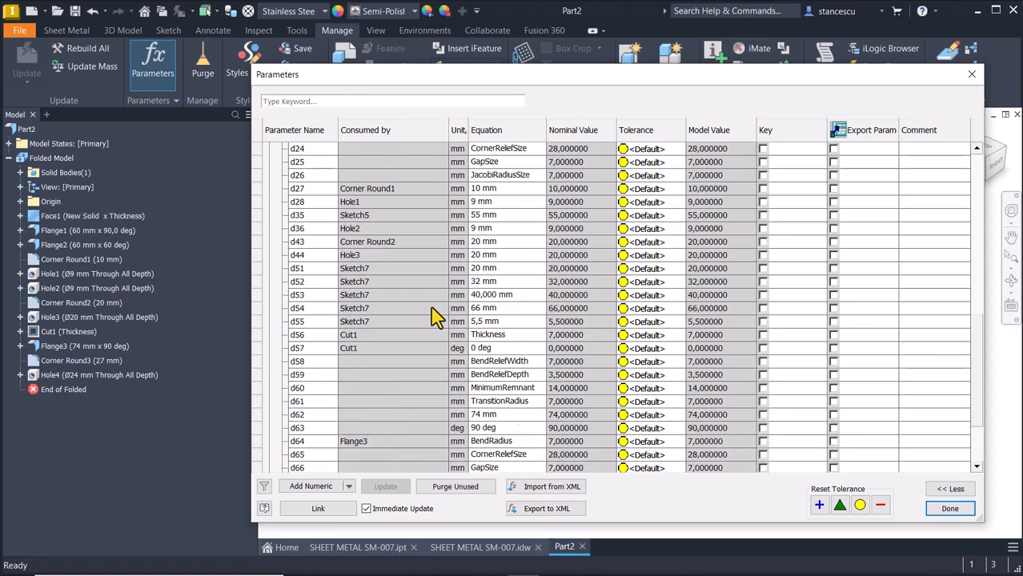
scroll(433, 317, up, 3)
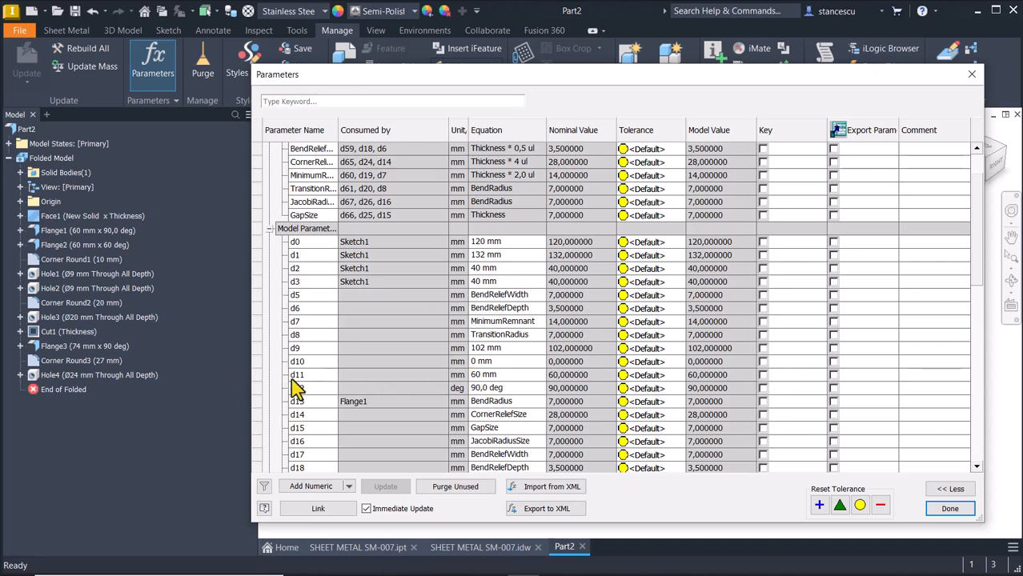
click(972, 74)
click(408, 266)
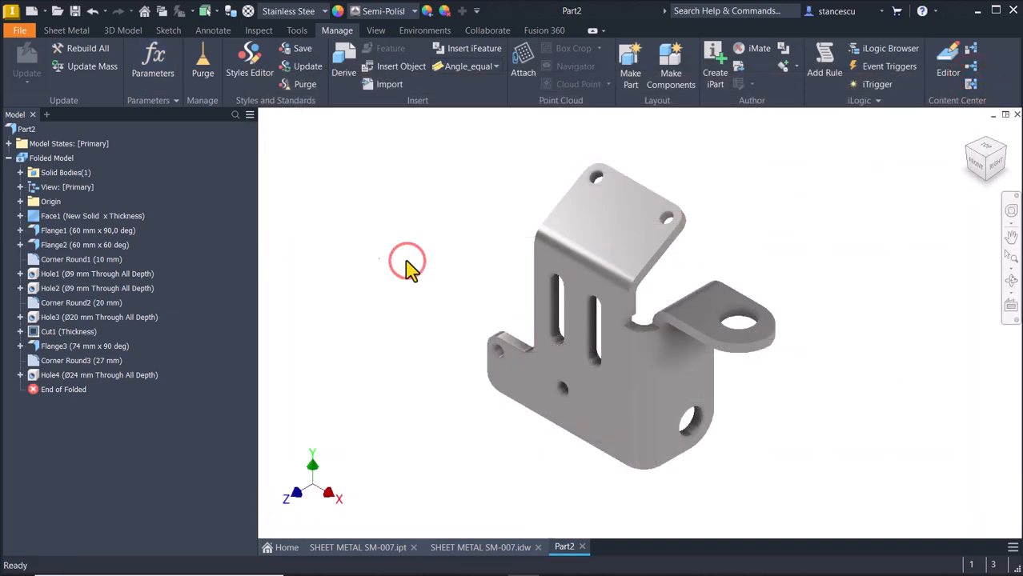
double_click(34, 234)
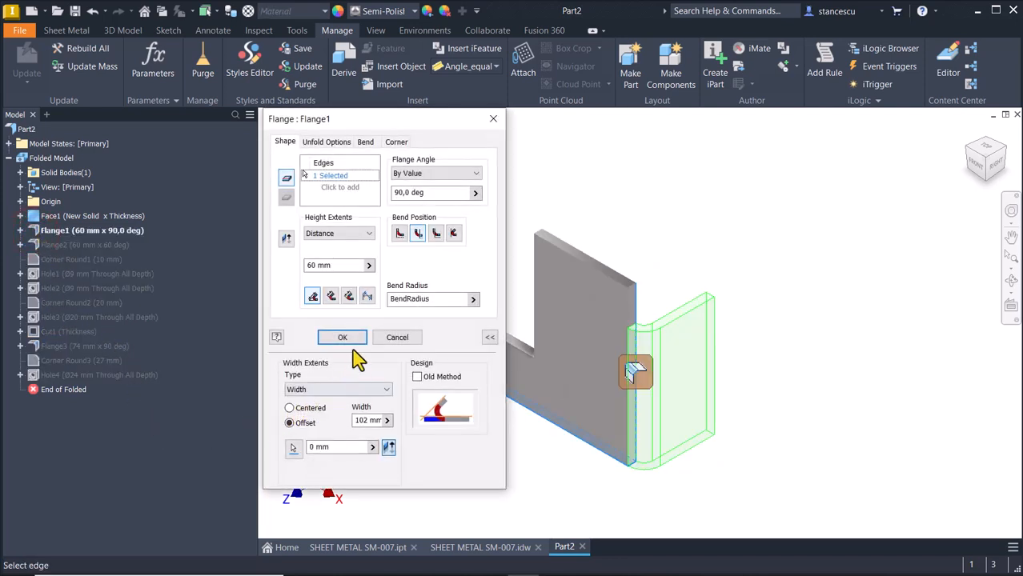
click(343, 269)
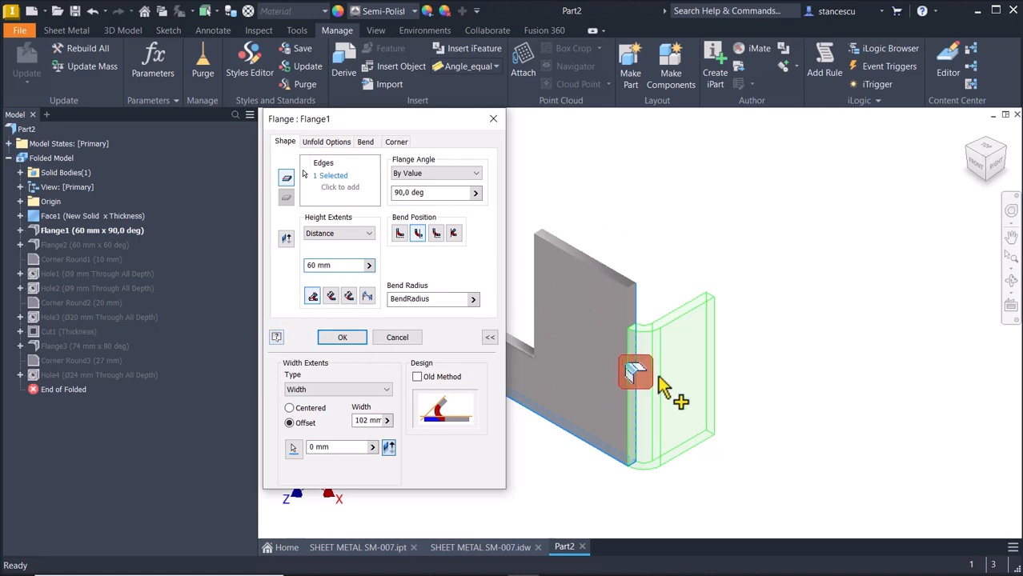
click(398, 338)
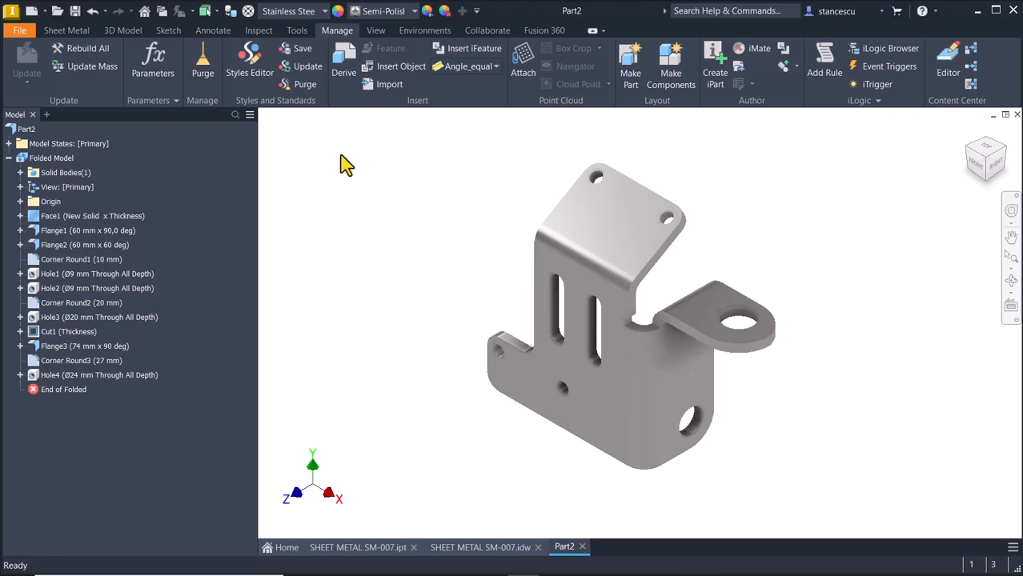
Add a numeric user parameter named RADIUS with the equation d11-2*Thickness, using d11 as the height of Flange1.
click(151, 68)
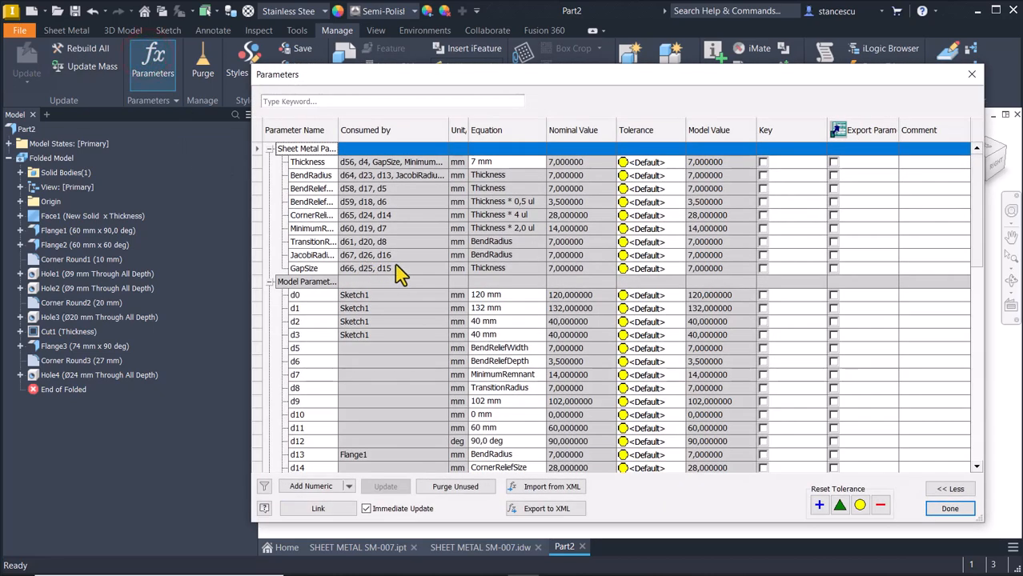
scroll(519, 323, down, 3)
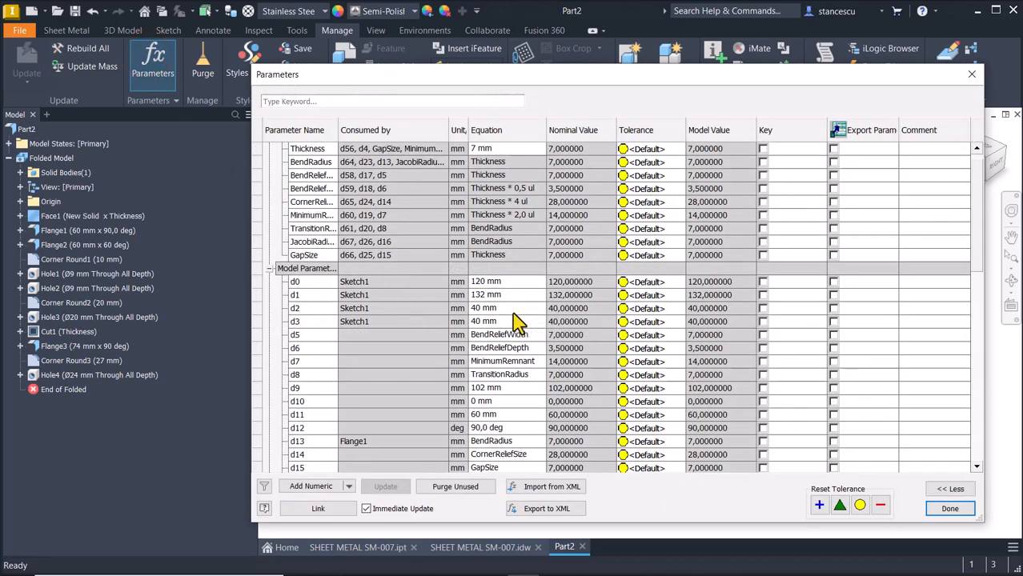
scroll(519, 323, down, 2)
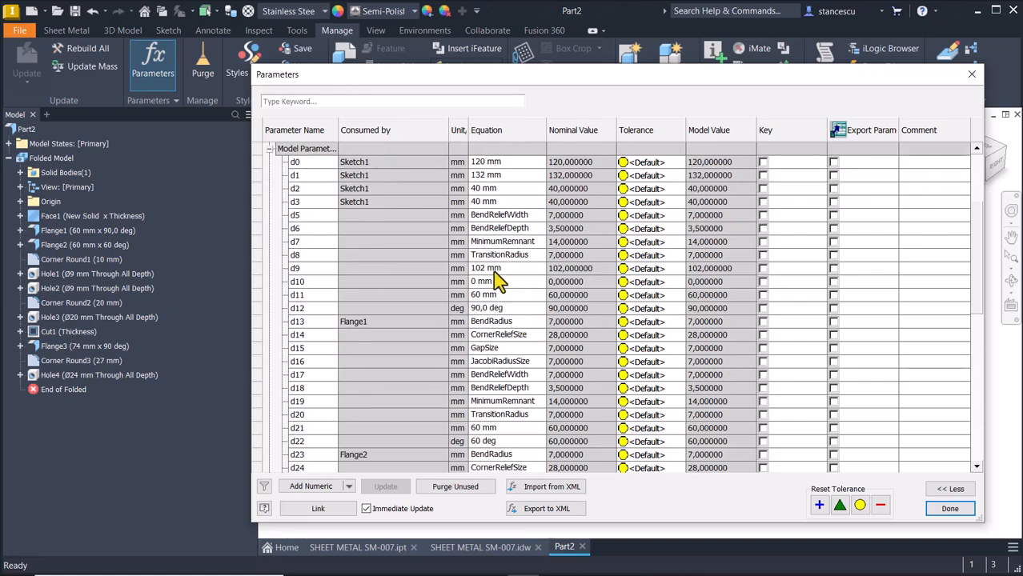
click(487, 295)
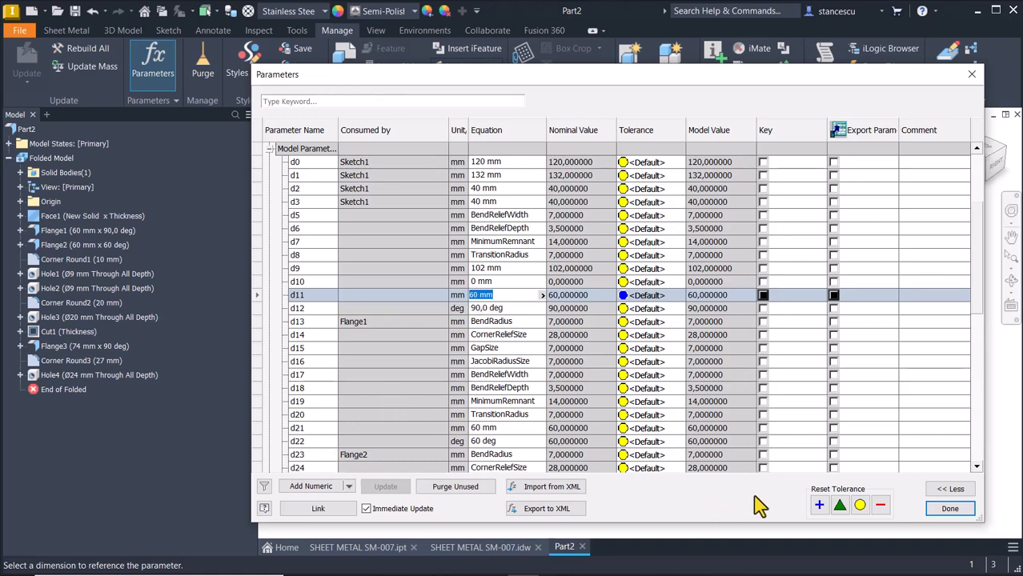
drag(975, 298, 970, 463)
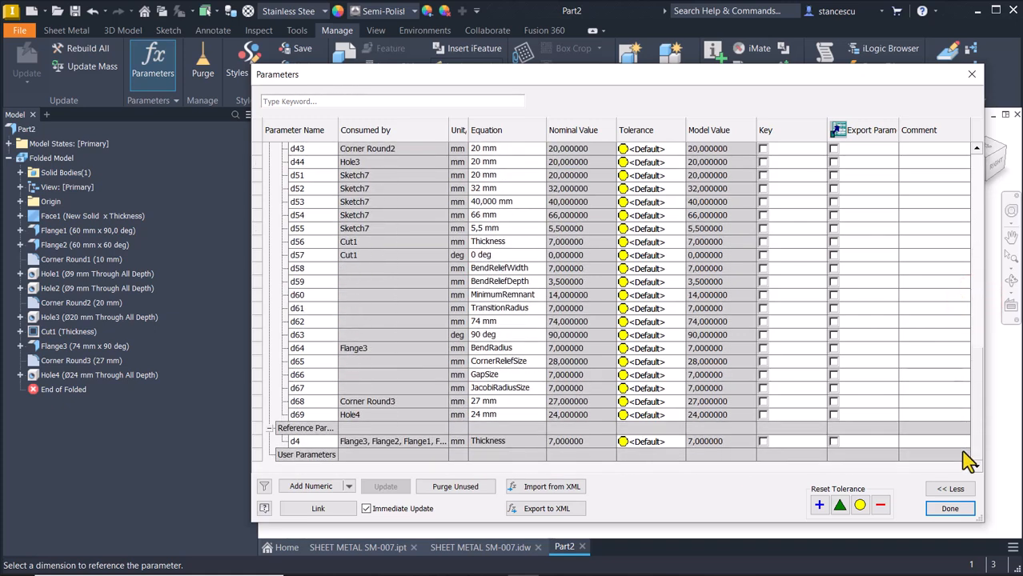
click(309, 487)
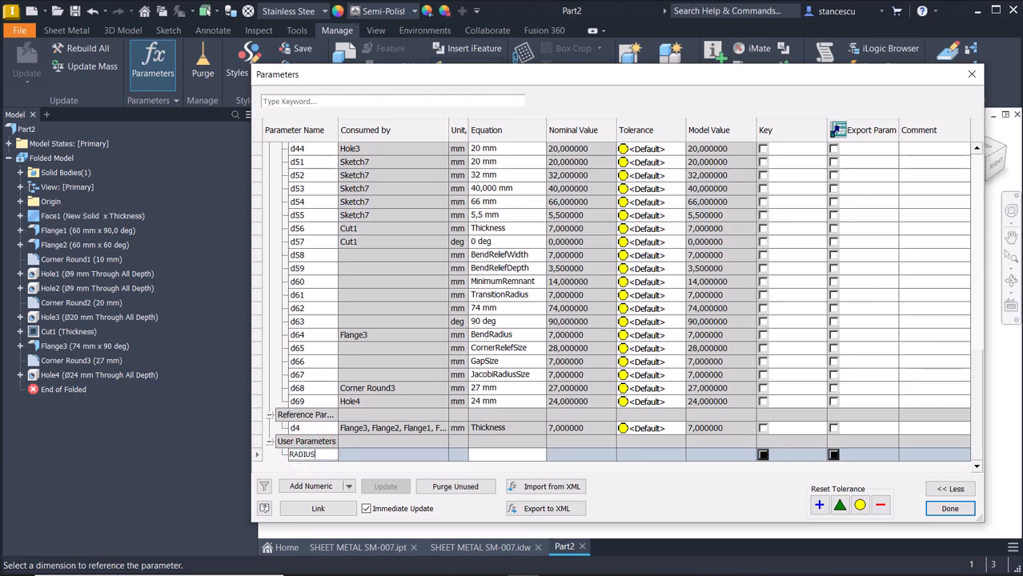
click(484, 455)
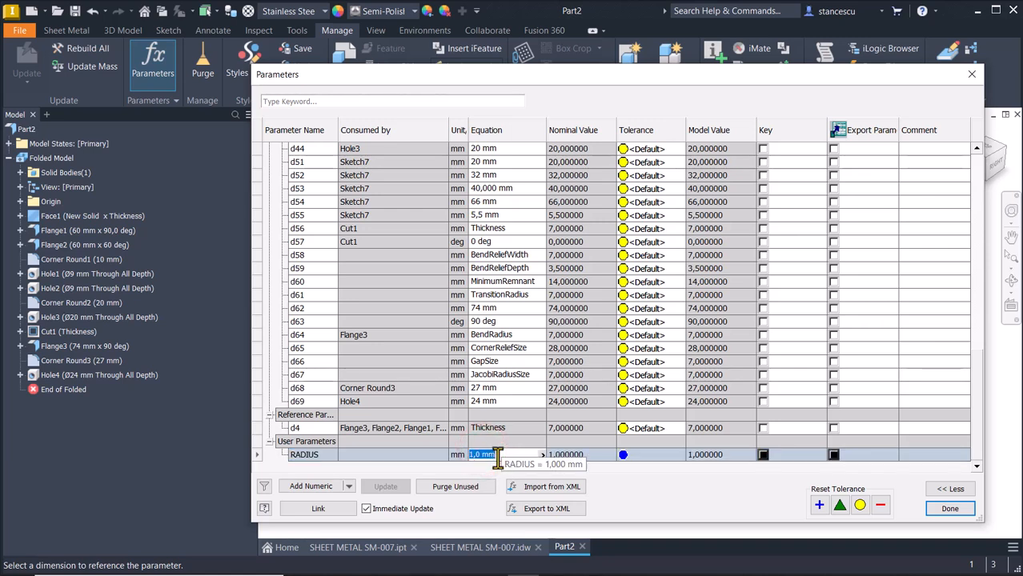
text(d11-2*Thickn)
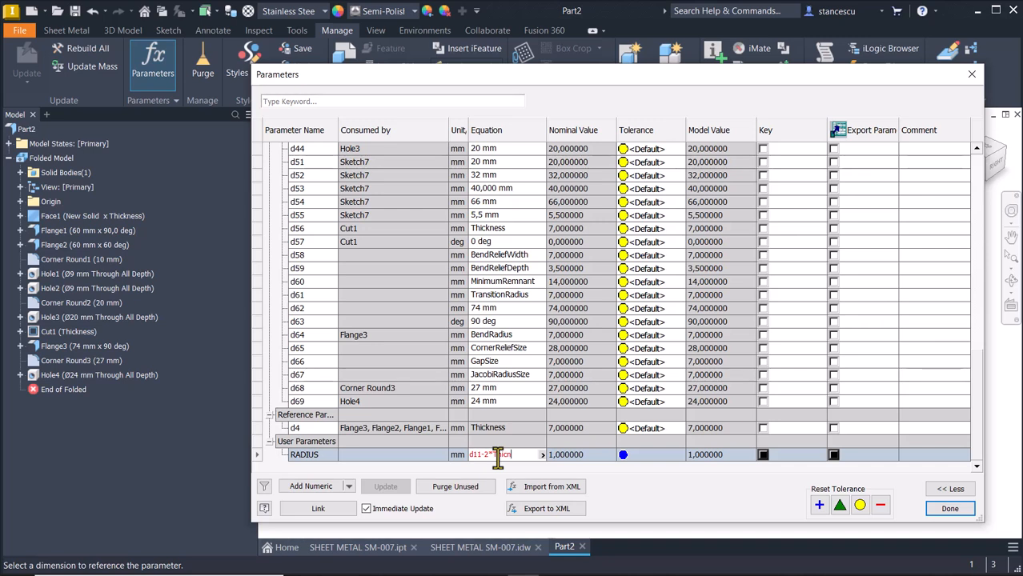
key(BackSpace)
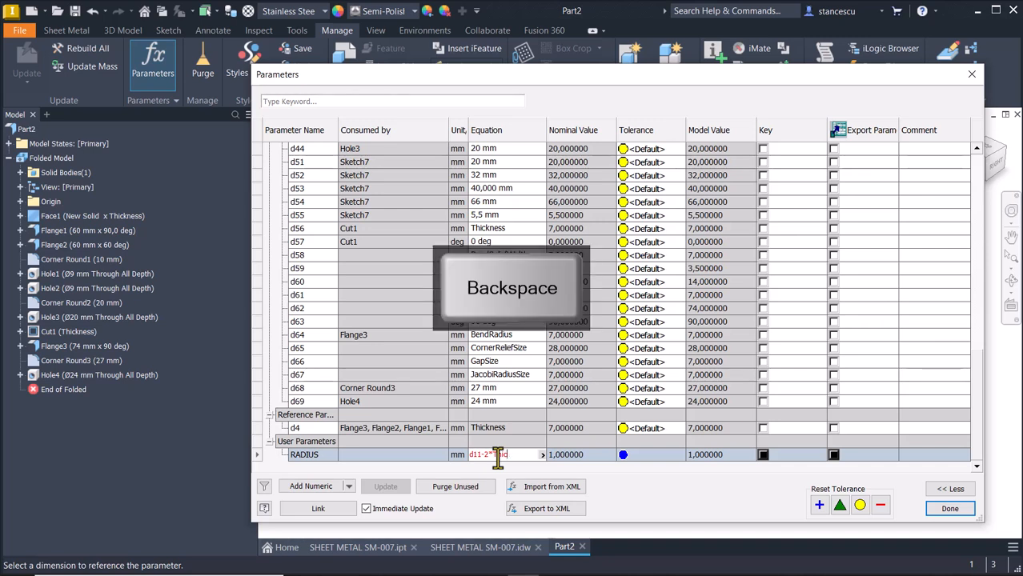
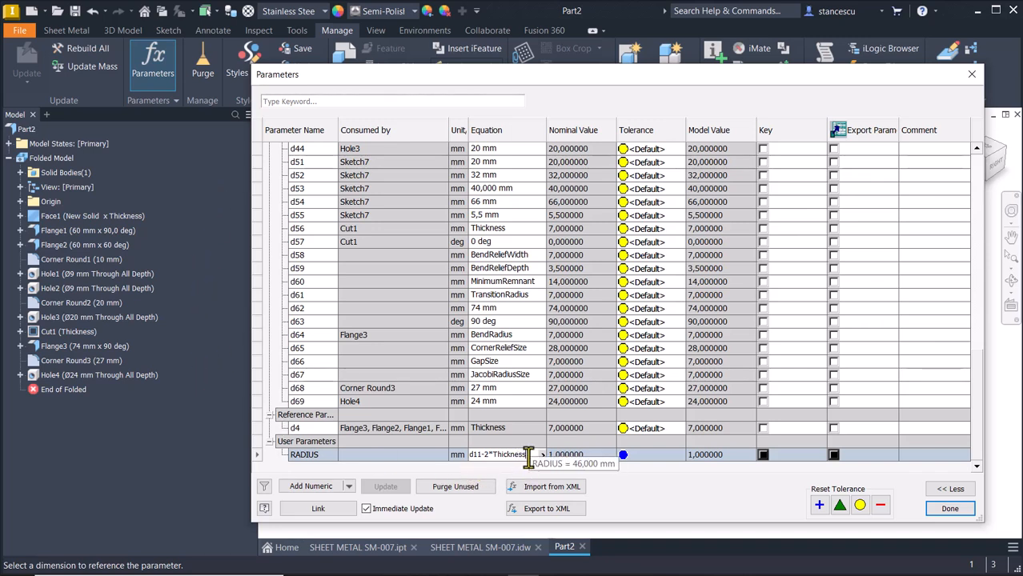
Enclose the d11-2*Thickness expression of the RADIUS parameter in parentheses and finish editing the parameters.
click(529, 455)
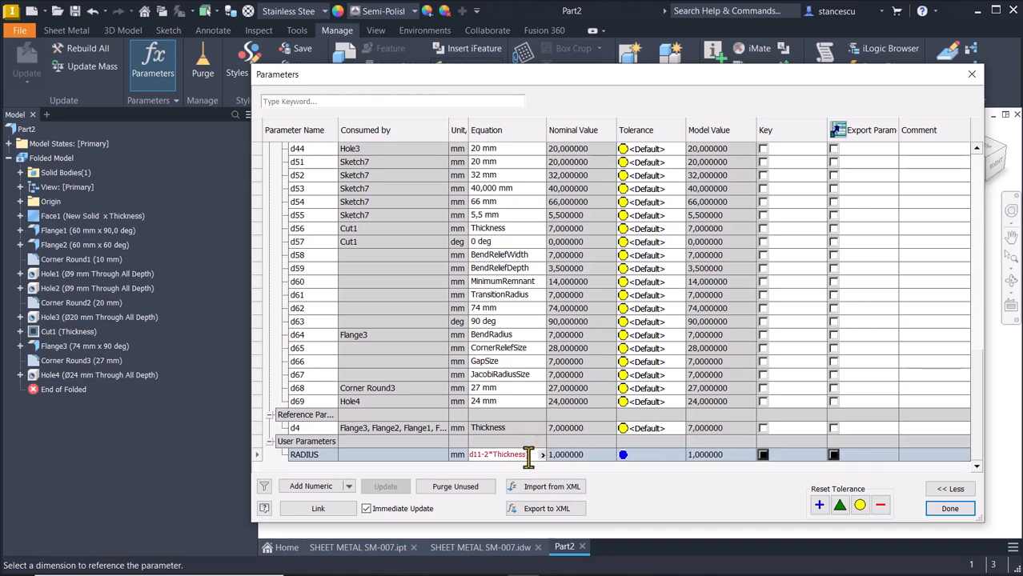
key(Home)
text(()
key(End)
click(950, 509)
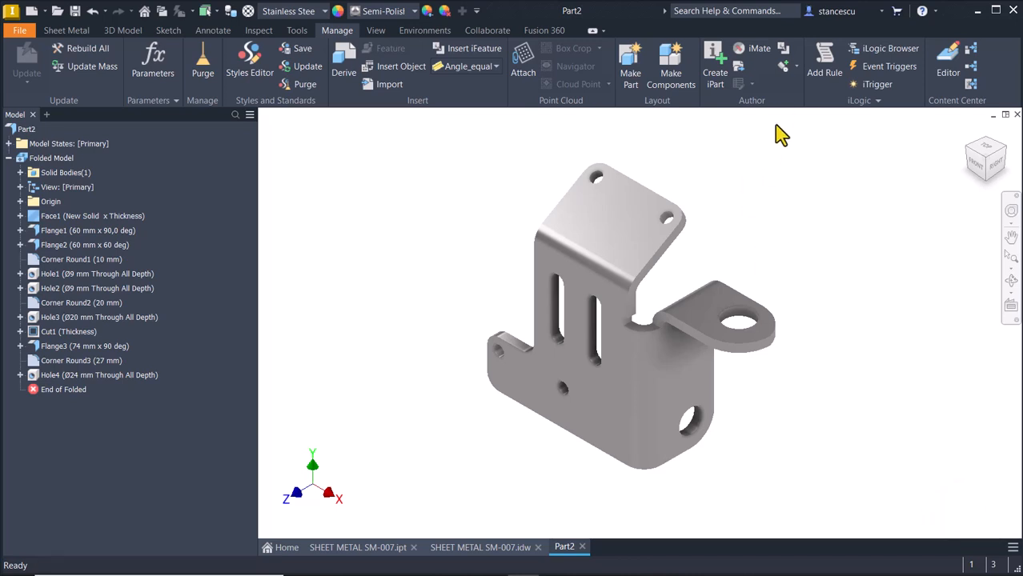
click(754, 192)
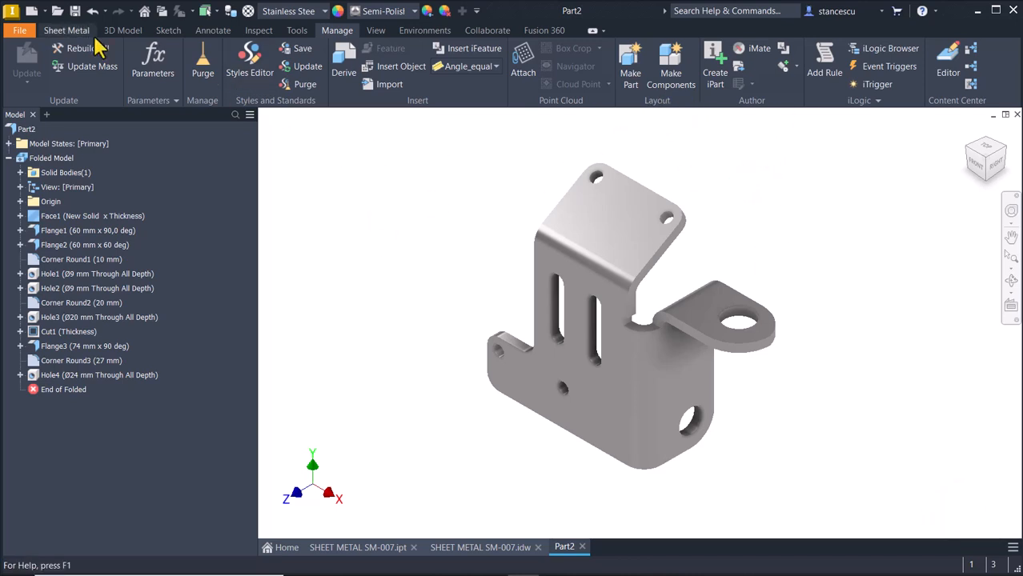
Set the default sheet metal thickness to 3 mm and view the updated bracket.
click(65, 37)
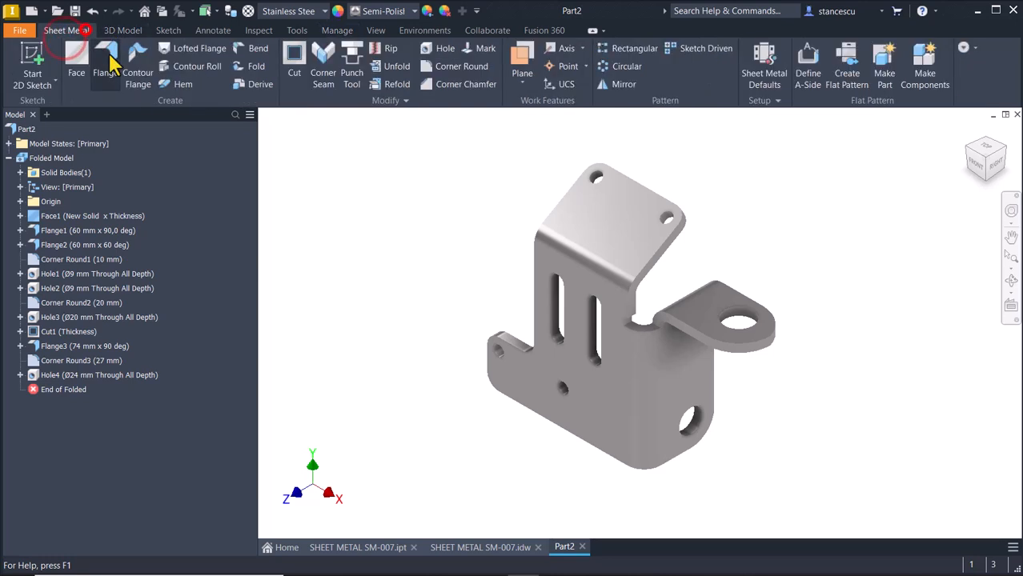
click(766, 69)
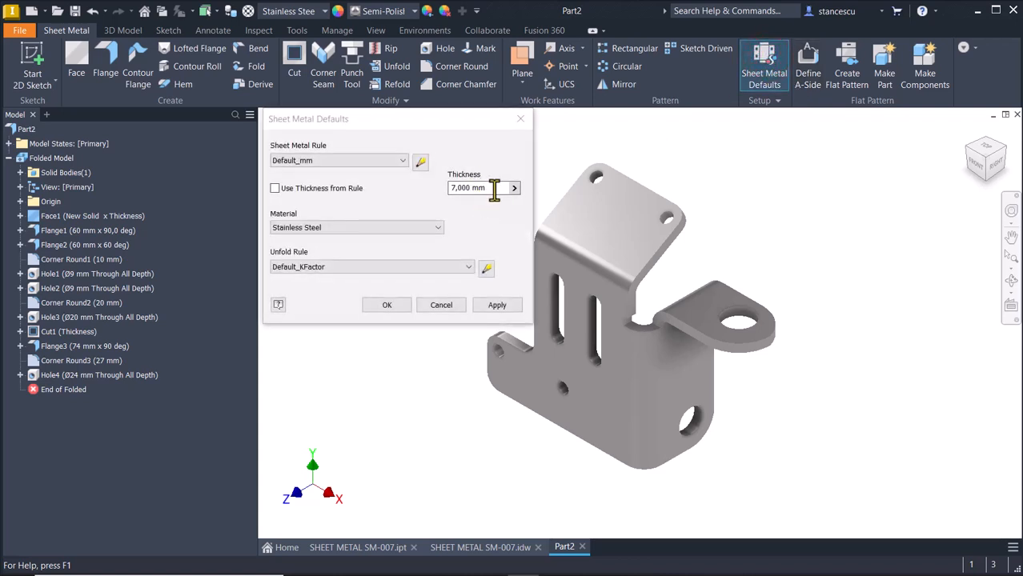
click(475, 188)
text(8)
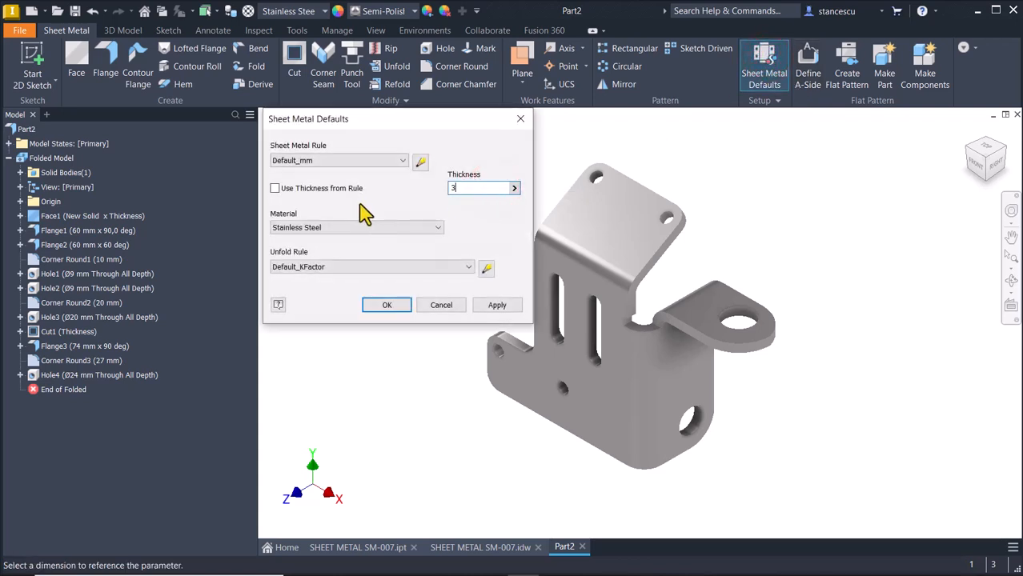
key(Return)
shift+middle_drag(736, 327, 863, 231)
click(383, 251)
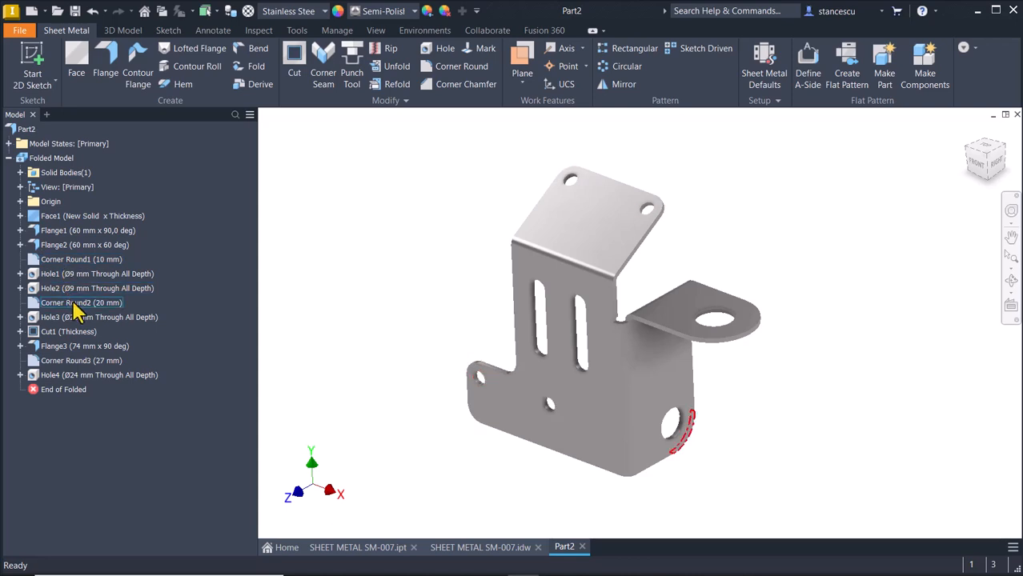
Set the radius of Corner Round3 on the end flange to the RADIUS parameter.
double_click(50, 364)
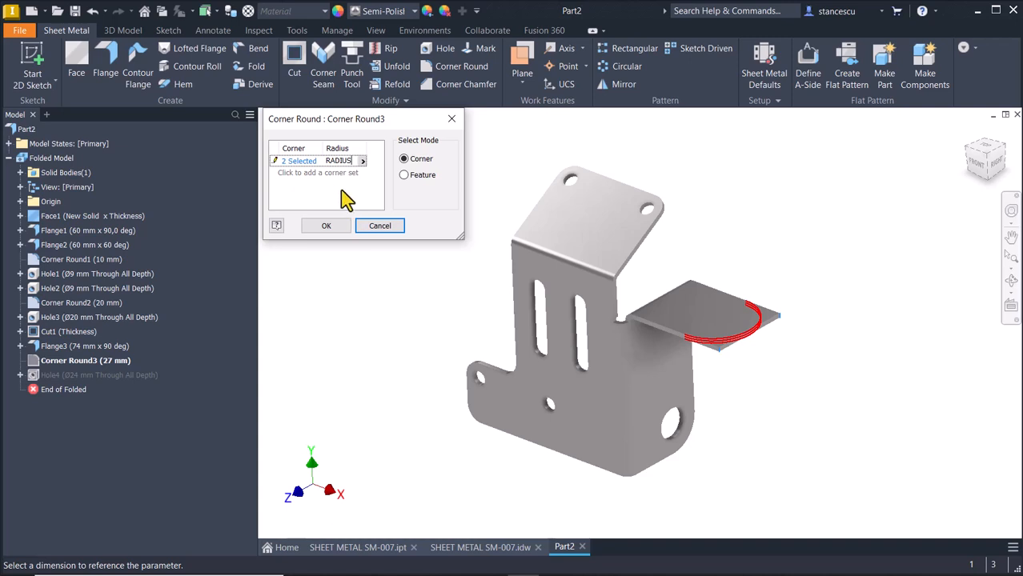
click(331, 226)
click(815, 258)
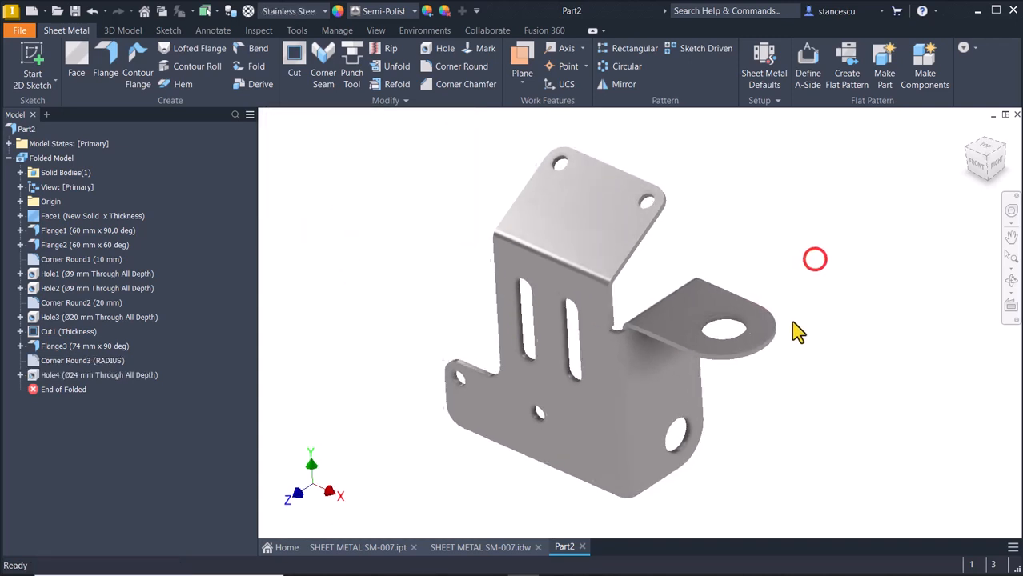
Inspect the rounded end flange, and set the default sheet metal thickness to 5 mm.
shift+middle_drag(711, 439, 699, 448)
key(F6)
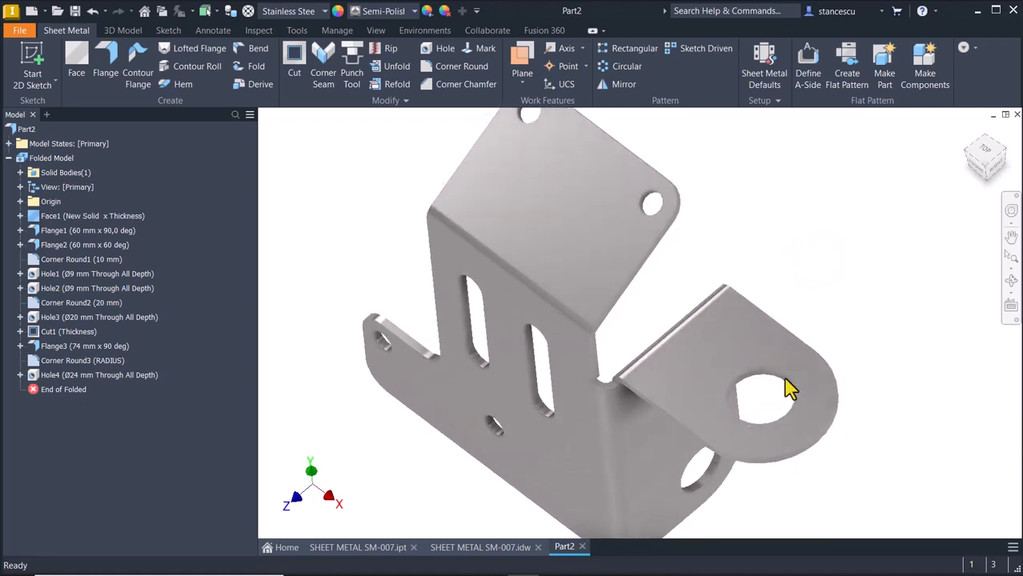
shift+middle_drag(851, 283, 855, 262)
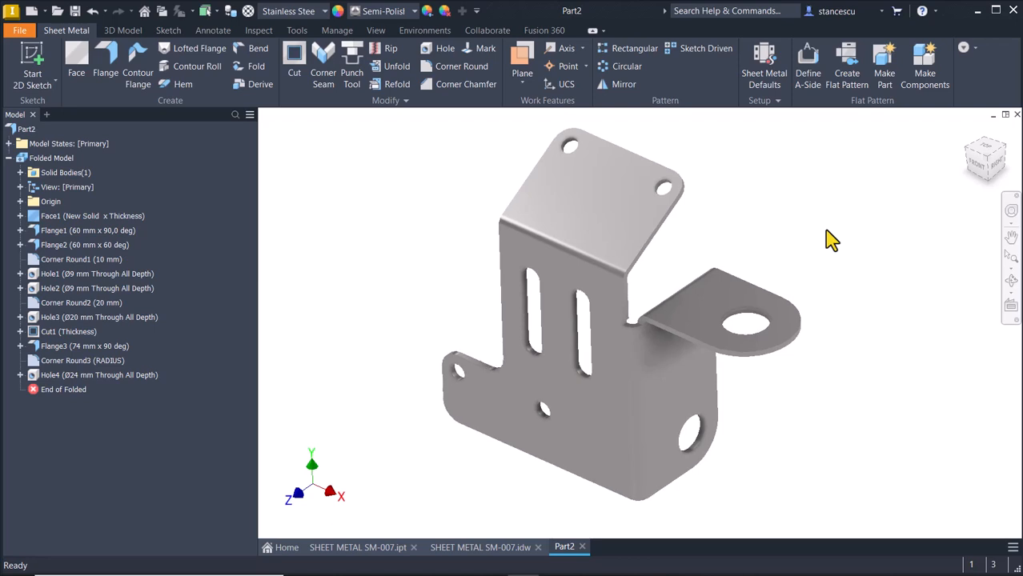
key(F6)
click(765, 72)
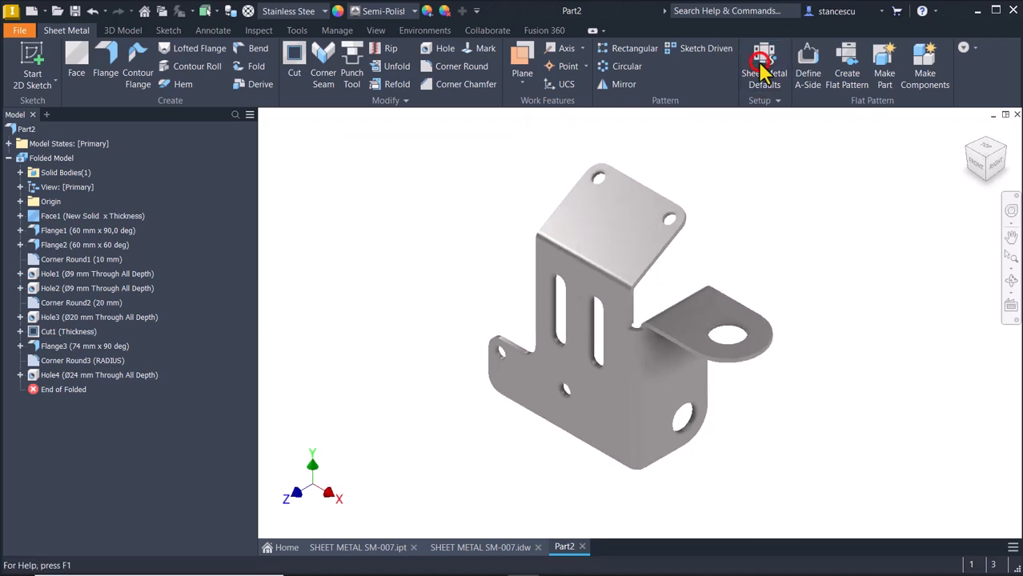
click(496, 189)
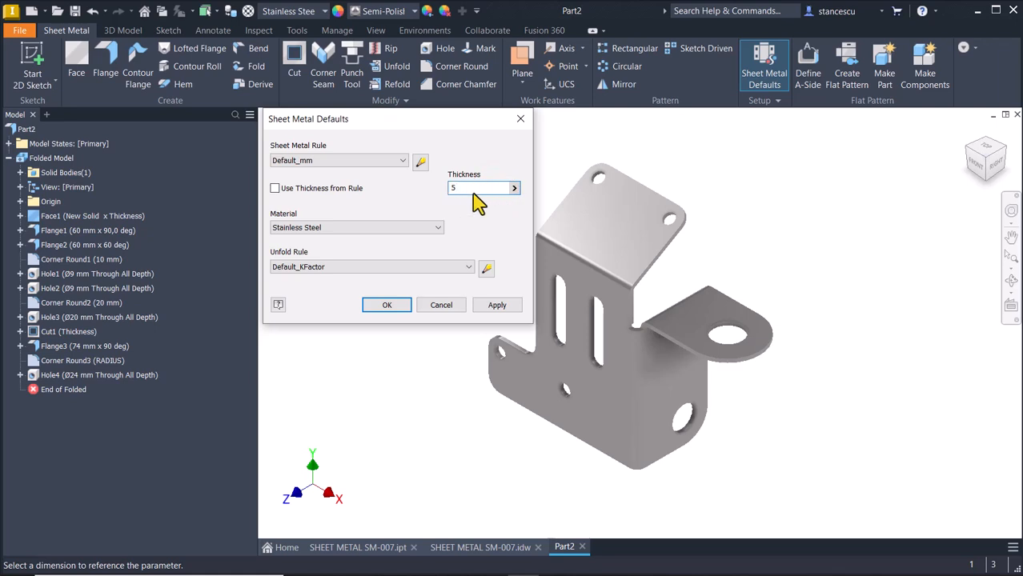
click(385, 305)
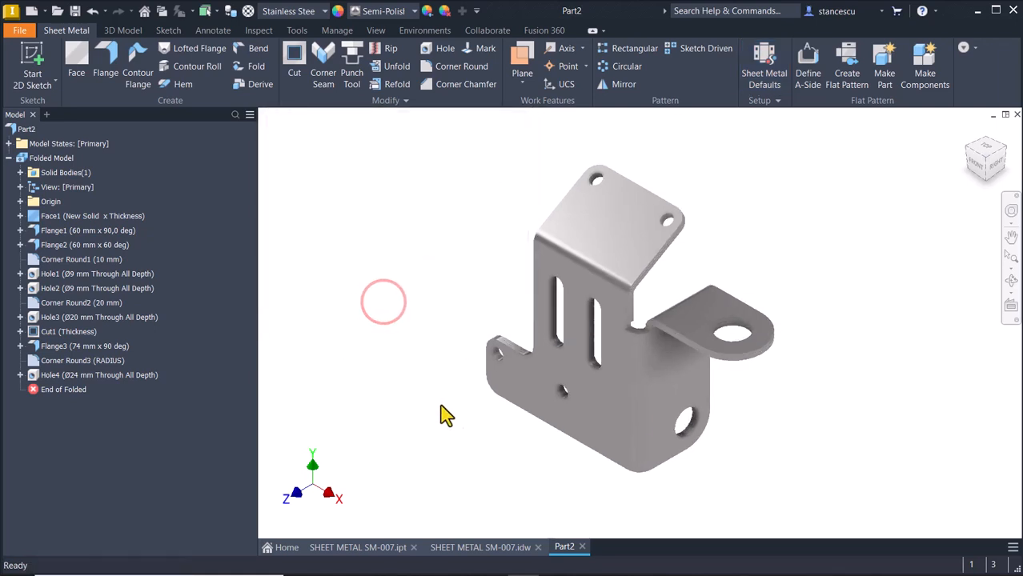
Set the default sheet metal thickness to 7 mm and inspect the updated bracket.
shift+middle_drag(822, 373, 776, 95)
click(770, 72)
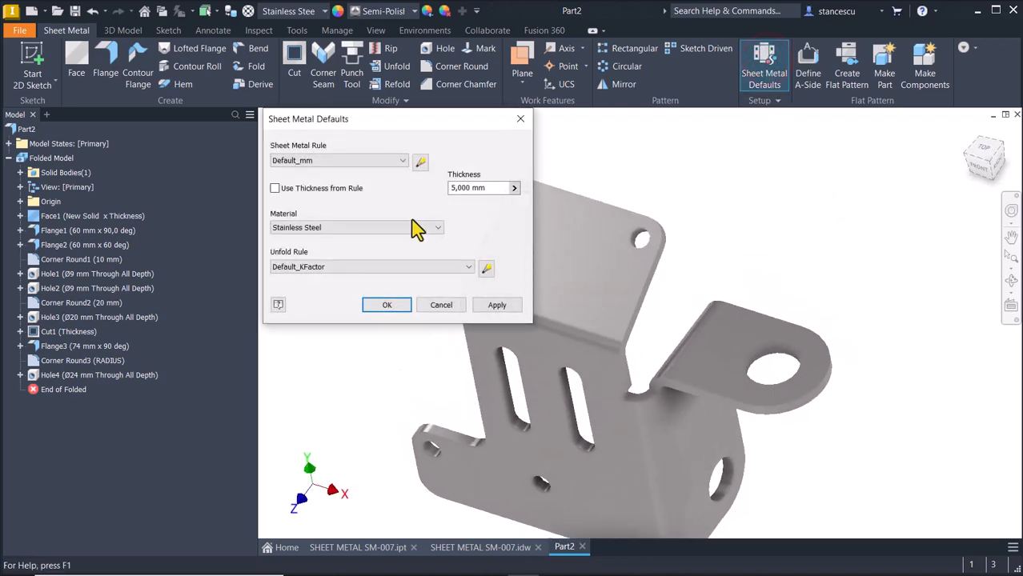
click(489, 188)
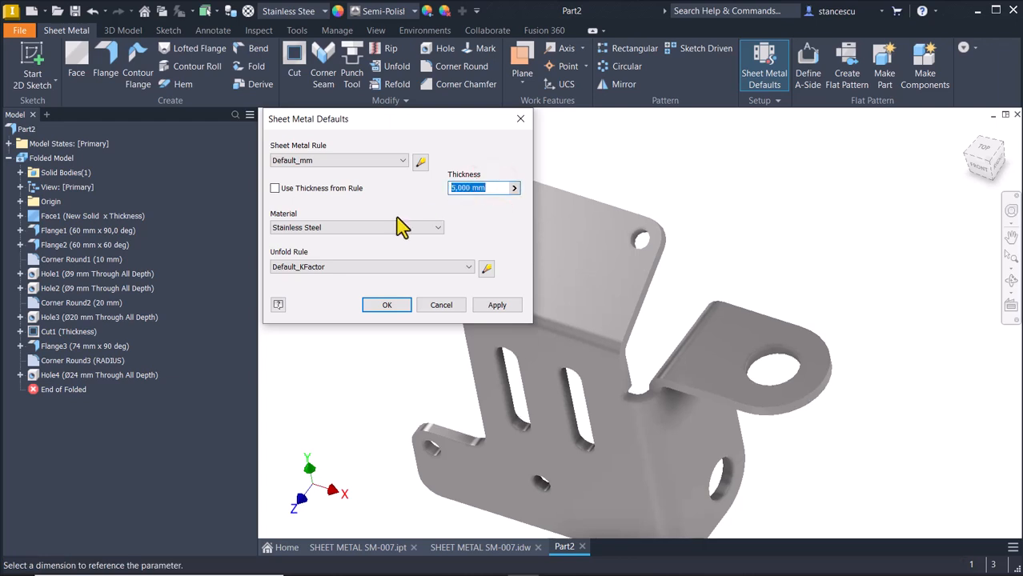
text(7)
key(Return)
shift+middle_drag(399, 228, 855, 310)
key(F6)
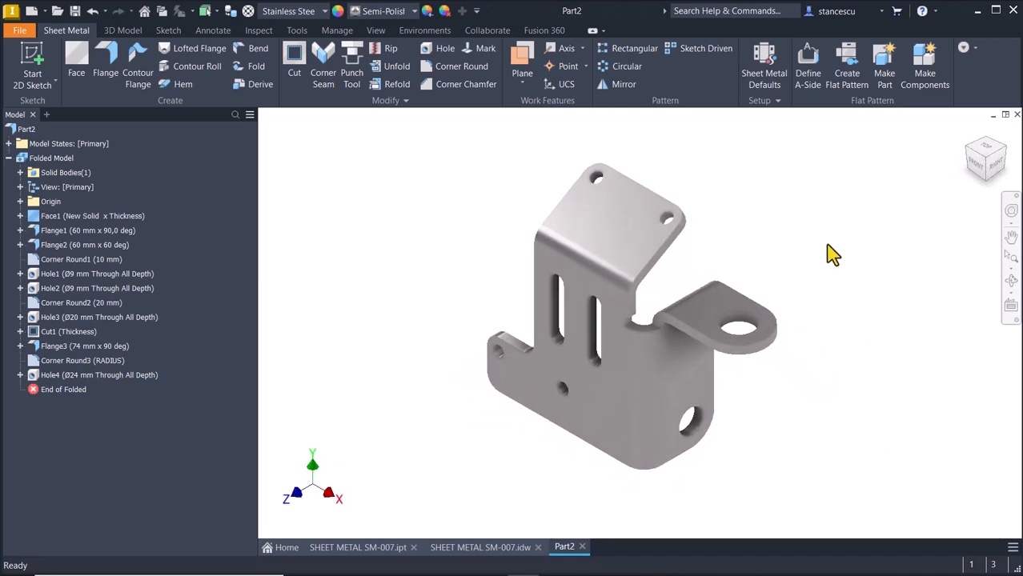
Set the default sheet metal thickness to 3 mm and apply it to the bracket.
click(758, 80)
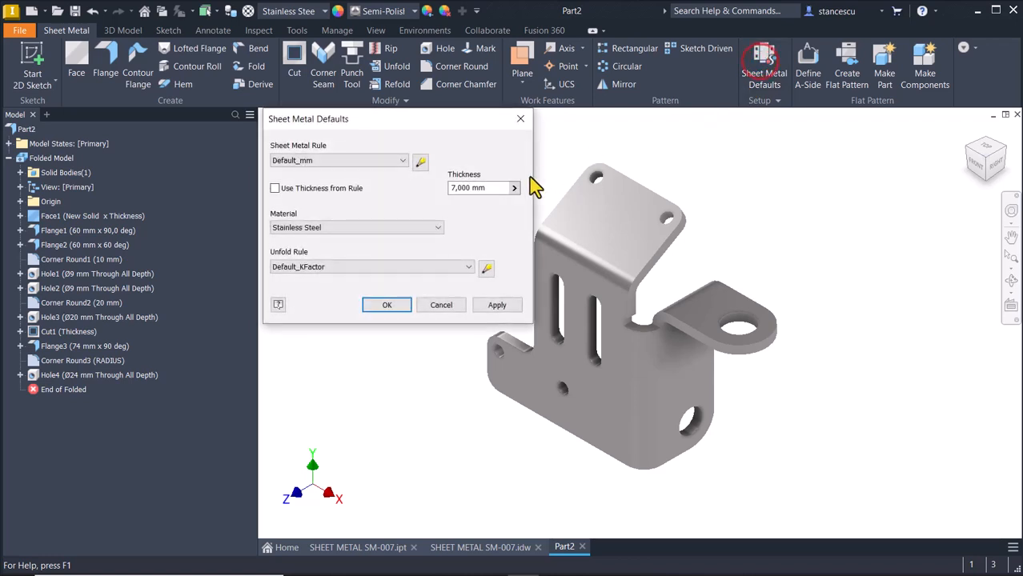
click(490, 188)
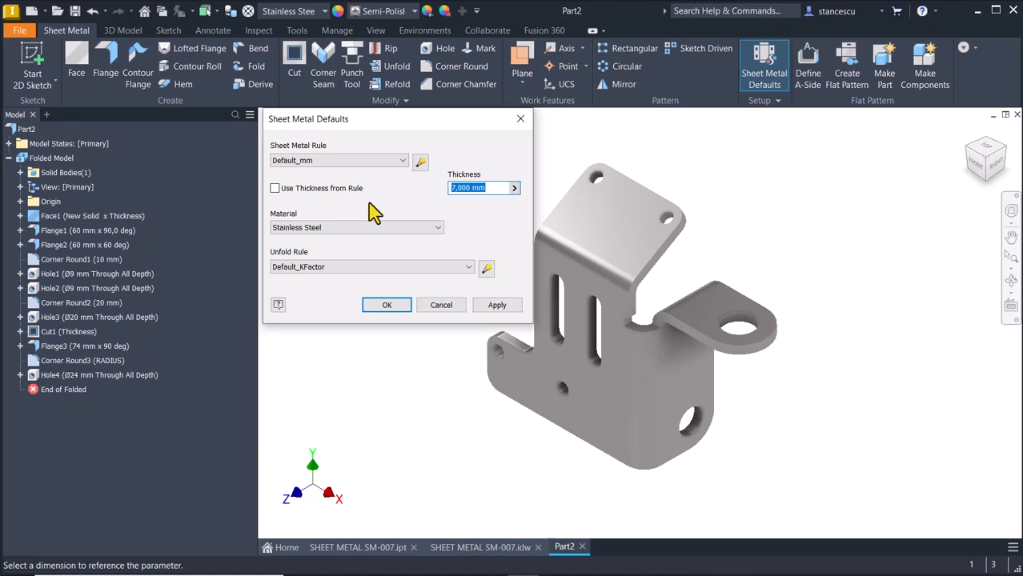
text(3)
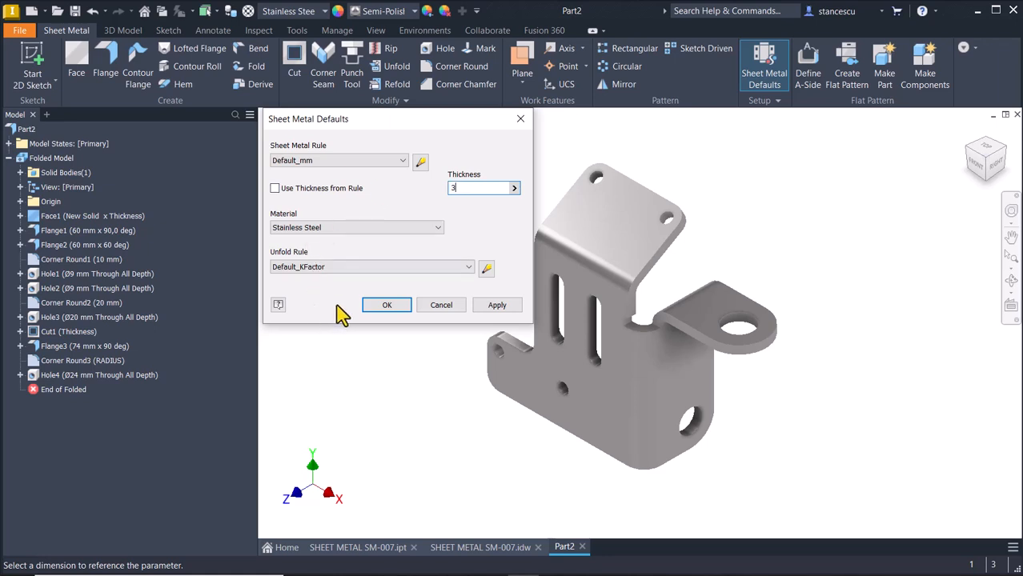
click(378, 306)
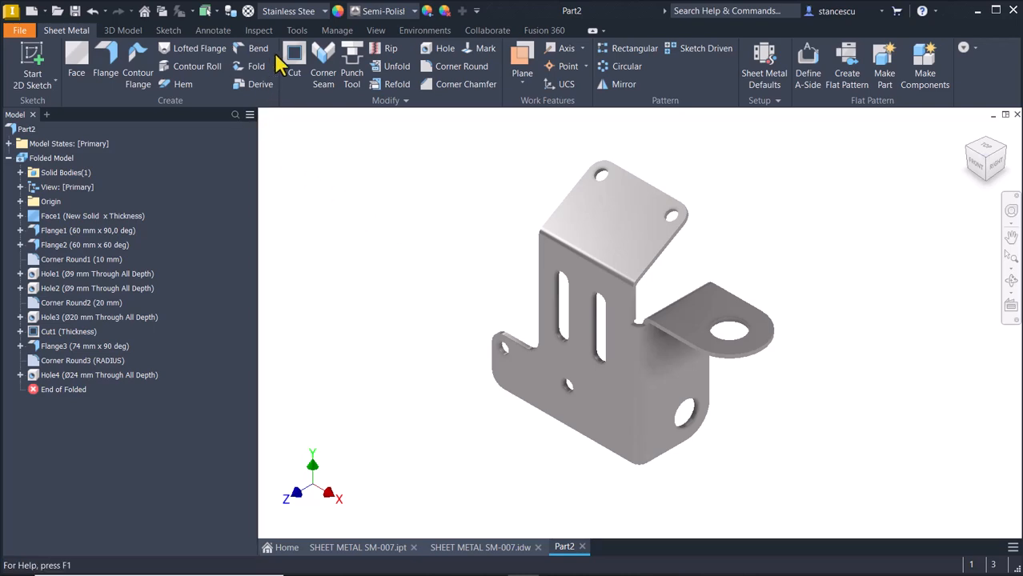
Review the sheet metal parameters and their Thickness-based equations, and return to the isometric view of the bracket.
click(337, 30)
click(149, 68)
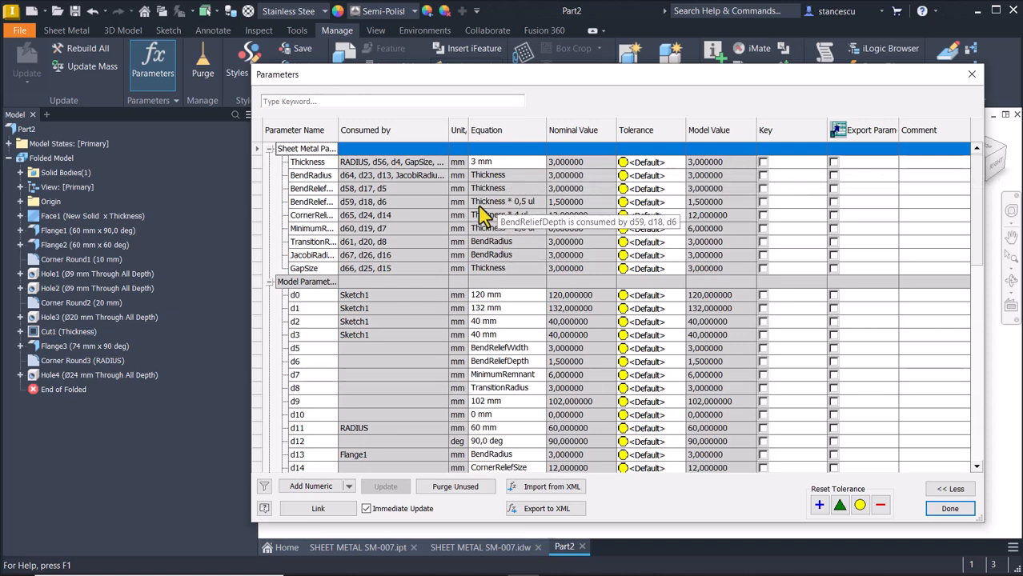
click(947, 514)
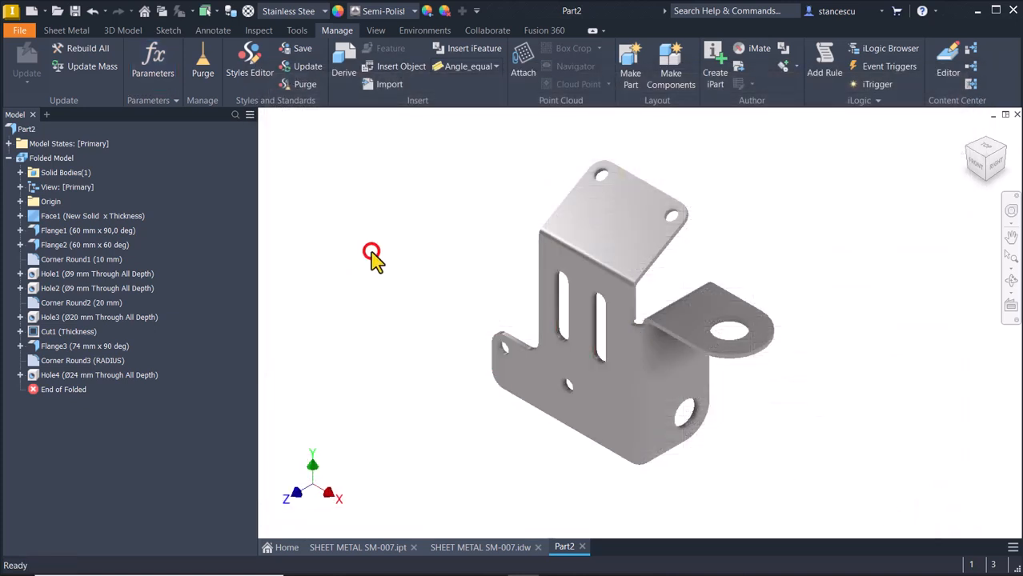
click(828, 173)
key(F6)
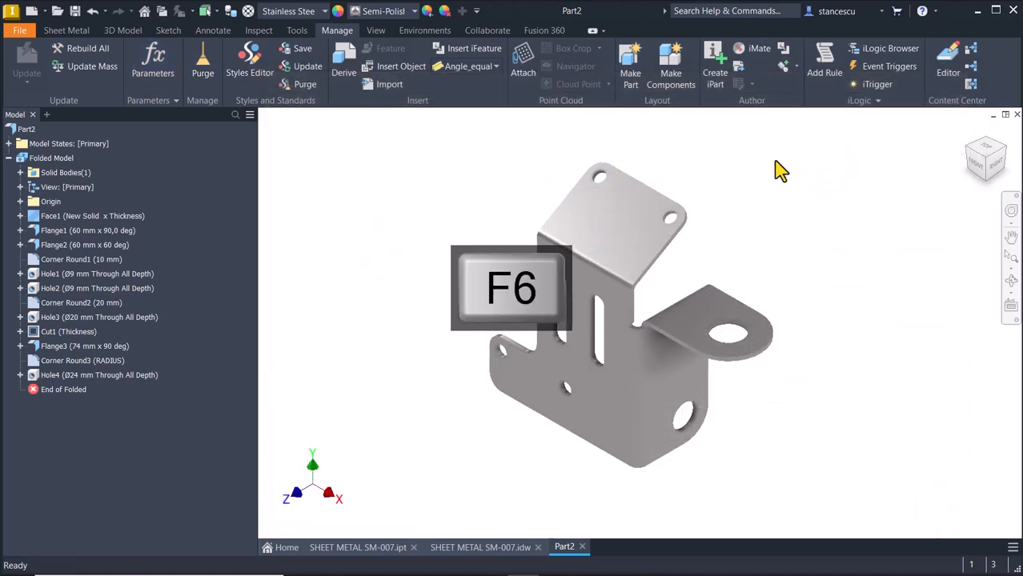
Create the flat pattern of the bracket and view it in the isometric home orientation.
click(67, 31)
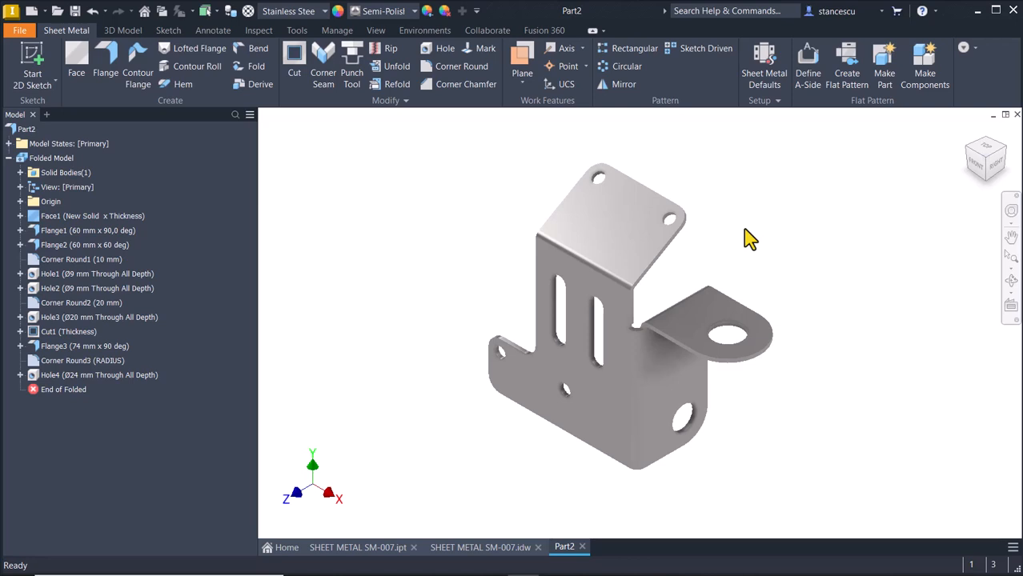
click(848, 71)
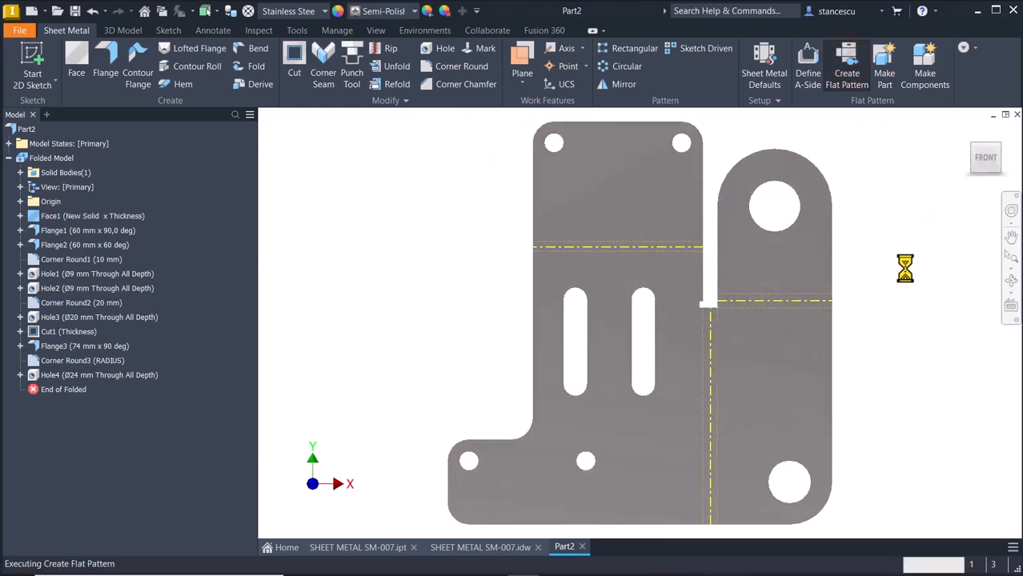
click(905, 269)
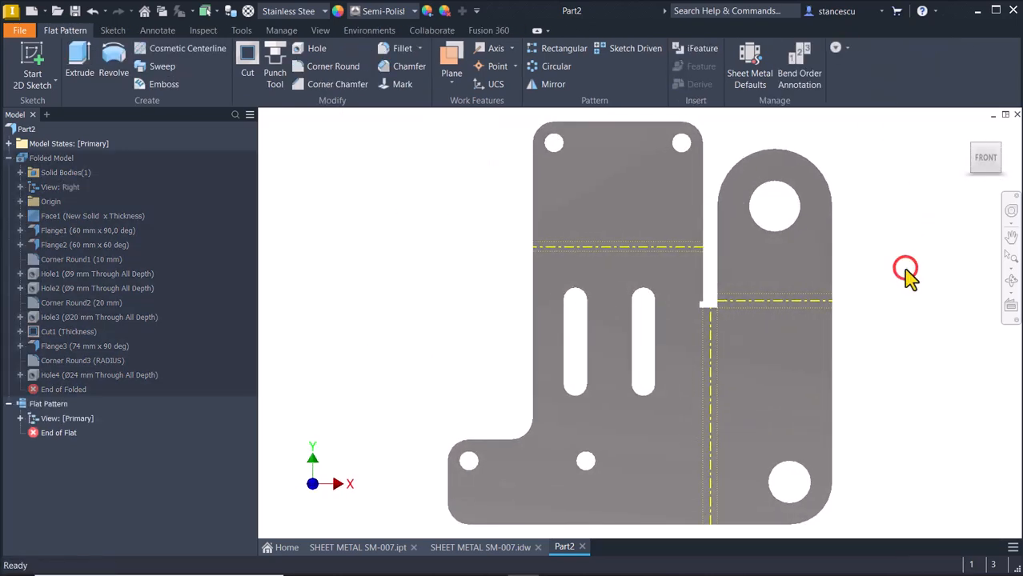
click(906, 277)
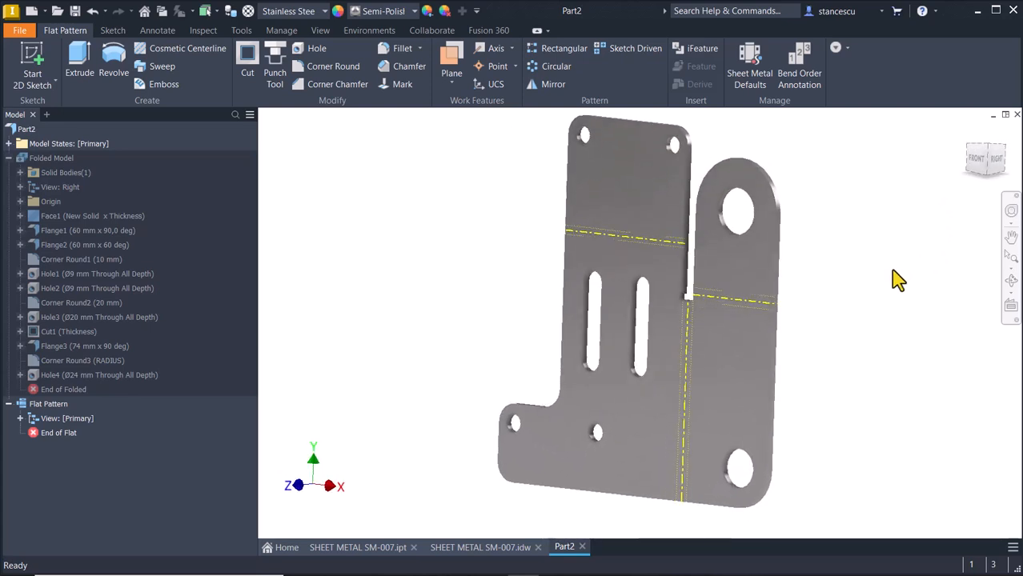
key(F6)
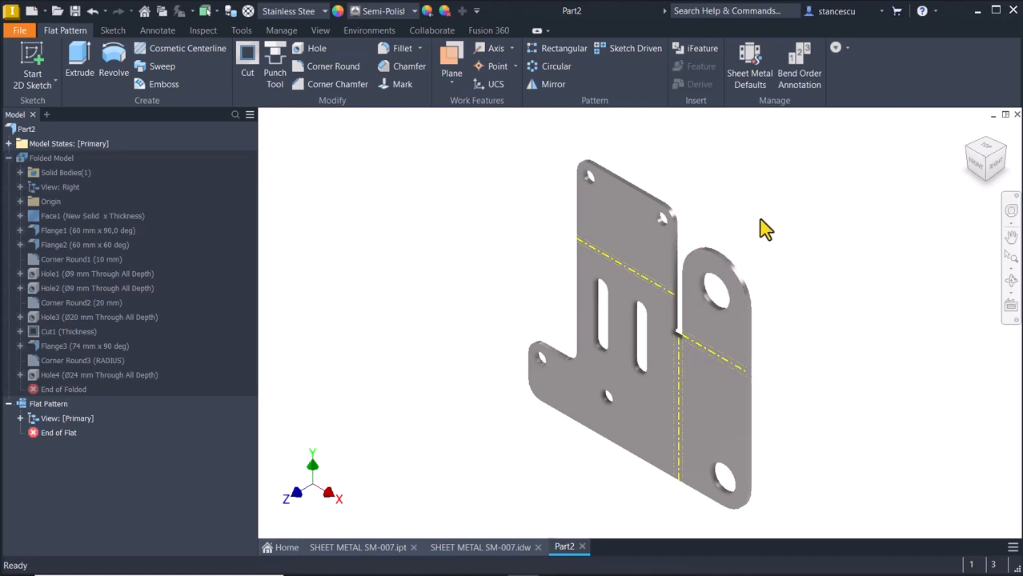
Inspect the unfolded bracket with its bend lines, and switch back to the folded model.
click(270, 240)
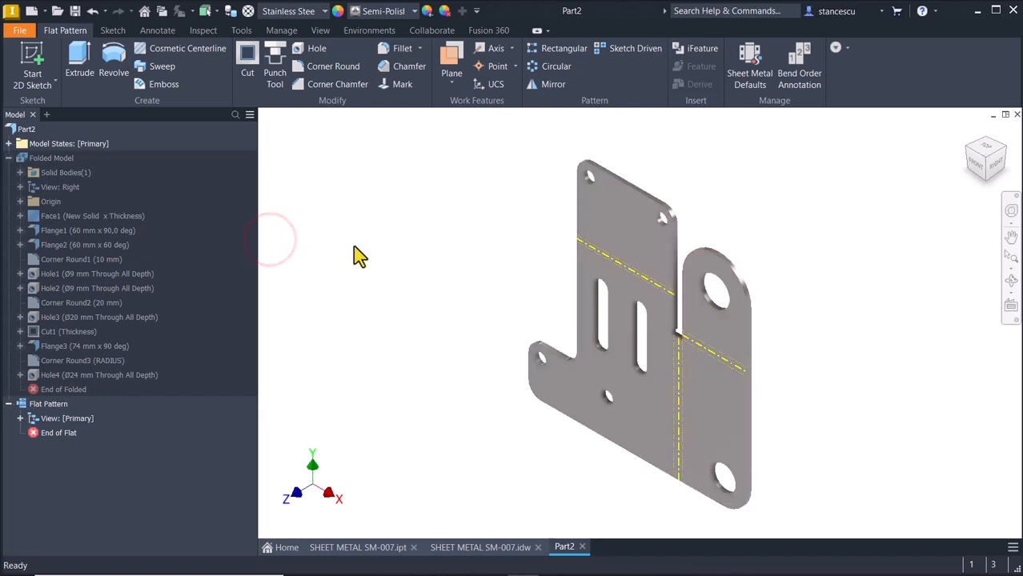
click(826, 188)
shift+middle_drag(884, 257, 855, 274)
key(F6)
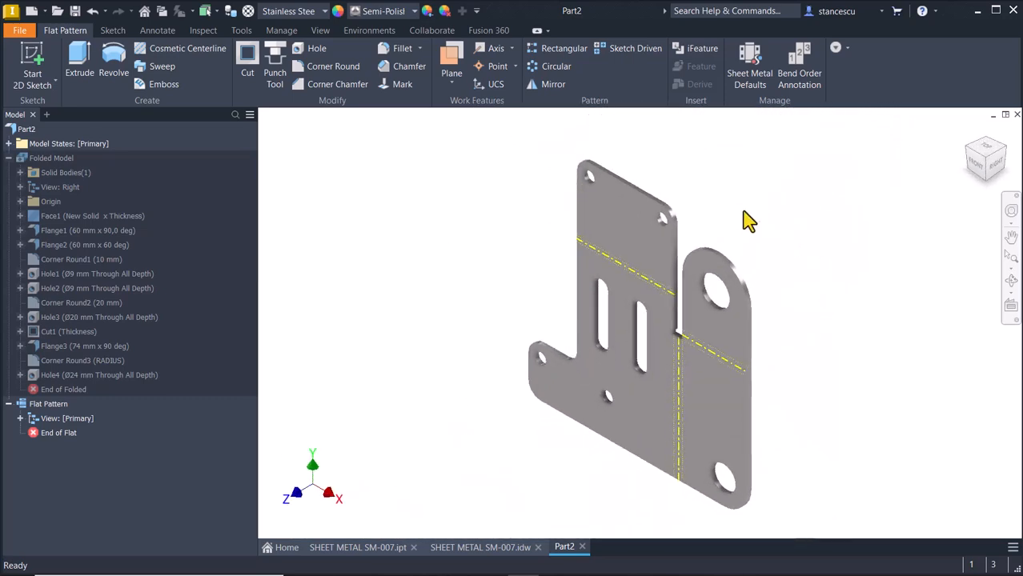
click(742, 202)
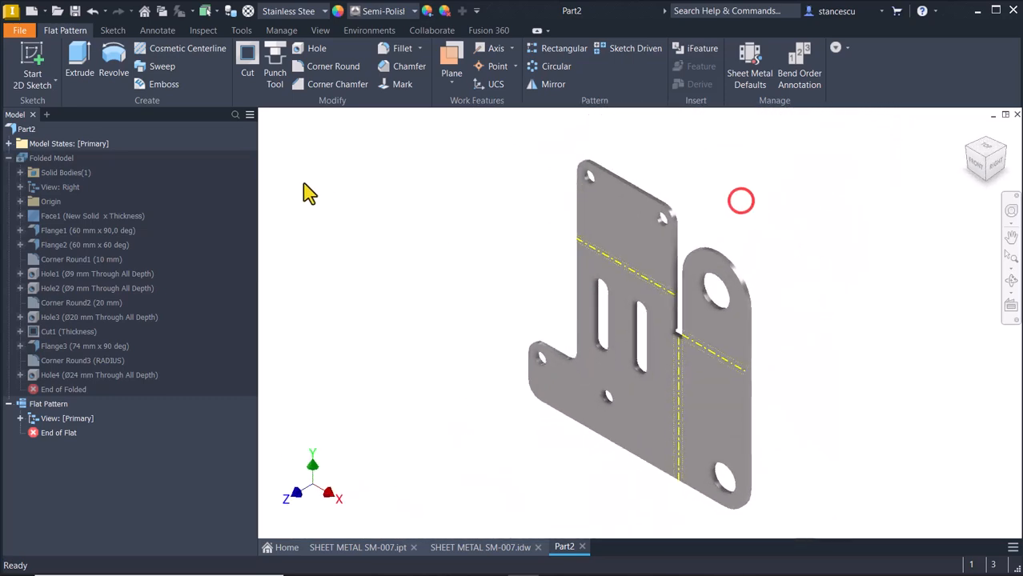
double_click(26, 163)
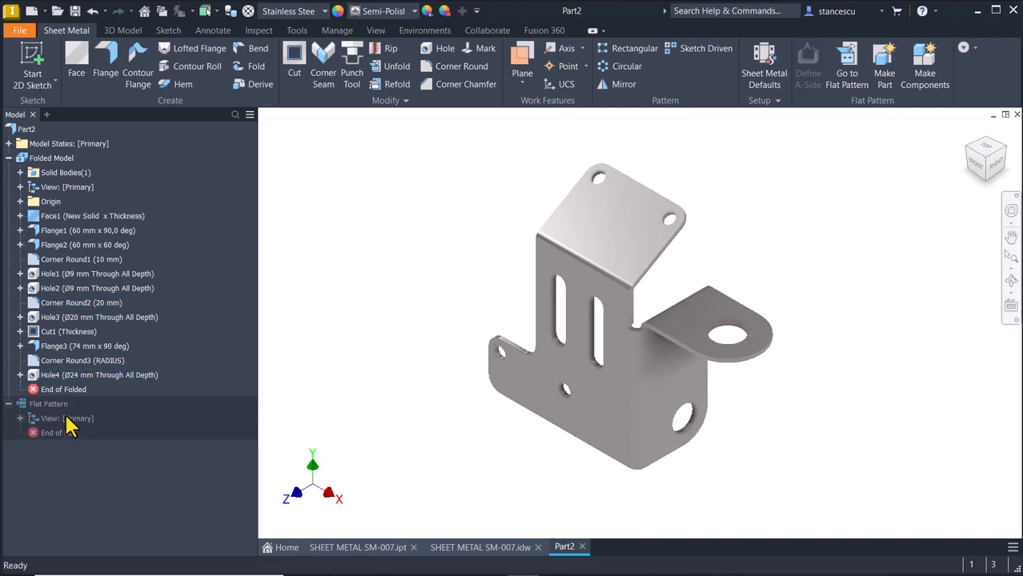
click(350, 286)
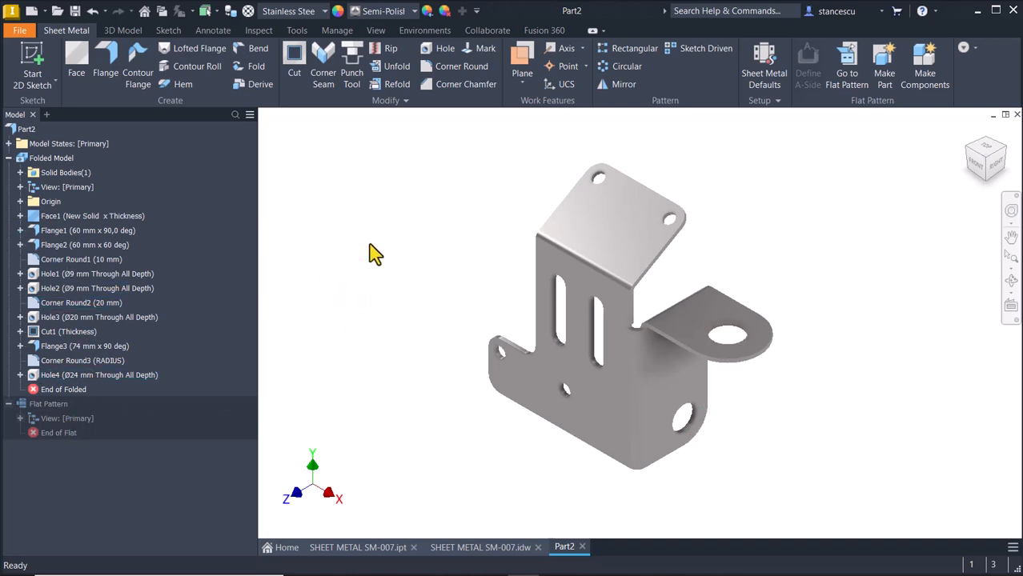